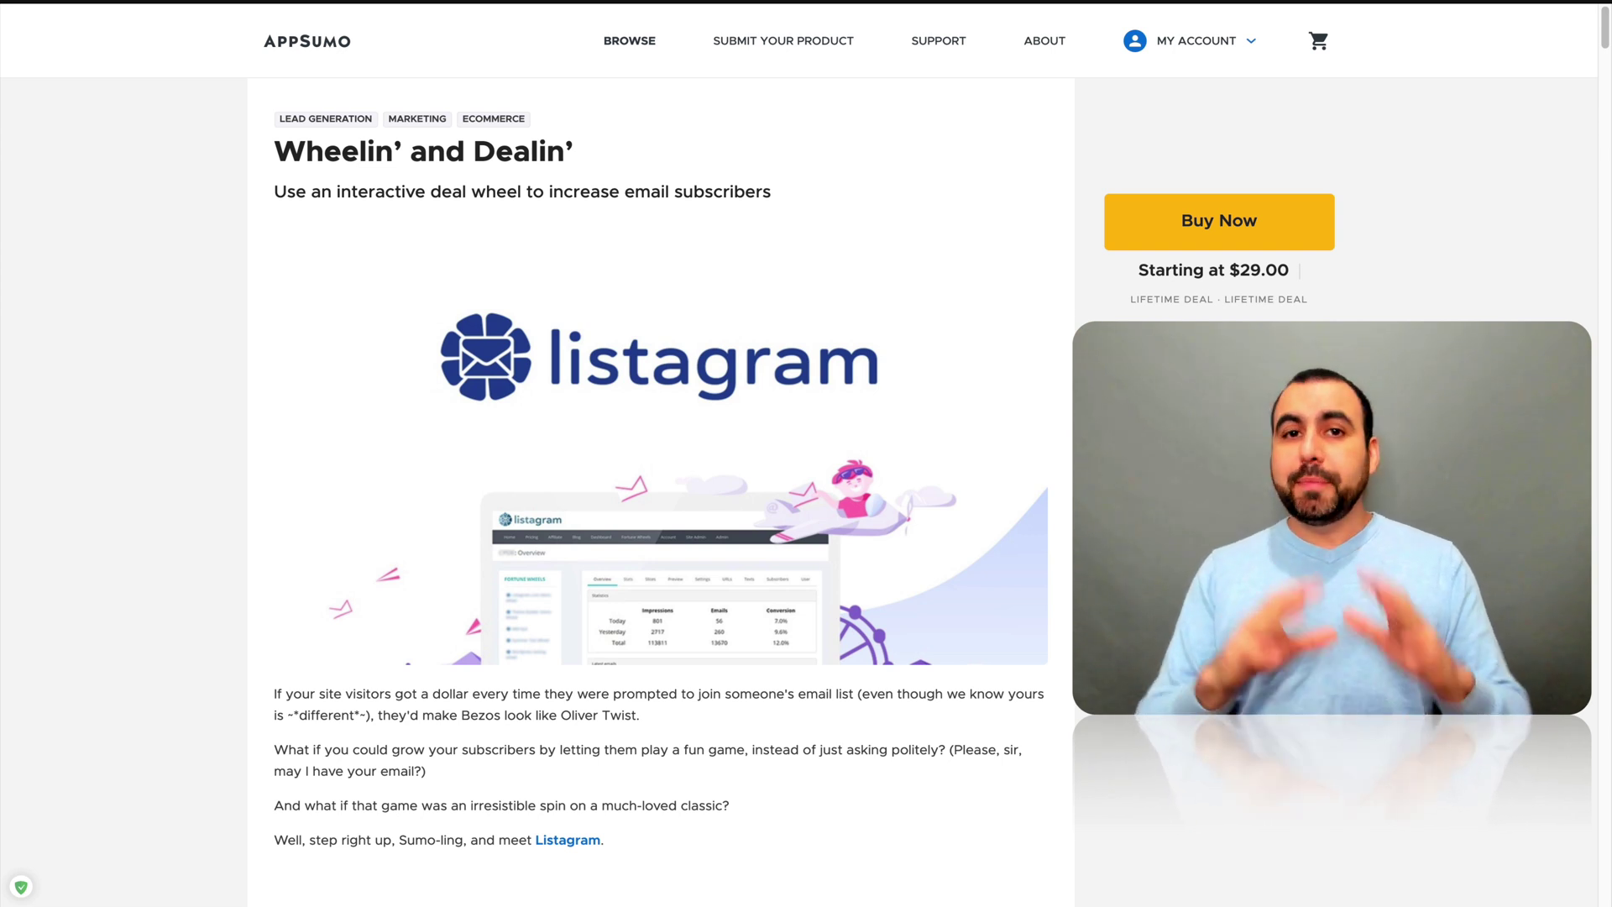
- On the blog's Listagram popup, enter a test e-mail, spin, and select the won 20OFF coupon
key(ctrl+Up)
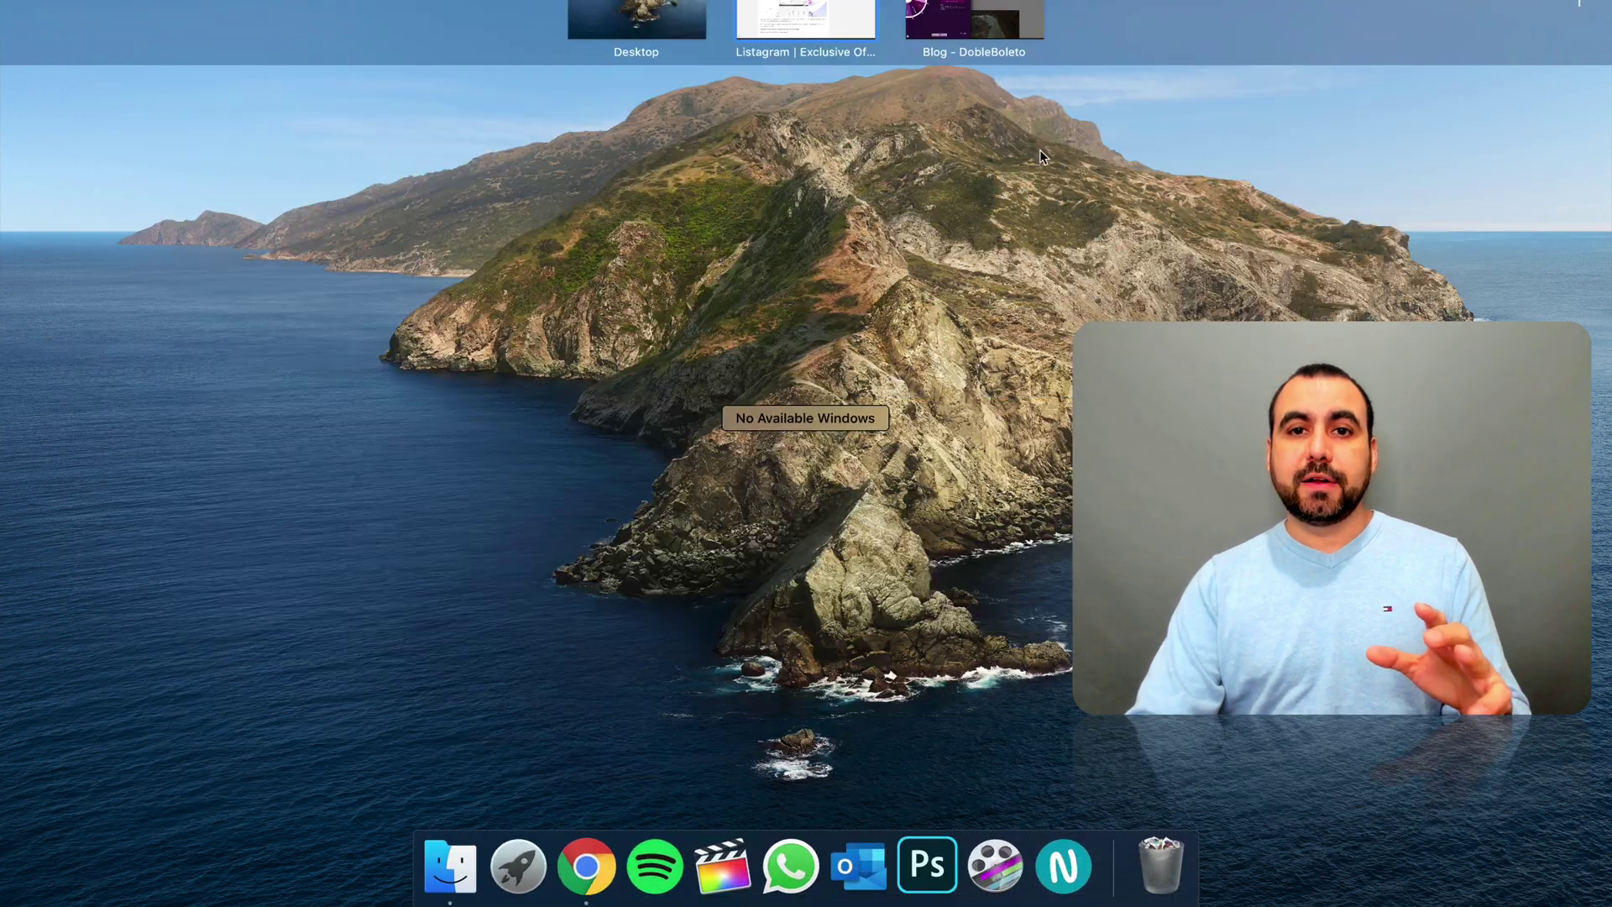
click(974, 21)
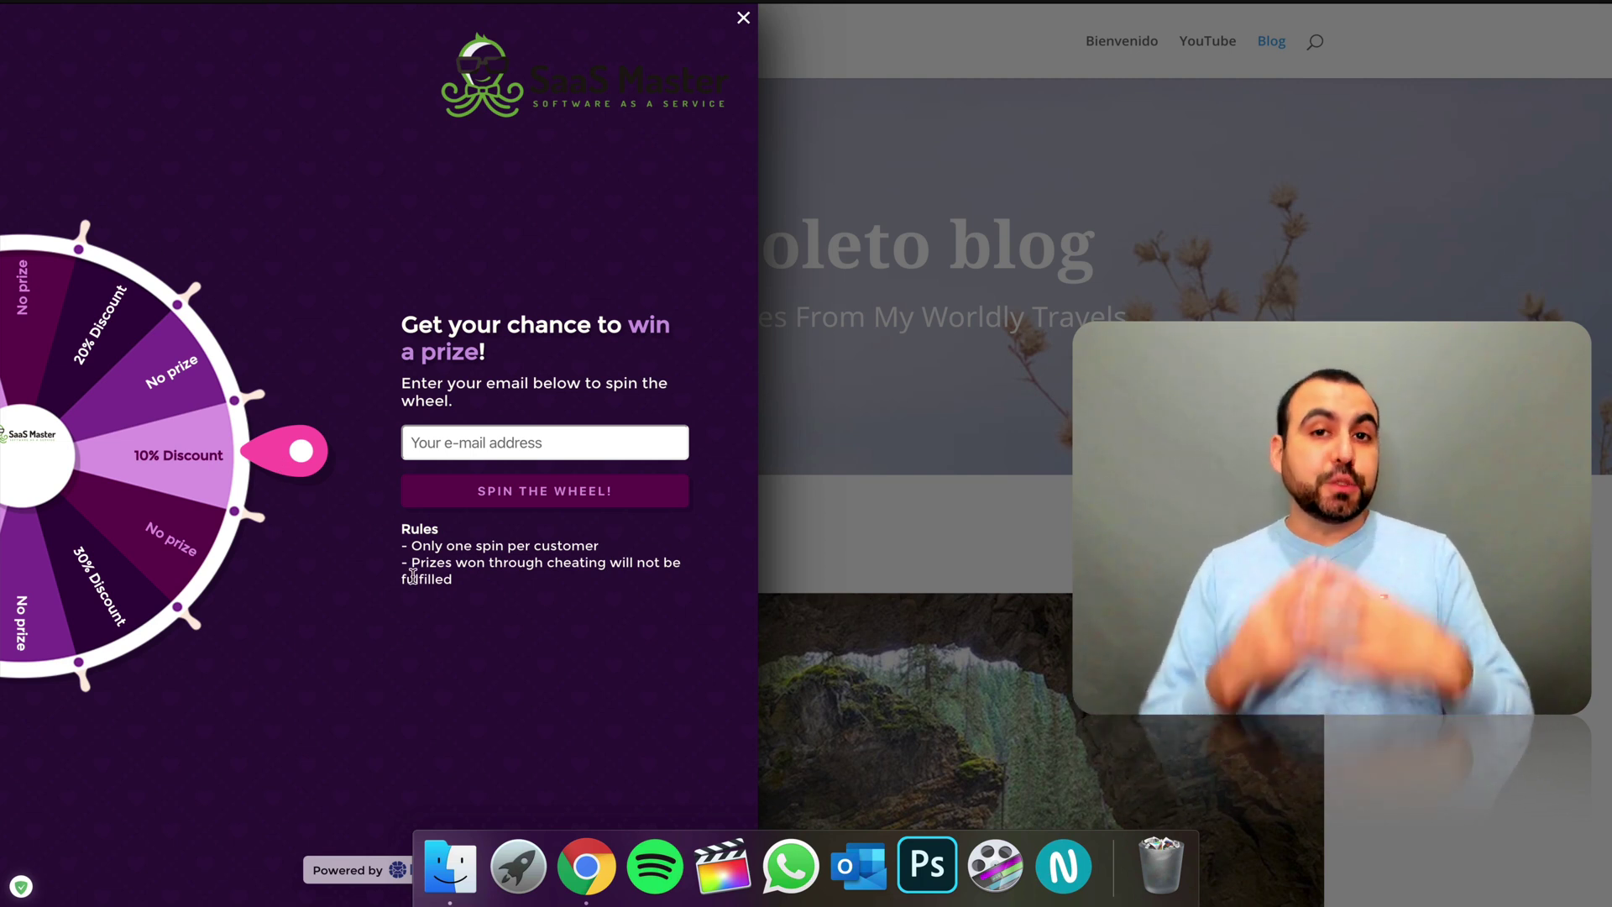
click(557, 449)
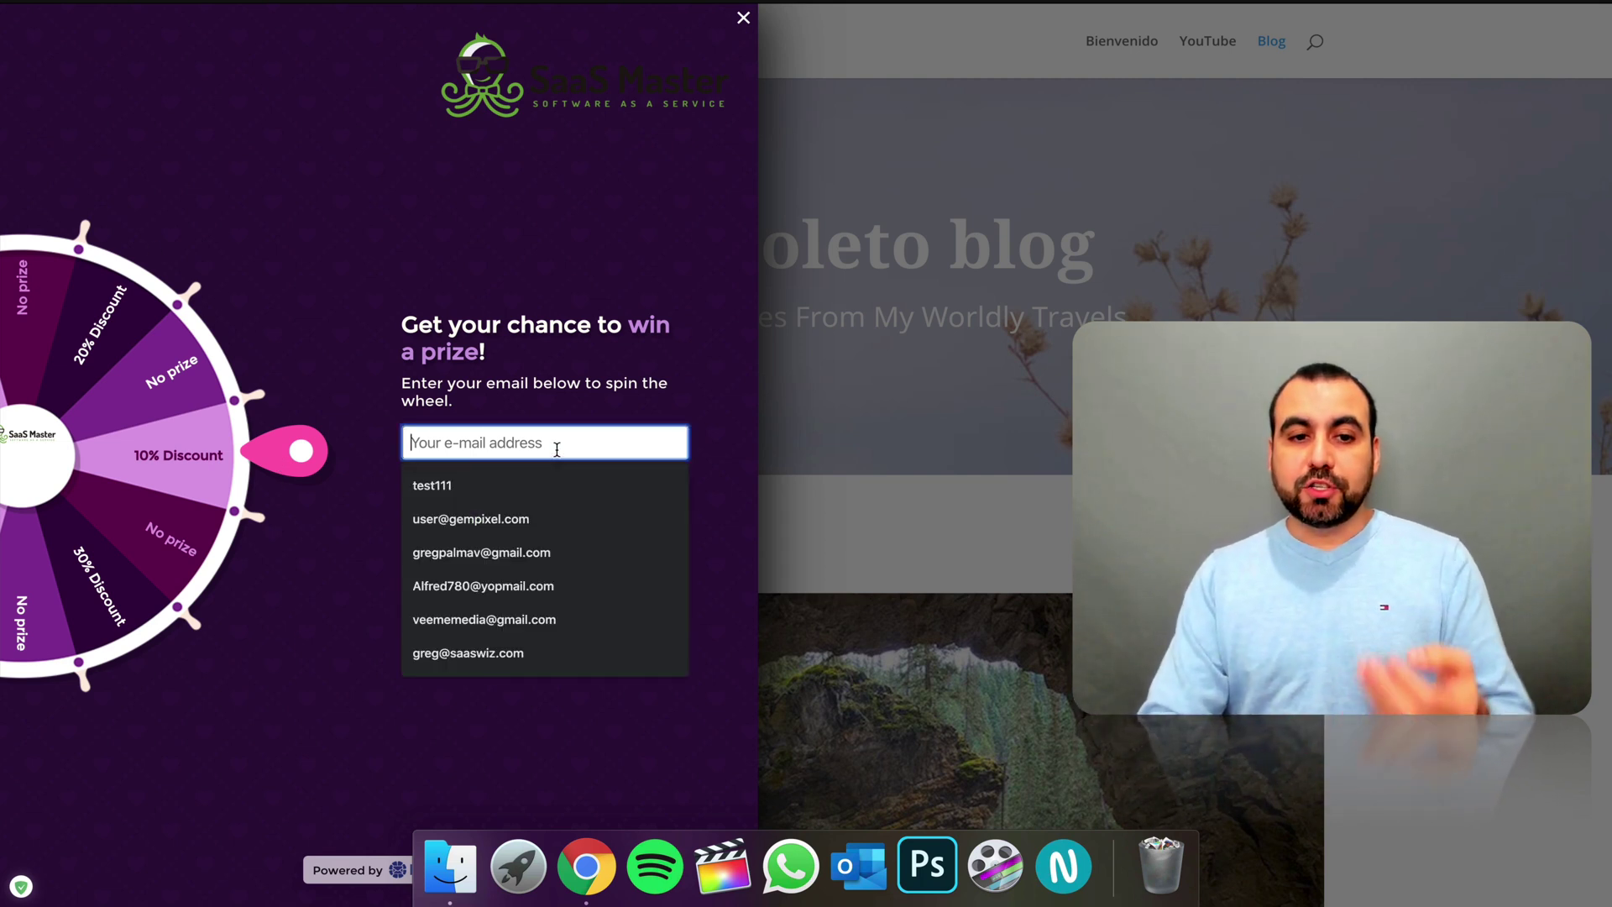
text(dfxg)
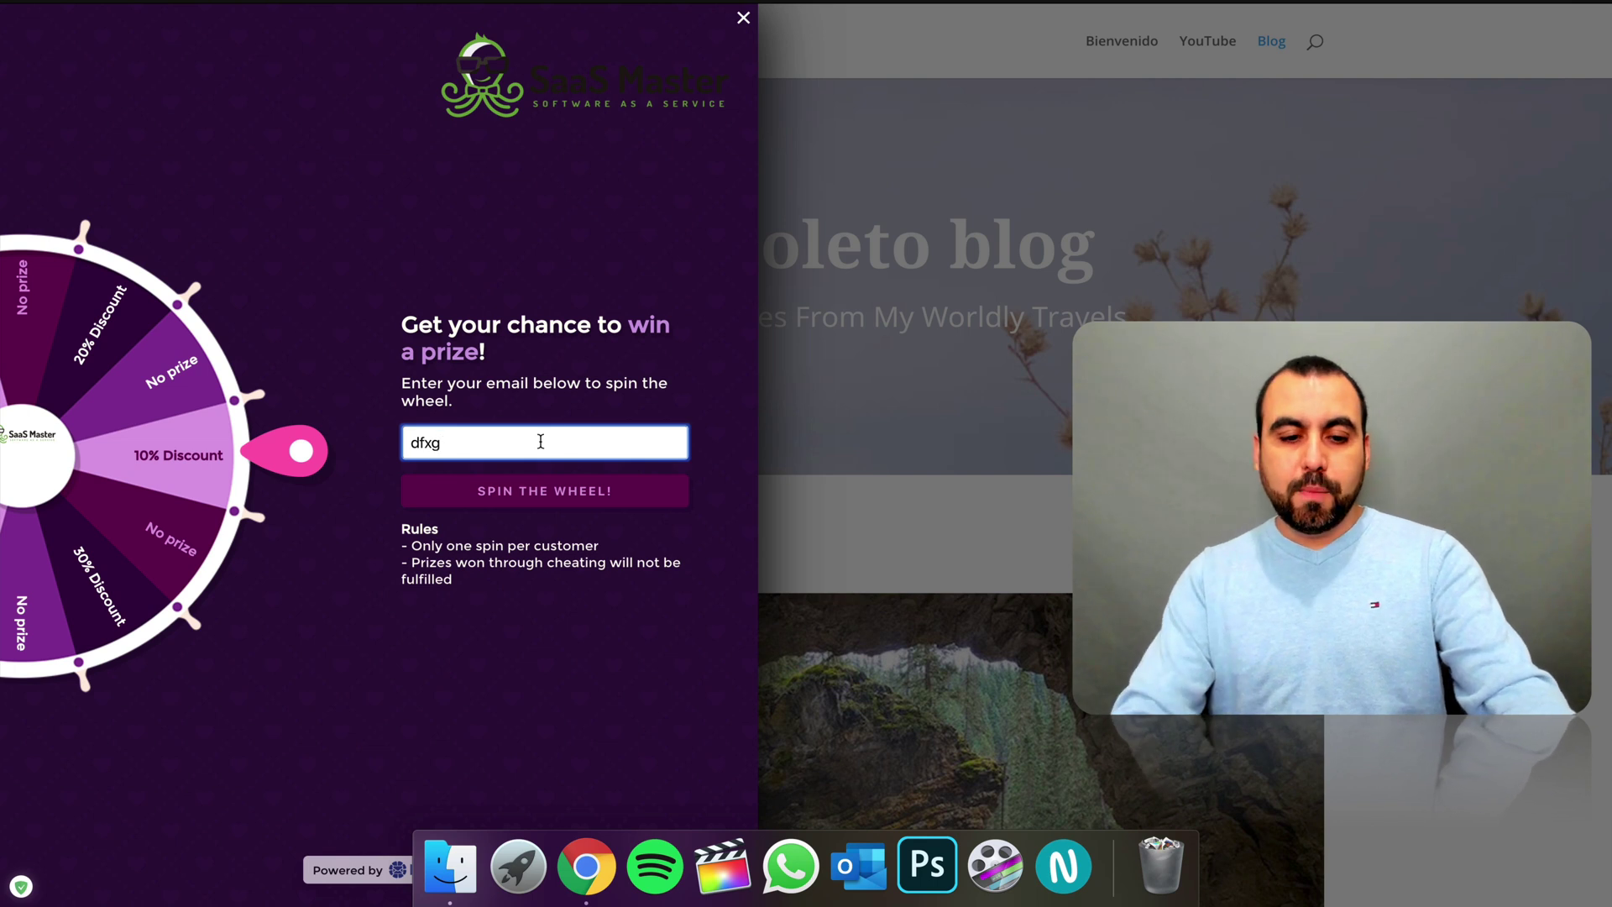
text(@sdfserf.com)
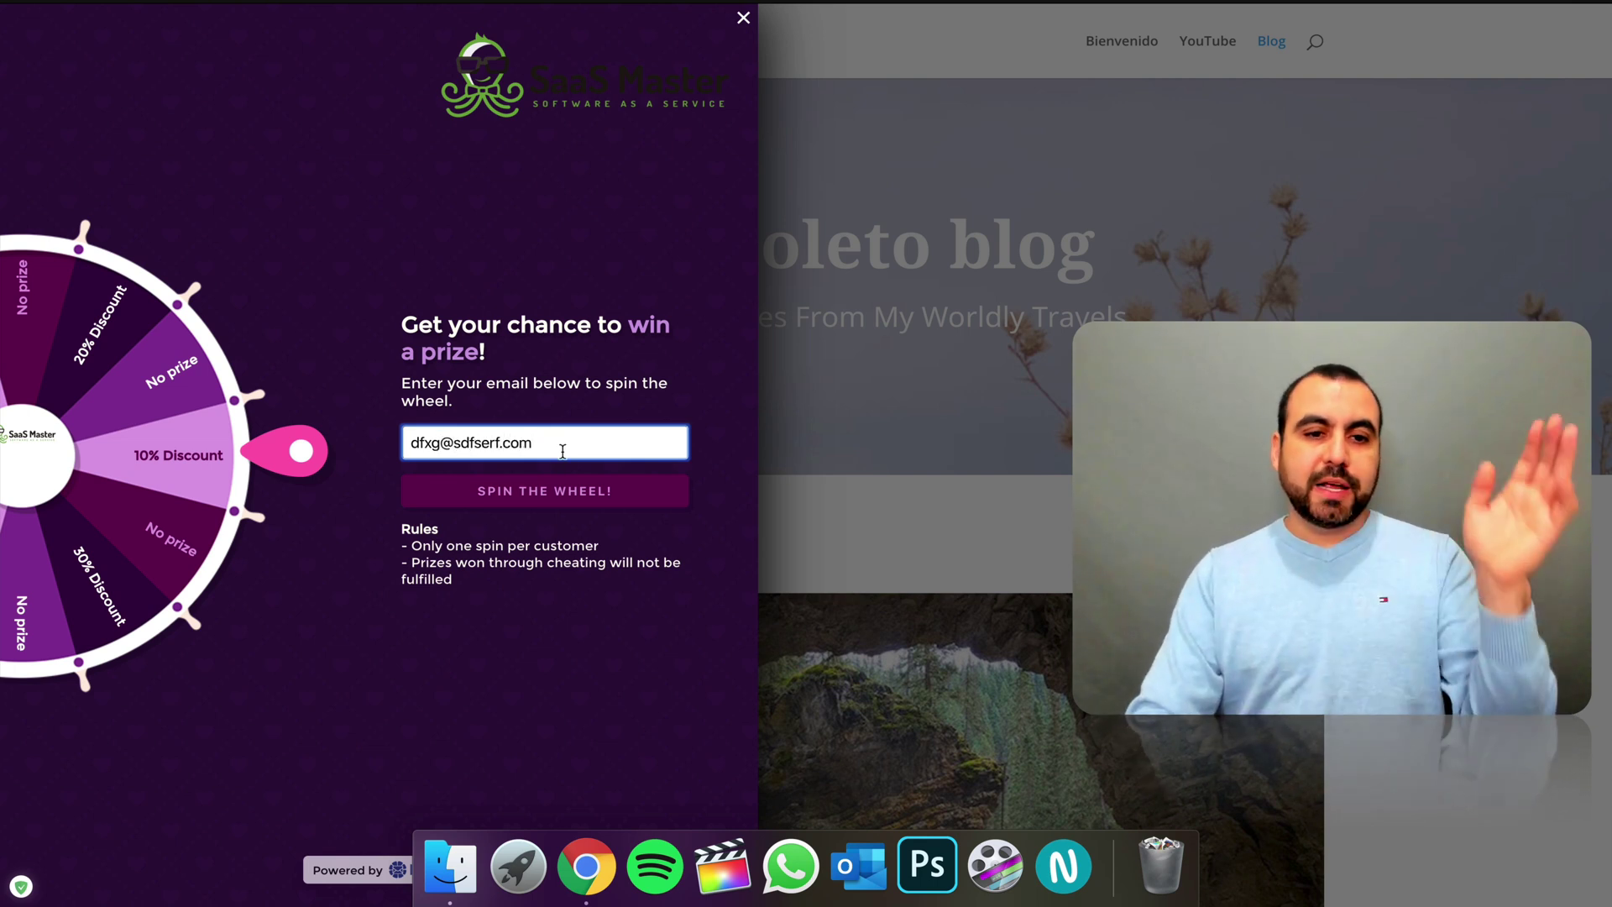
click(575, 494)
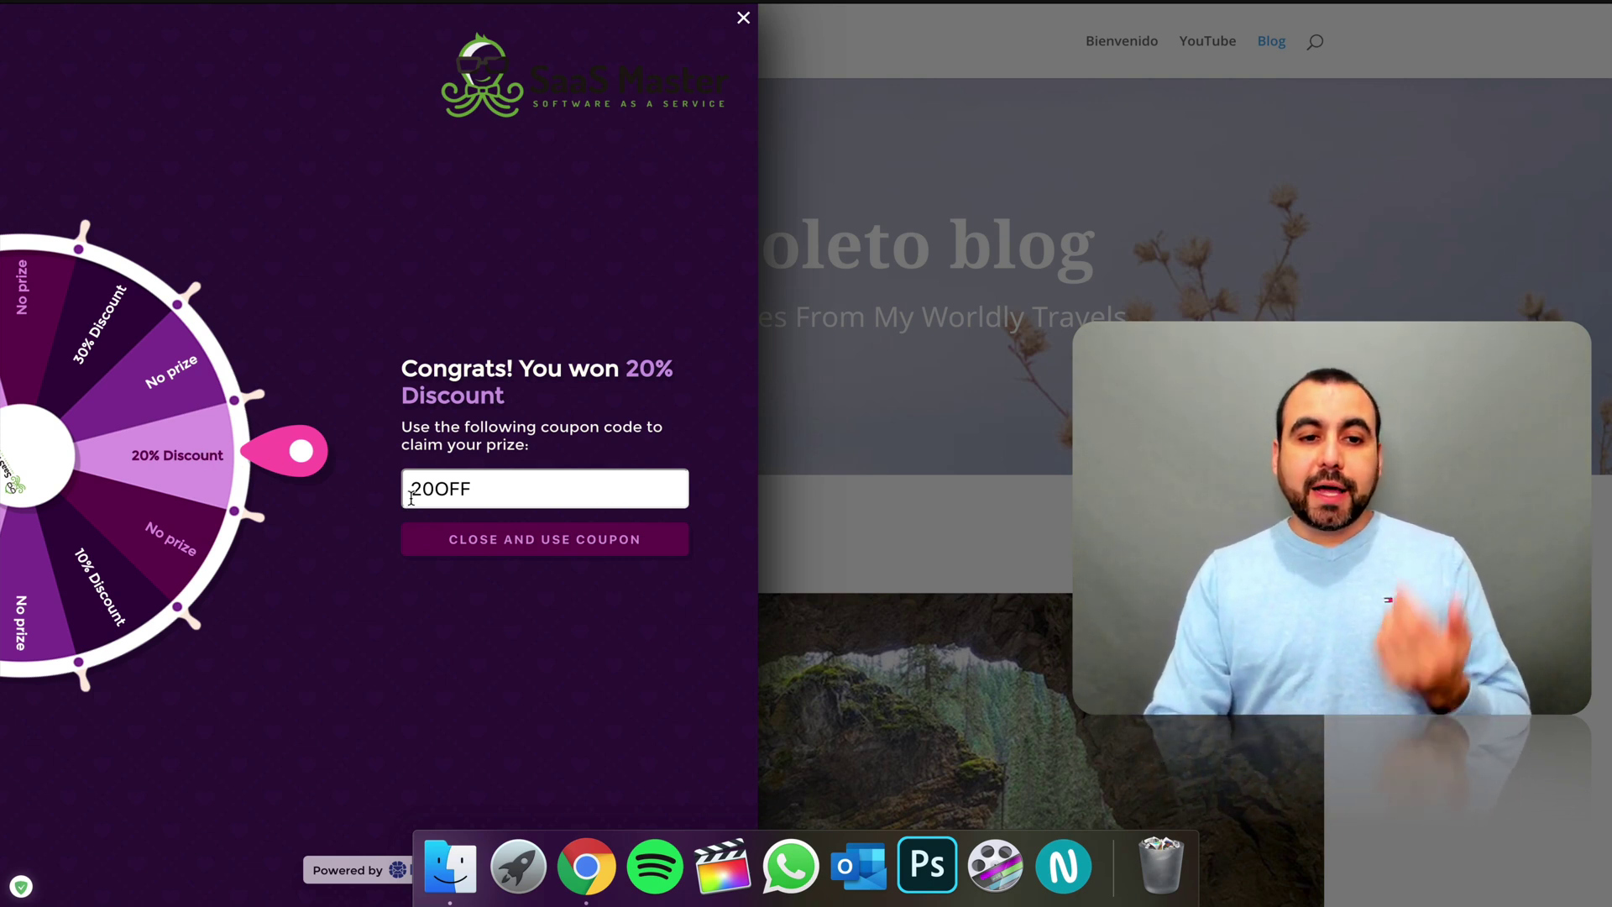
drag(462, 497, 410, 496)
double_click(488, 479)
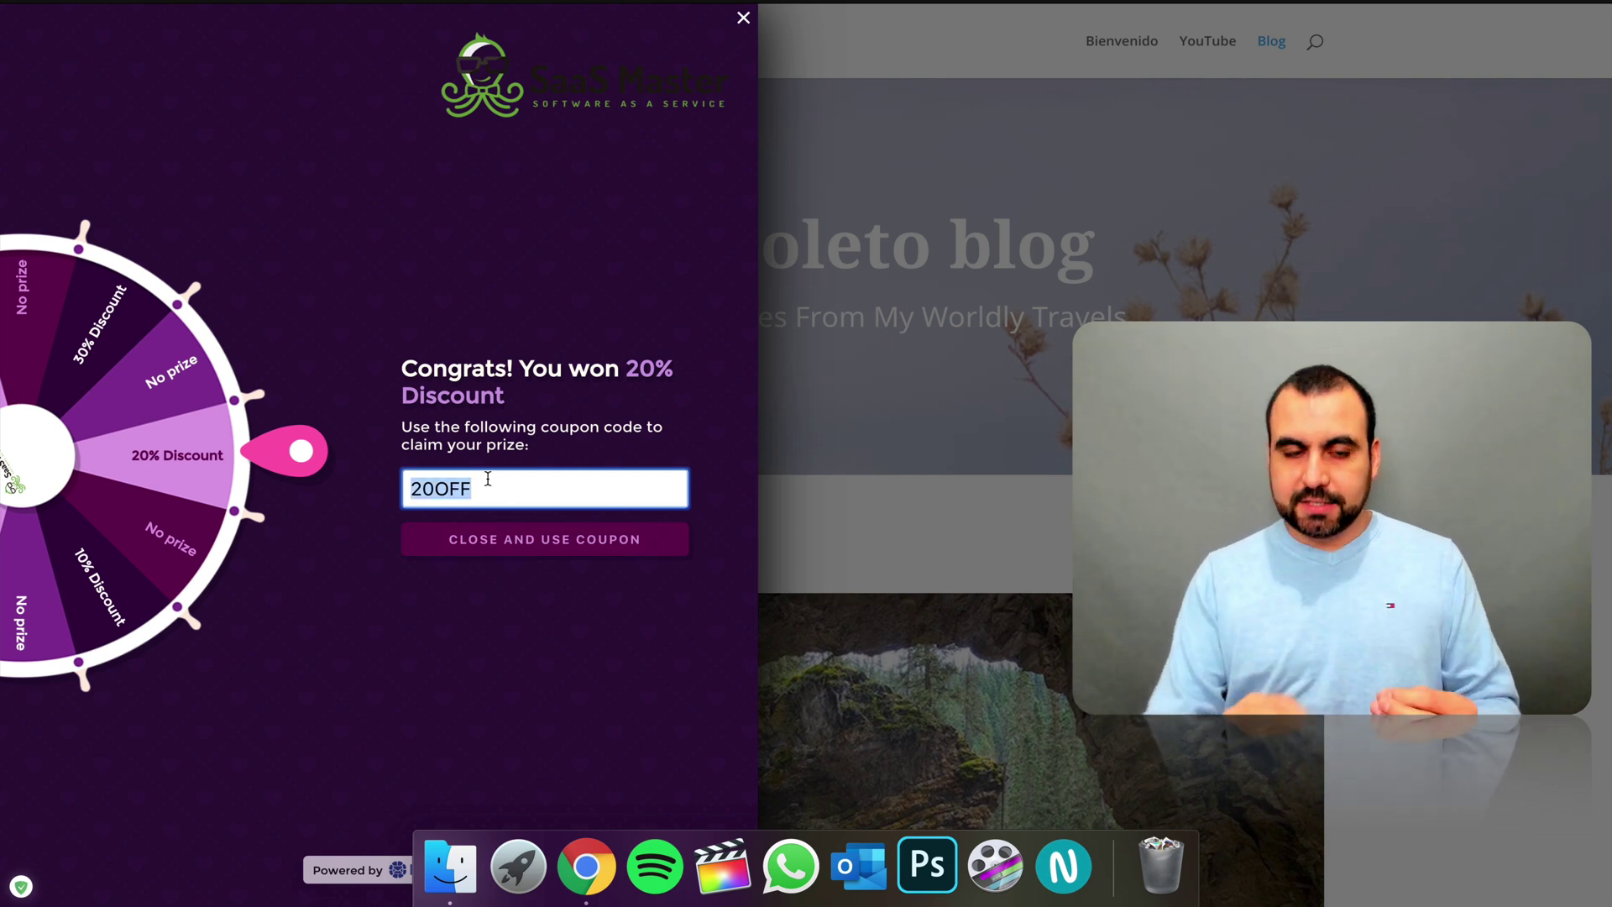
- Return to the AppSumo Listagram deal and highlight its $29.00 starting price
key(ctrl+Up)
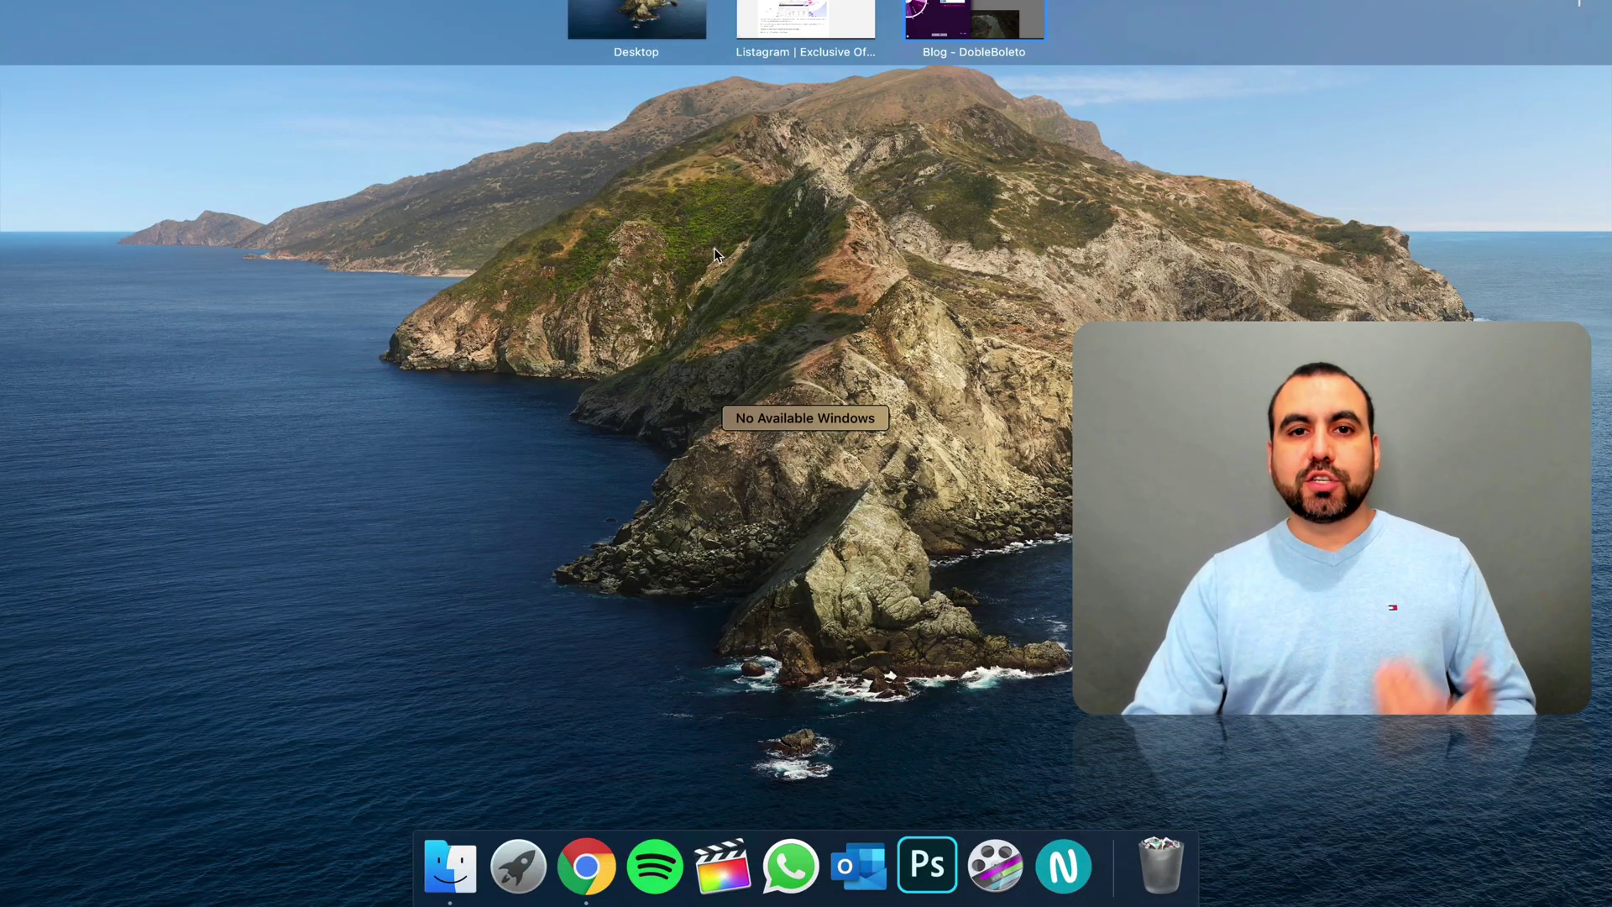
click(774, 27)
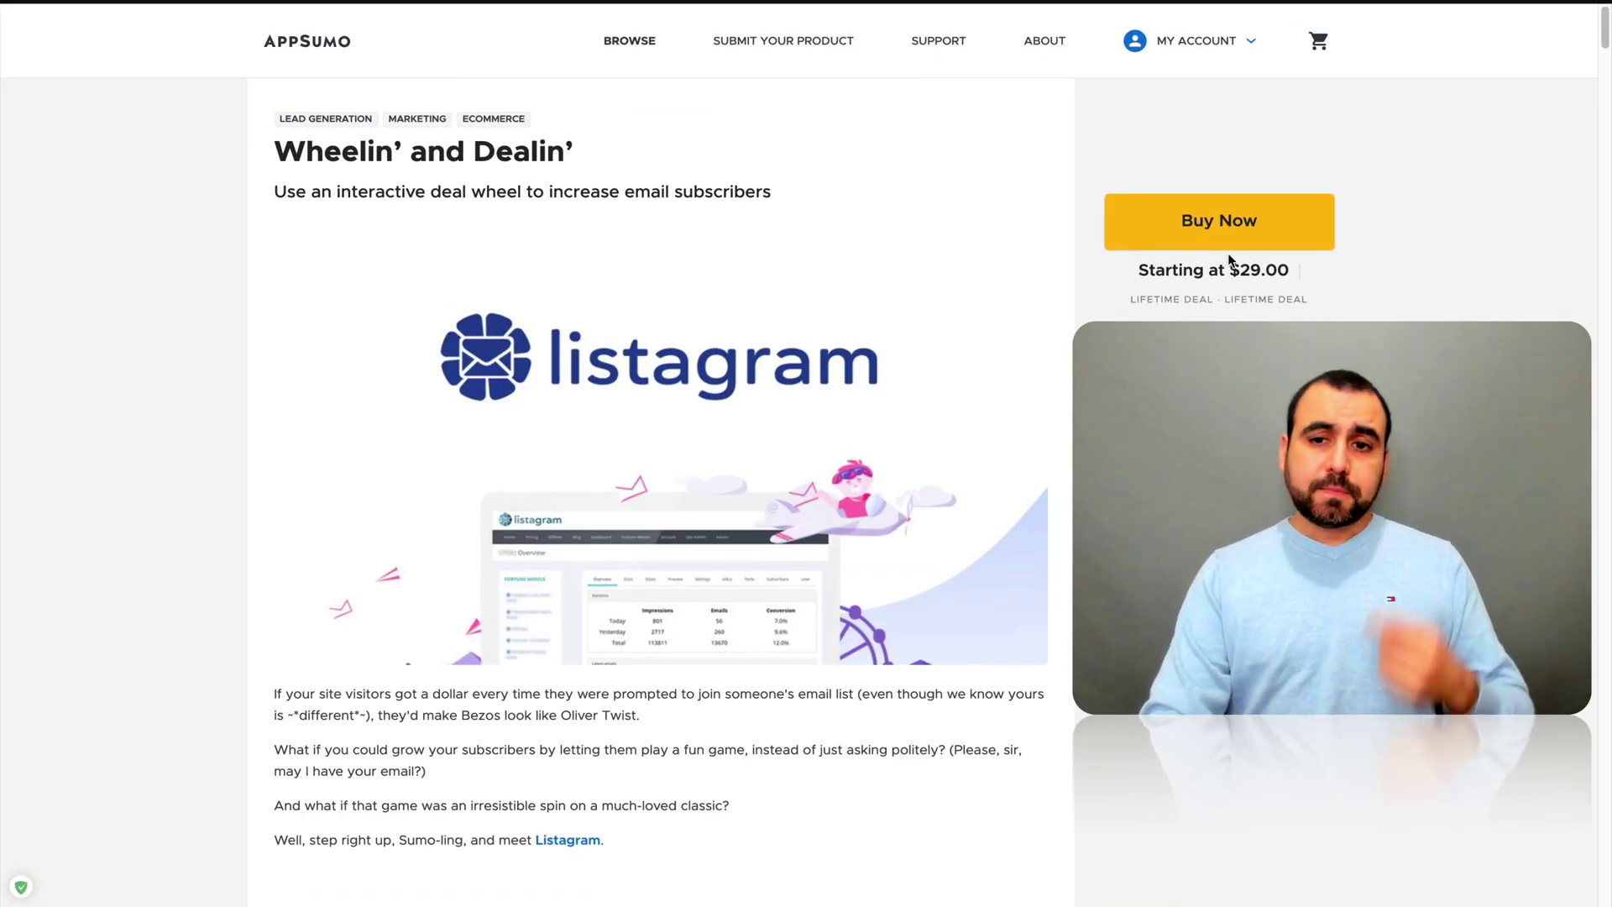
drag(1228, 273, 1314, 279)
click(1315, 280)
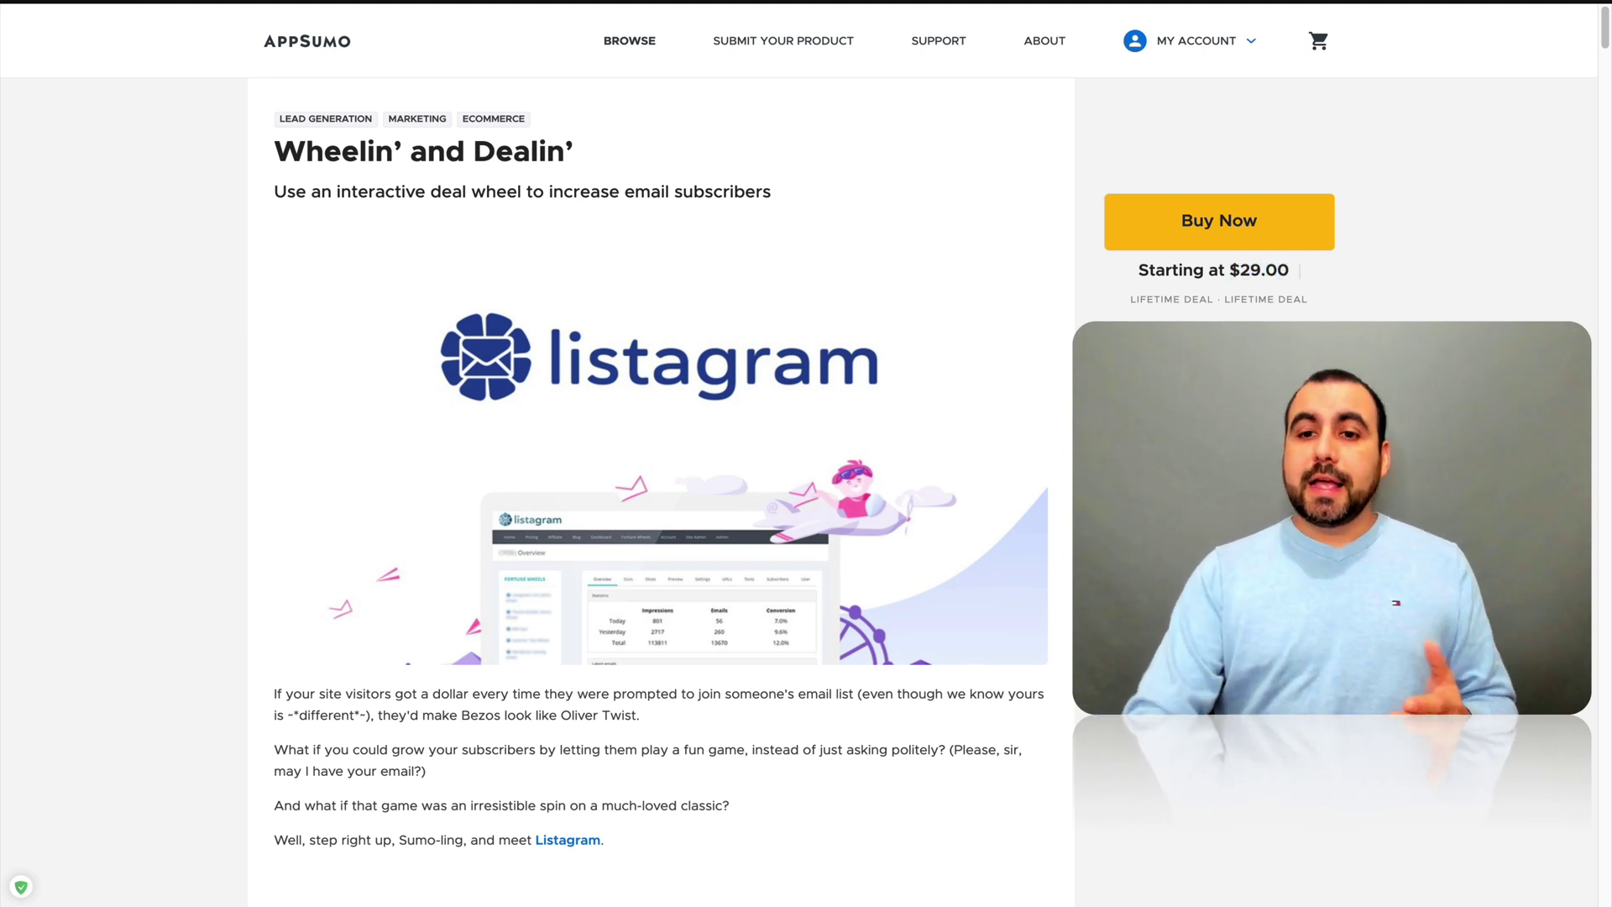
- Highlight the Single plan's 50,000 wheel views/month, unlimited sites and Remove branding features
scroll(663, 482, down, 15)
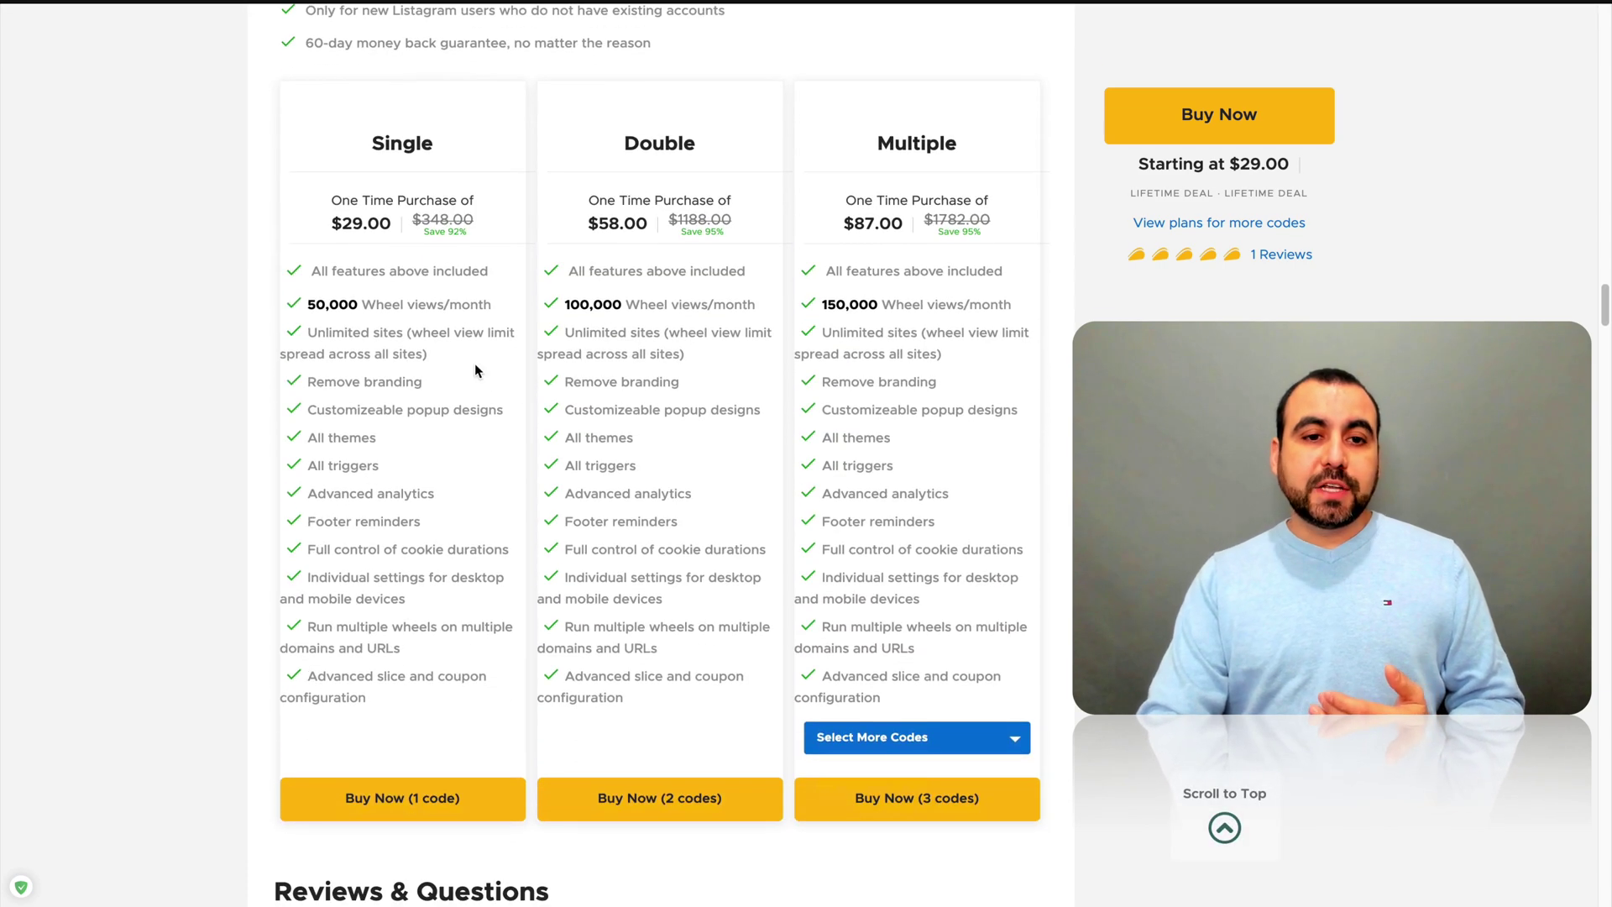
drag(359, 301, 442, 300)
click(476, 313)
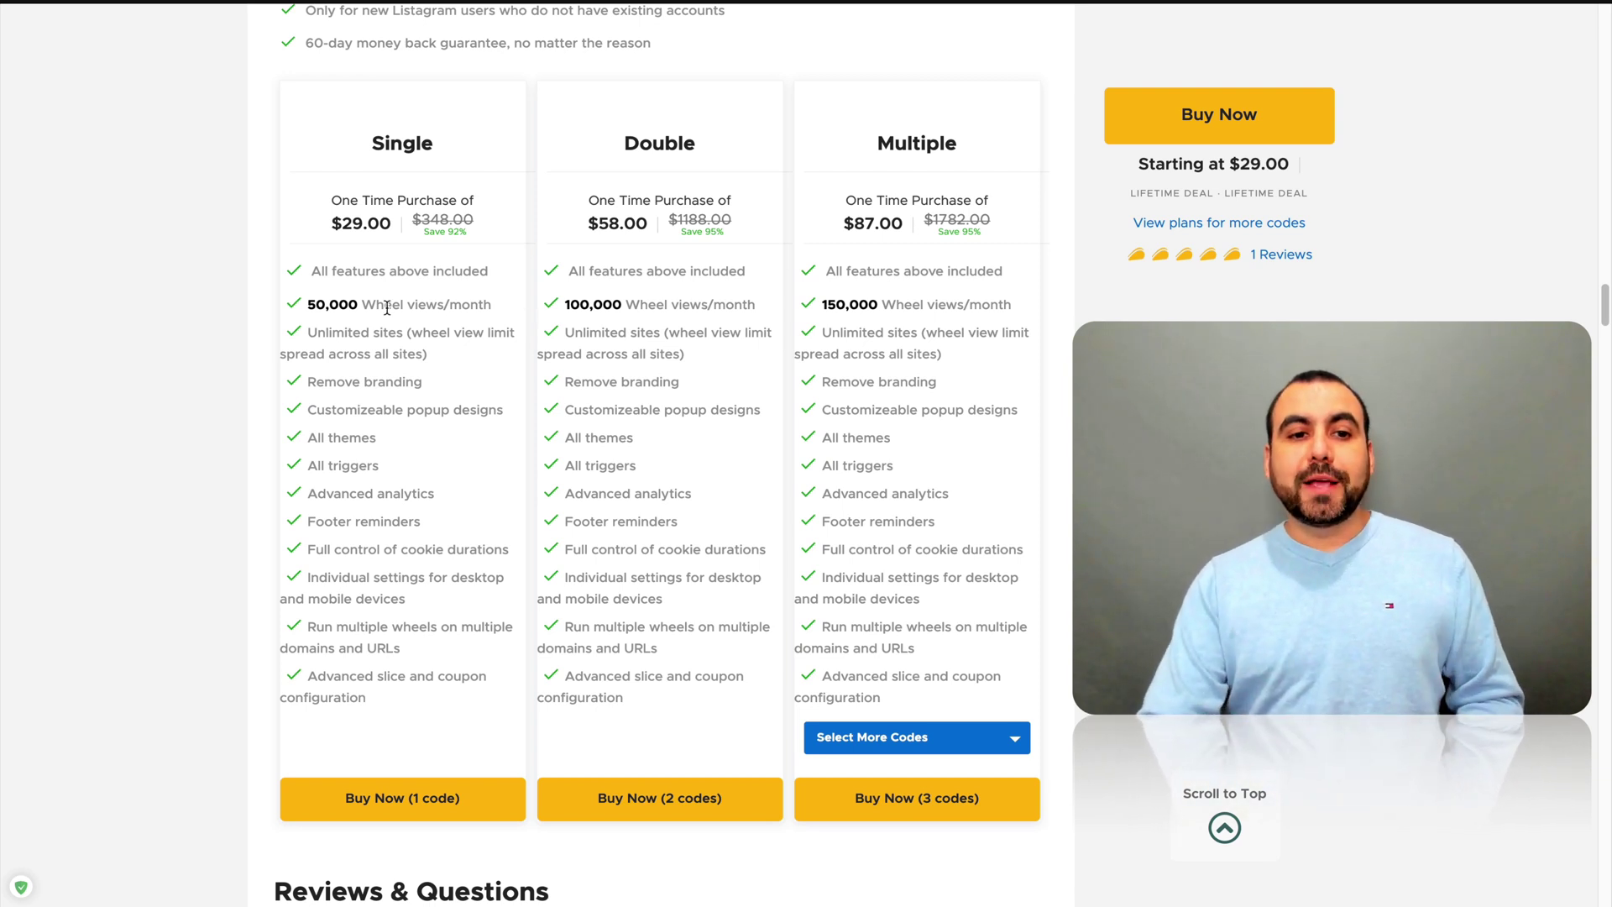
drag(308, 304, 485, 304)
click(485, 304)
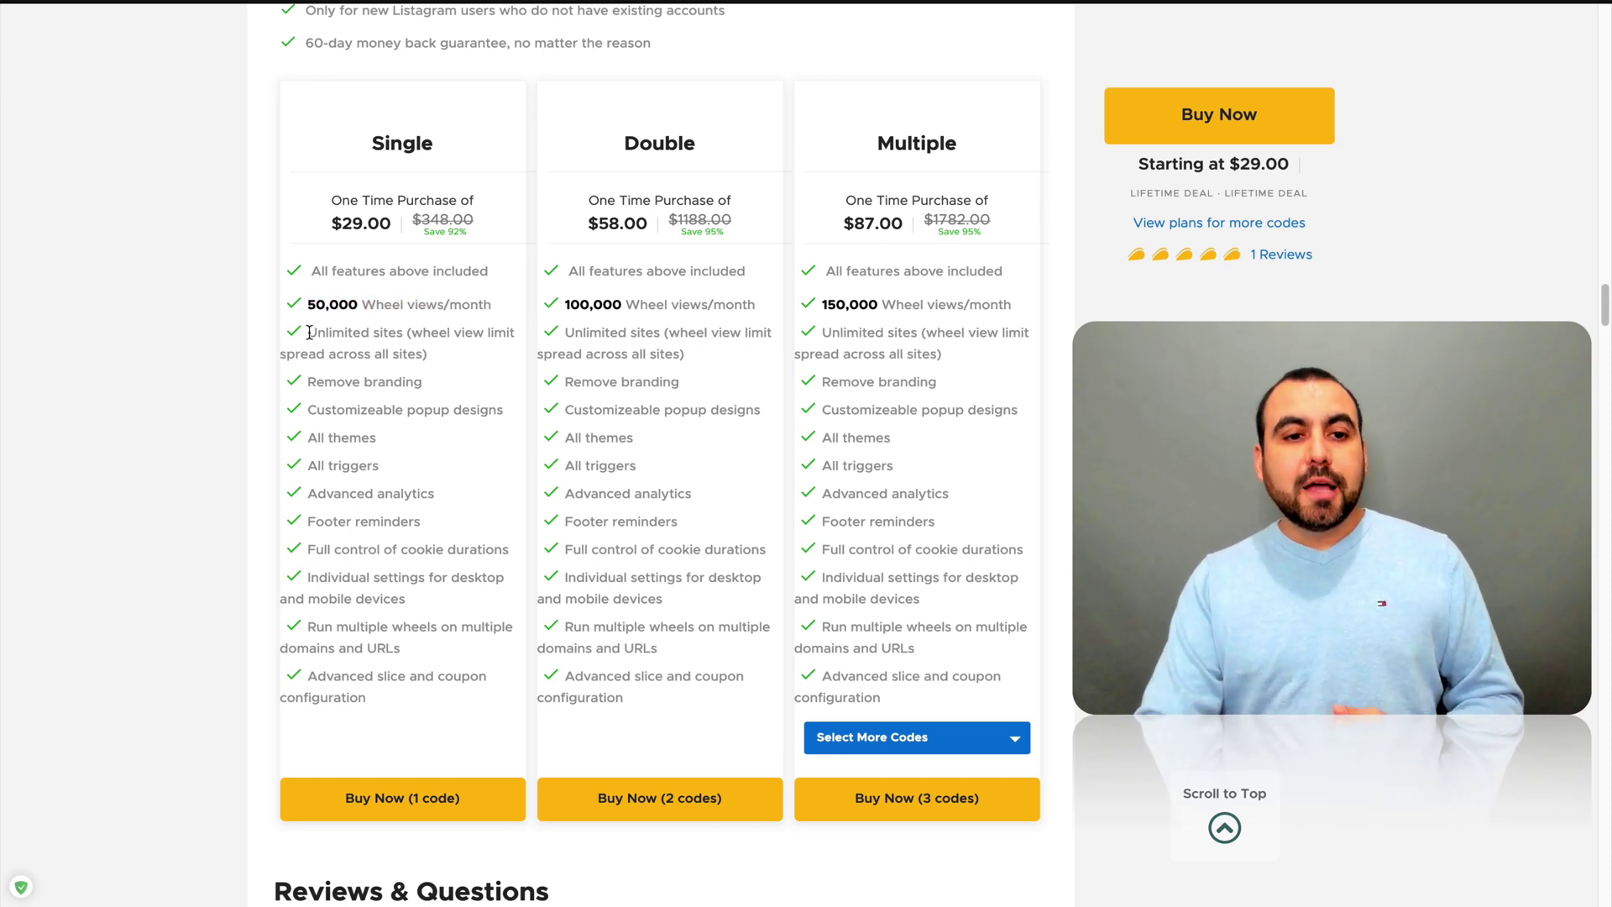
drag(307, 332, 494, 362)
click(494, 362)
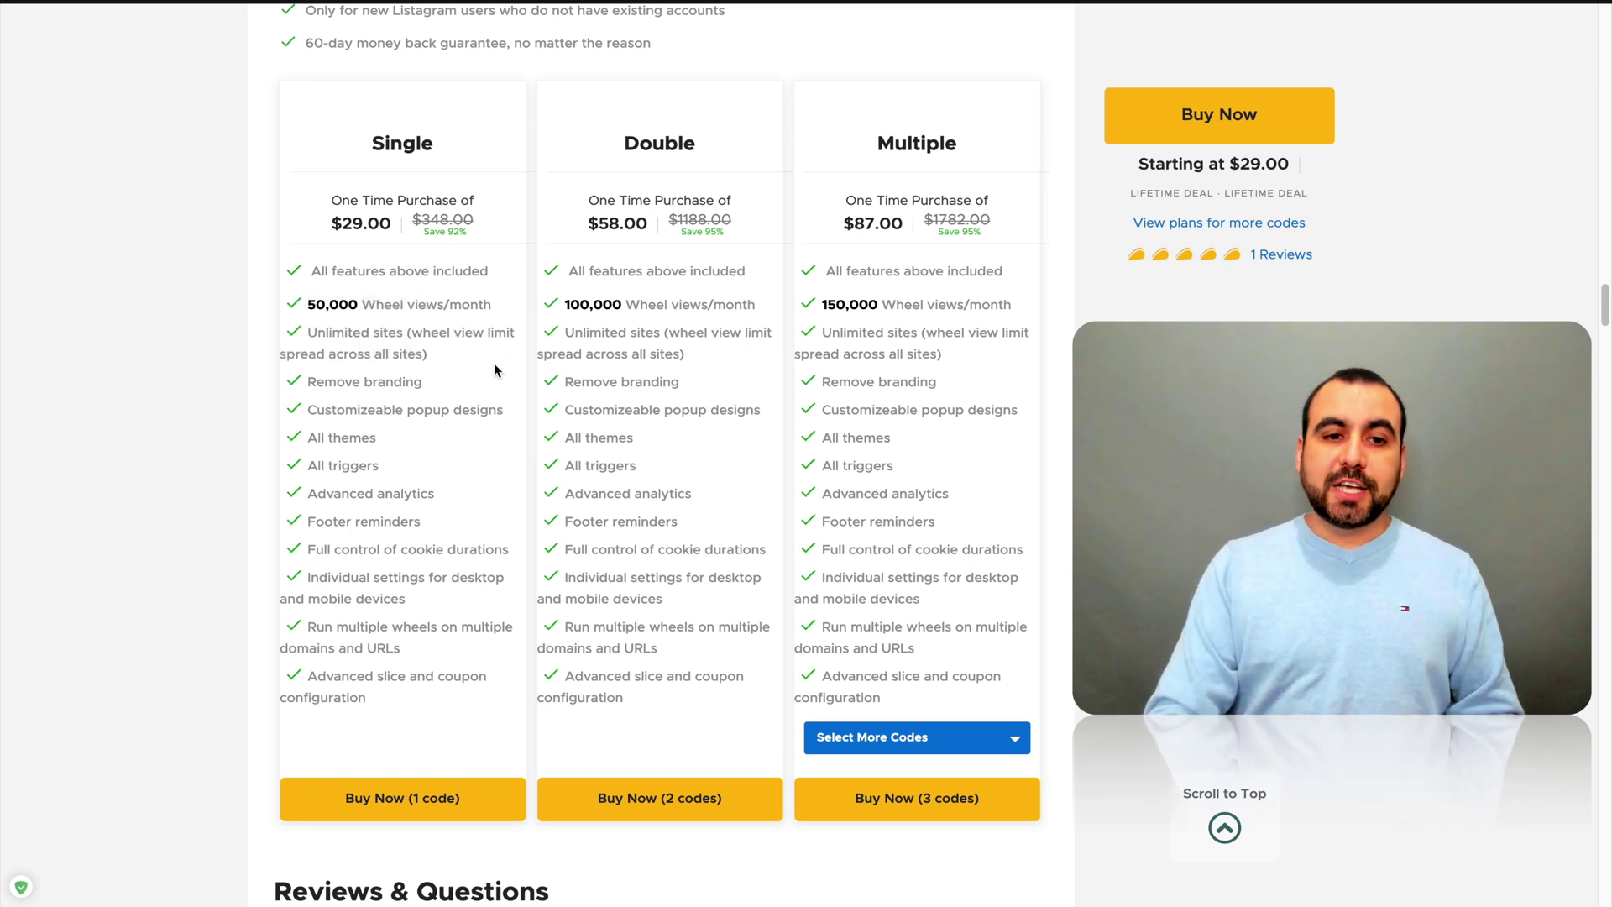
triple_click(319, 383)
click(456, 386)
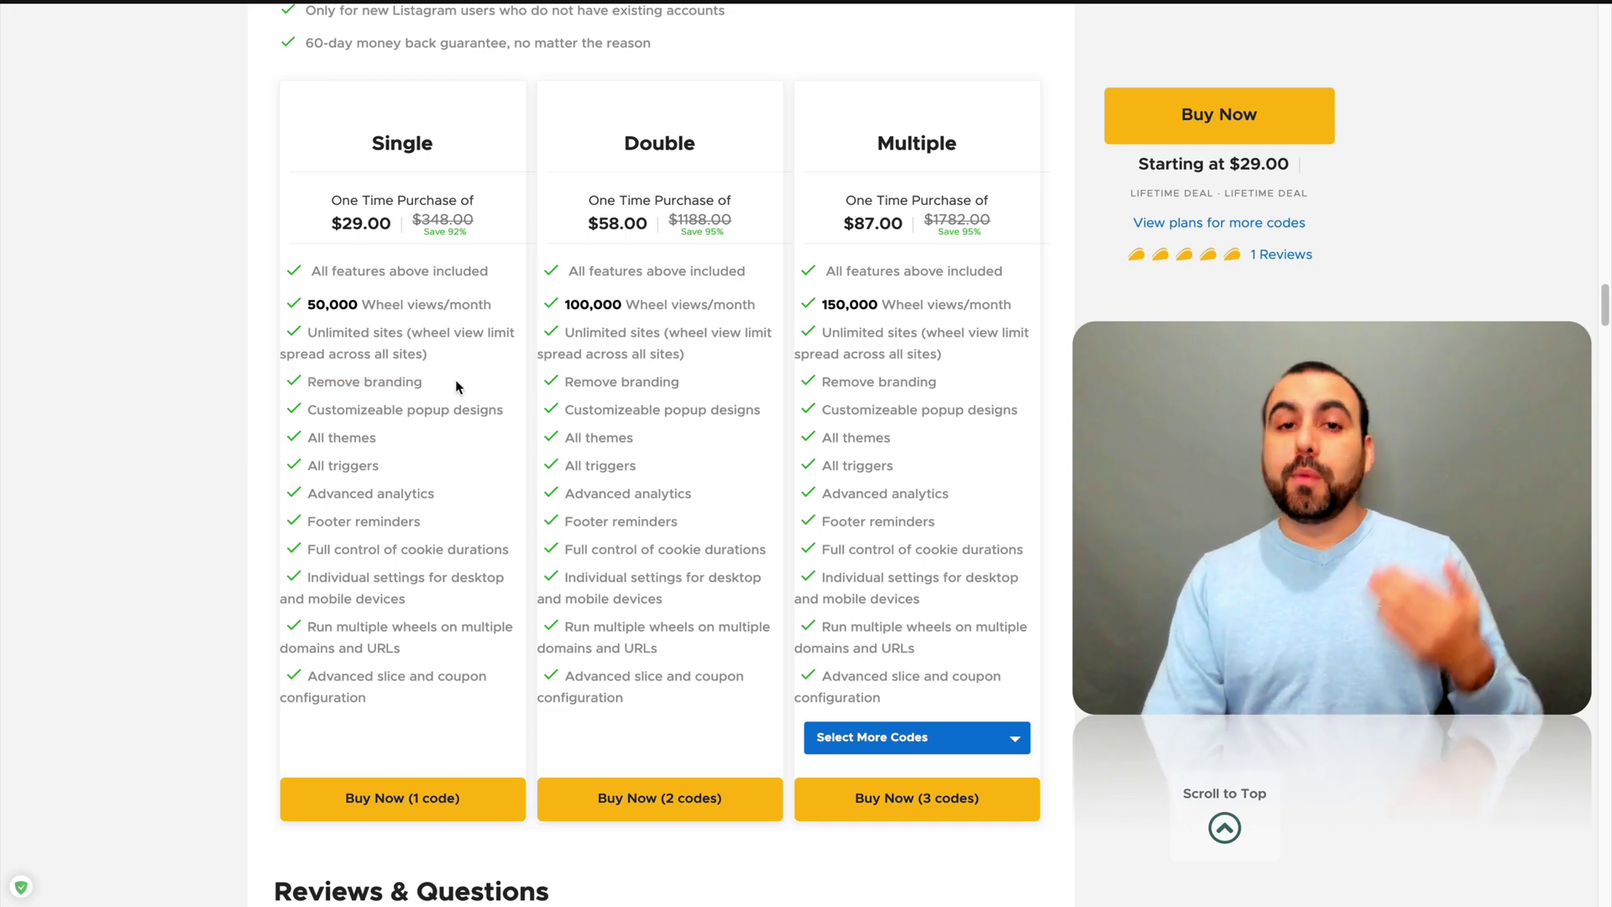
- Highlight the February 2020 roadmap heading in the team's pinned answer
scroll(455, 382, down, 15)
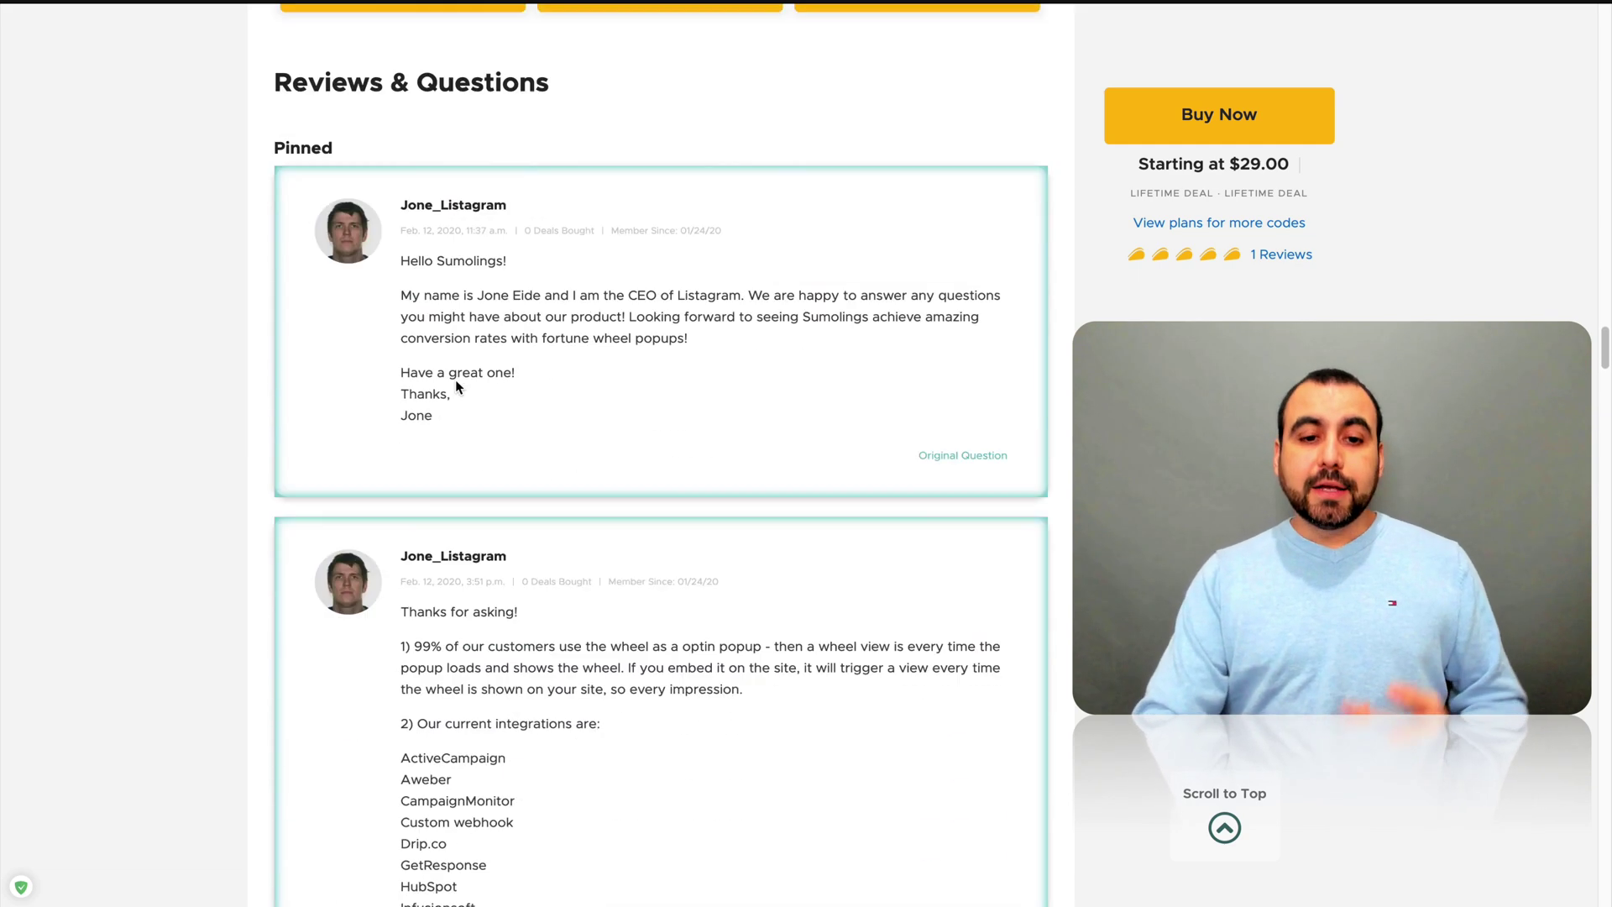
scroll(455, 382, up, 2)
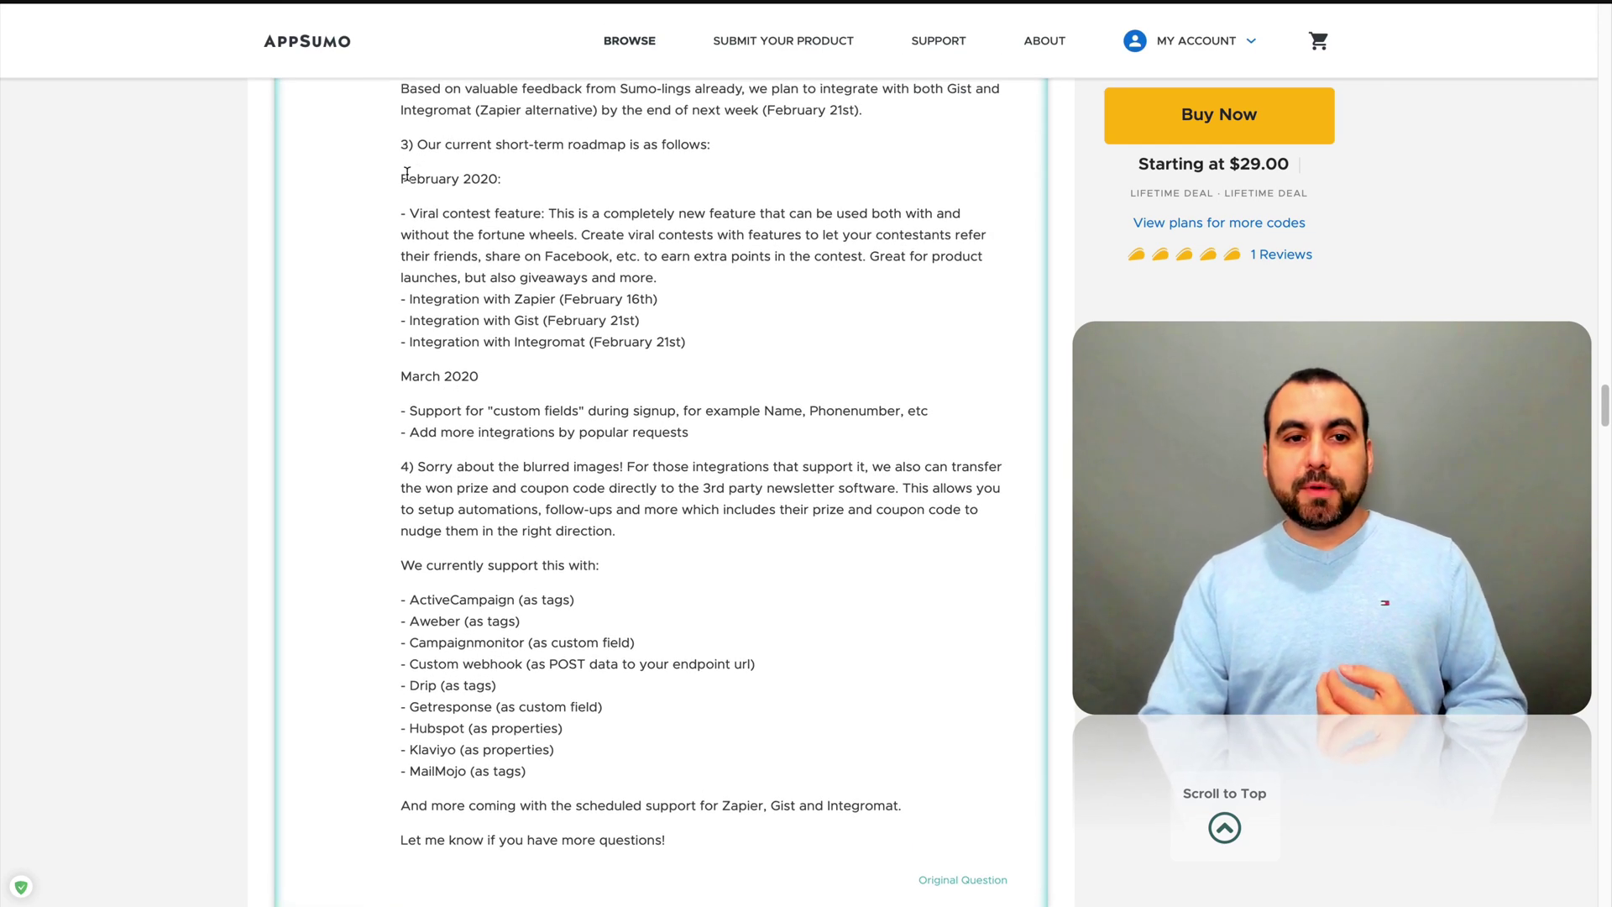
drag(402, 175, 538, 188)
click(551, 194)
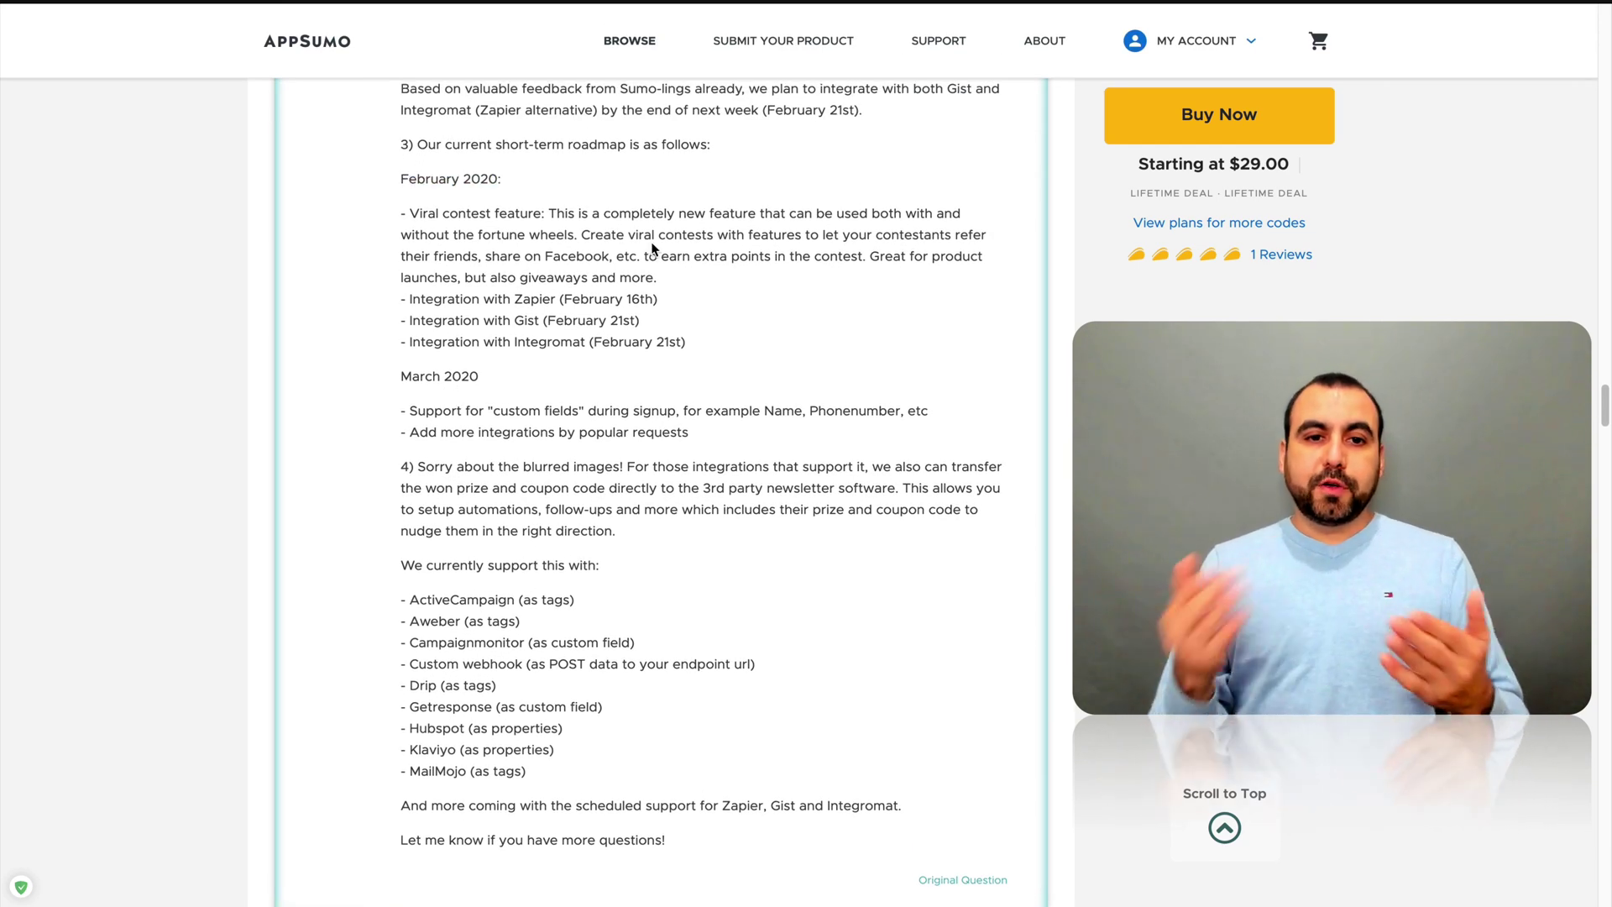
- Highlight the Zapier, Gist and Integromat integration entries in the answer
double_click(629, 299)
double_click(523, 300)
click(623, 299)
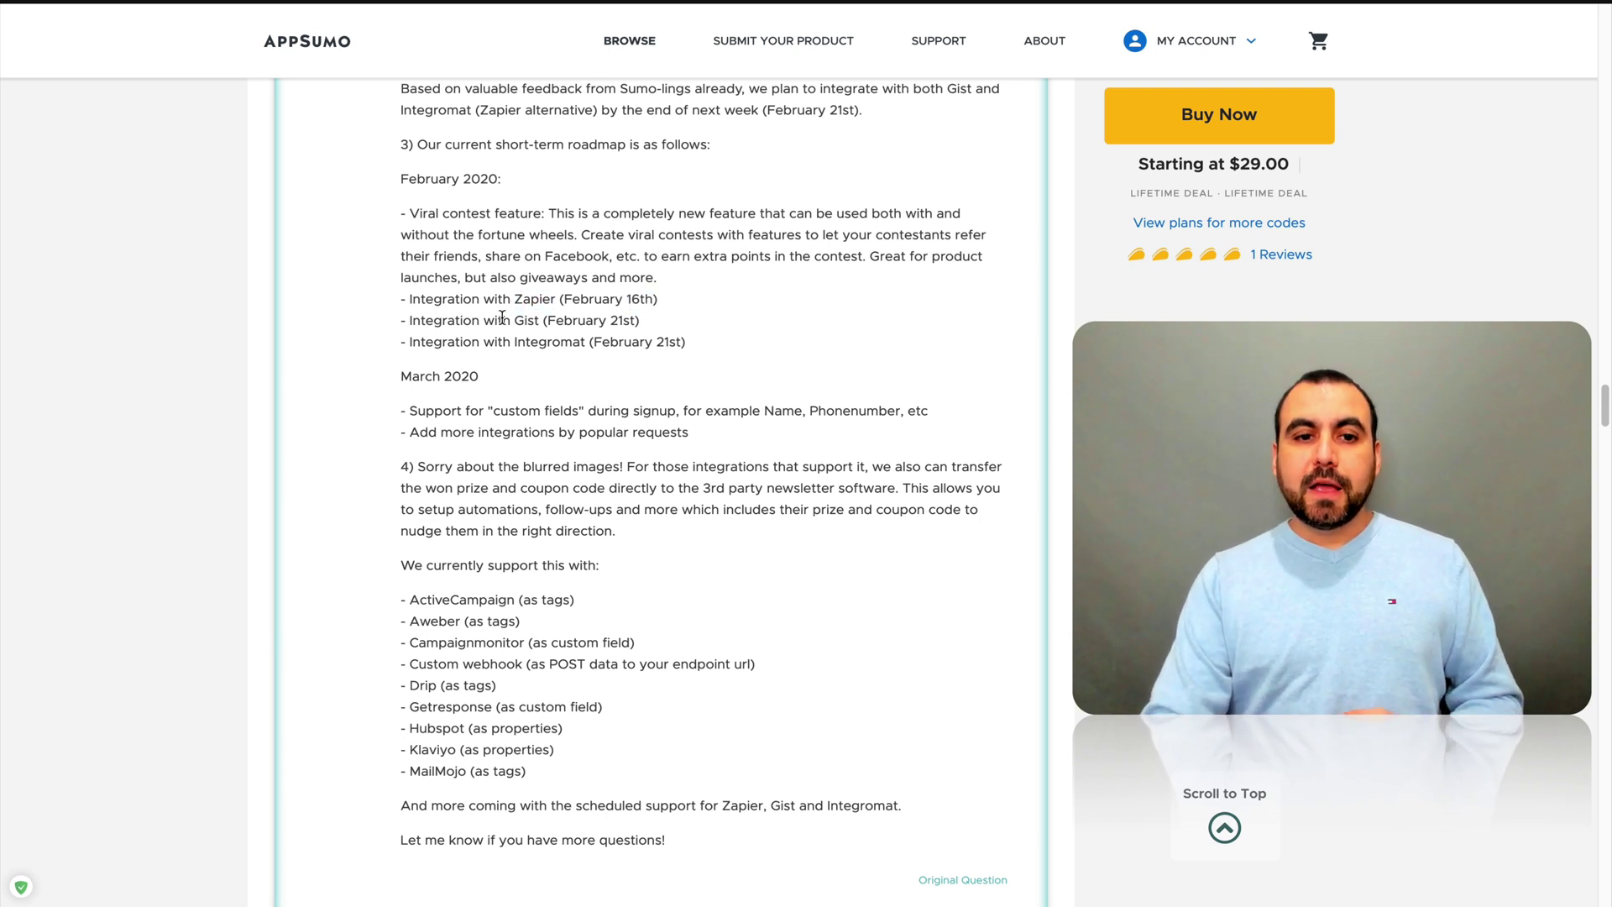
drag(509, 320, 617, 320)
click(664, 329)
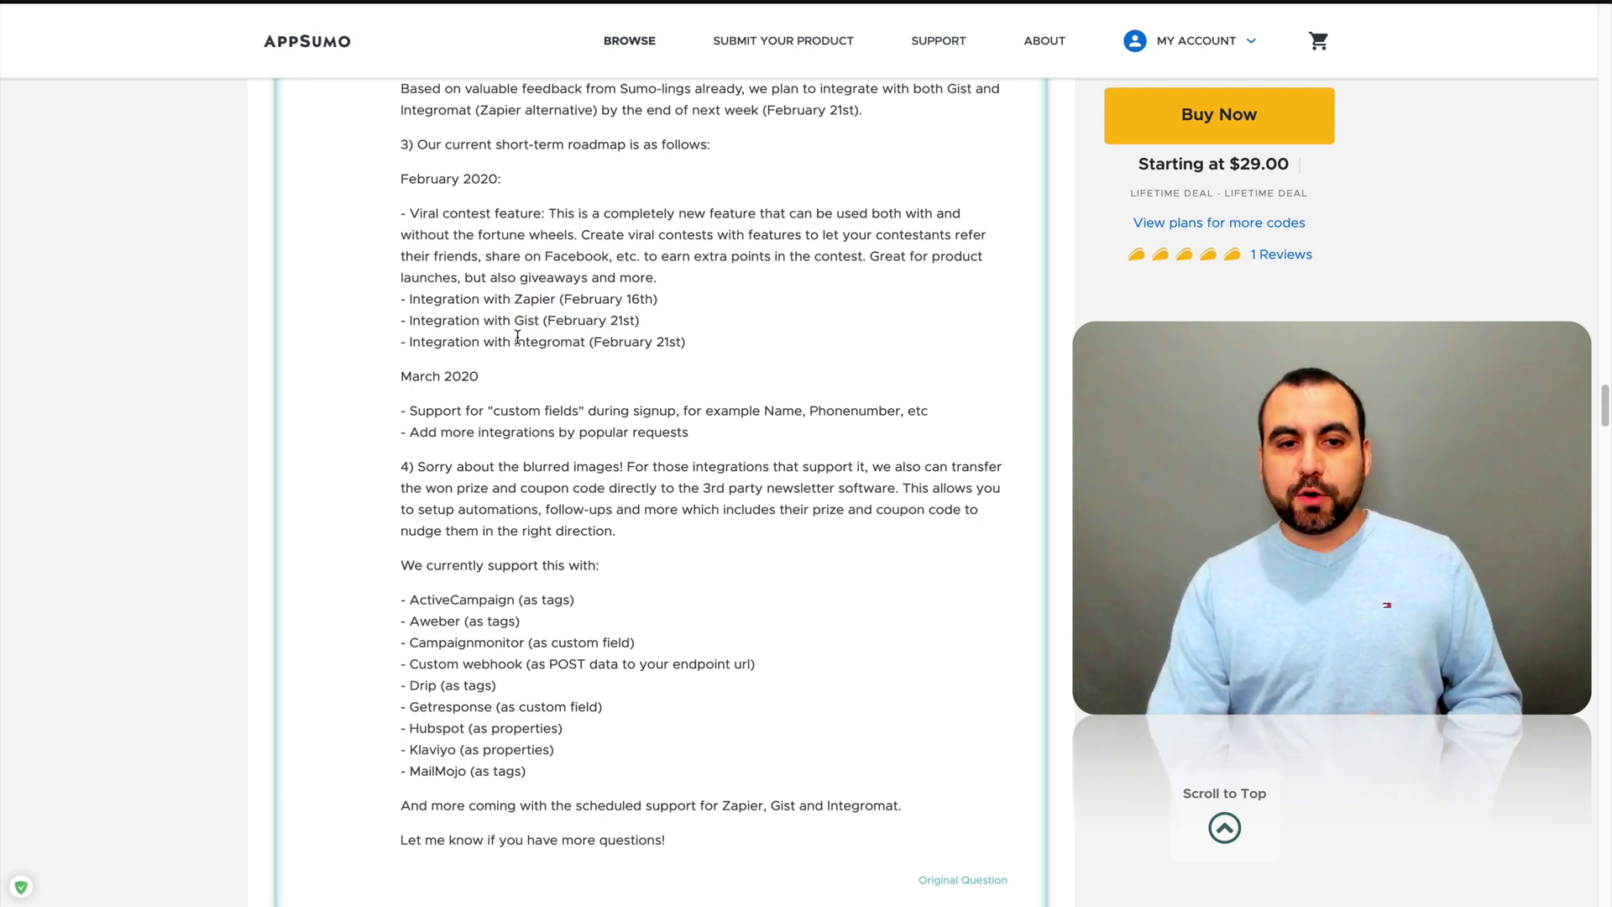
drag(516, 342, 659, 342)
click(708, 343)
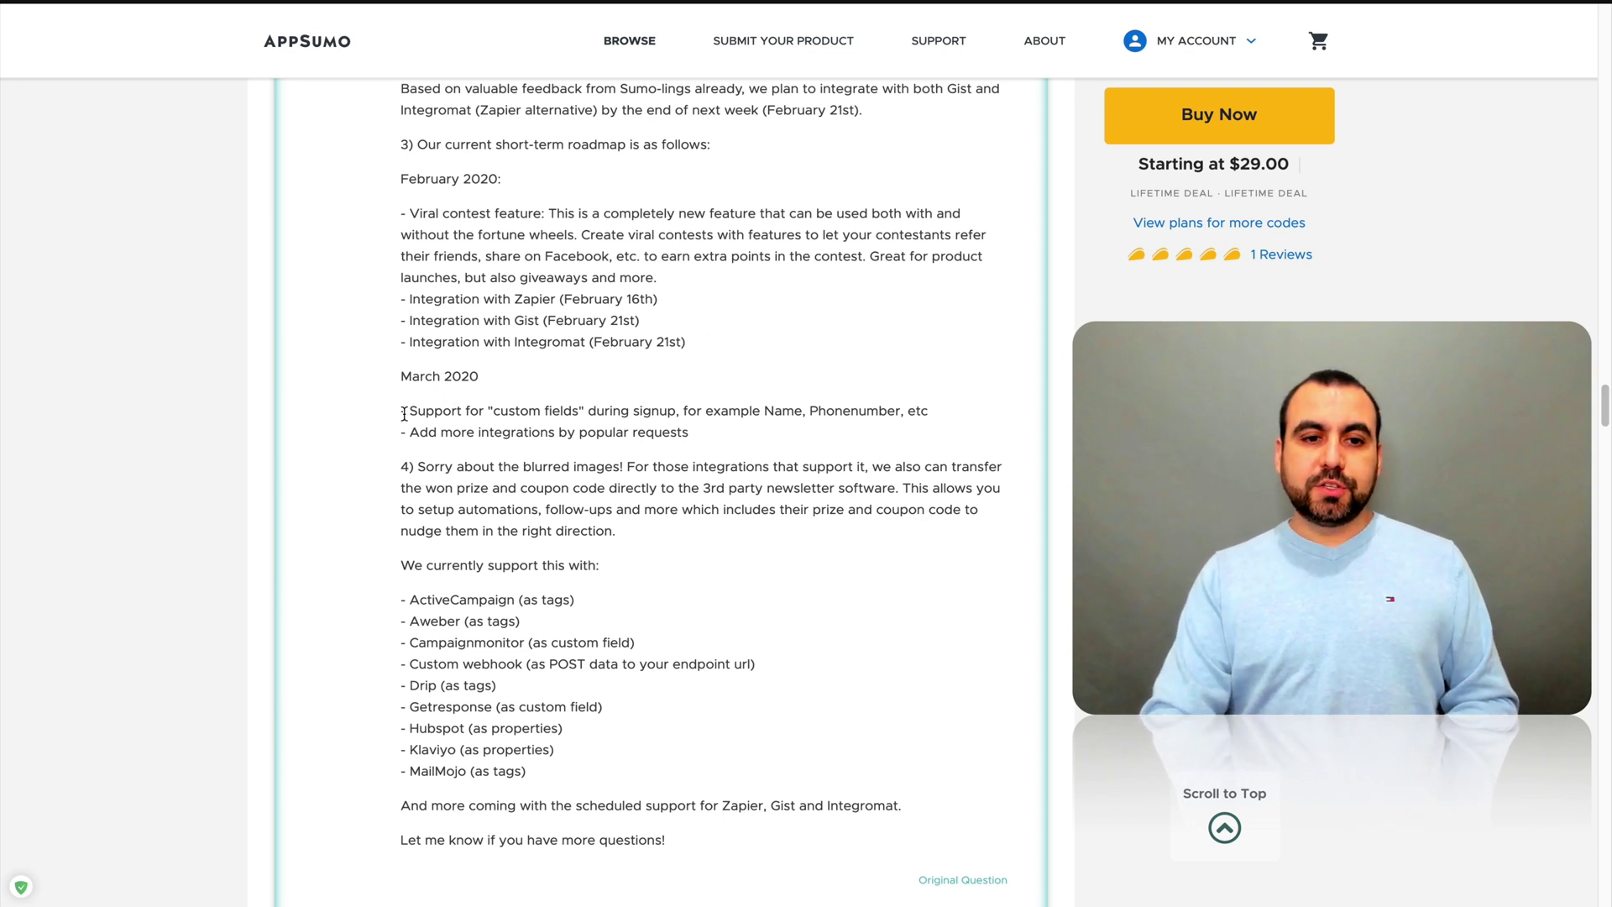
- Highlight the custom fields support item and its phone number example
drag(409, 413, 721, 416)
click(818, 426)
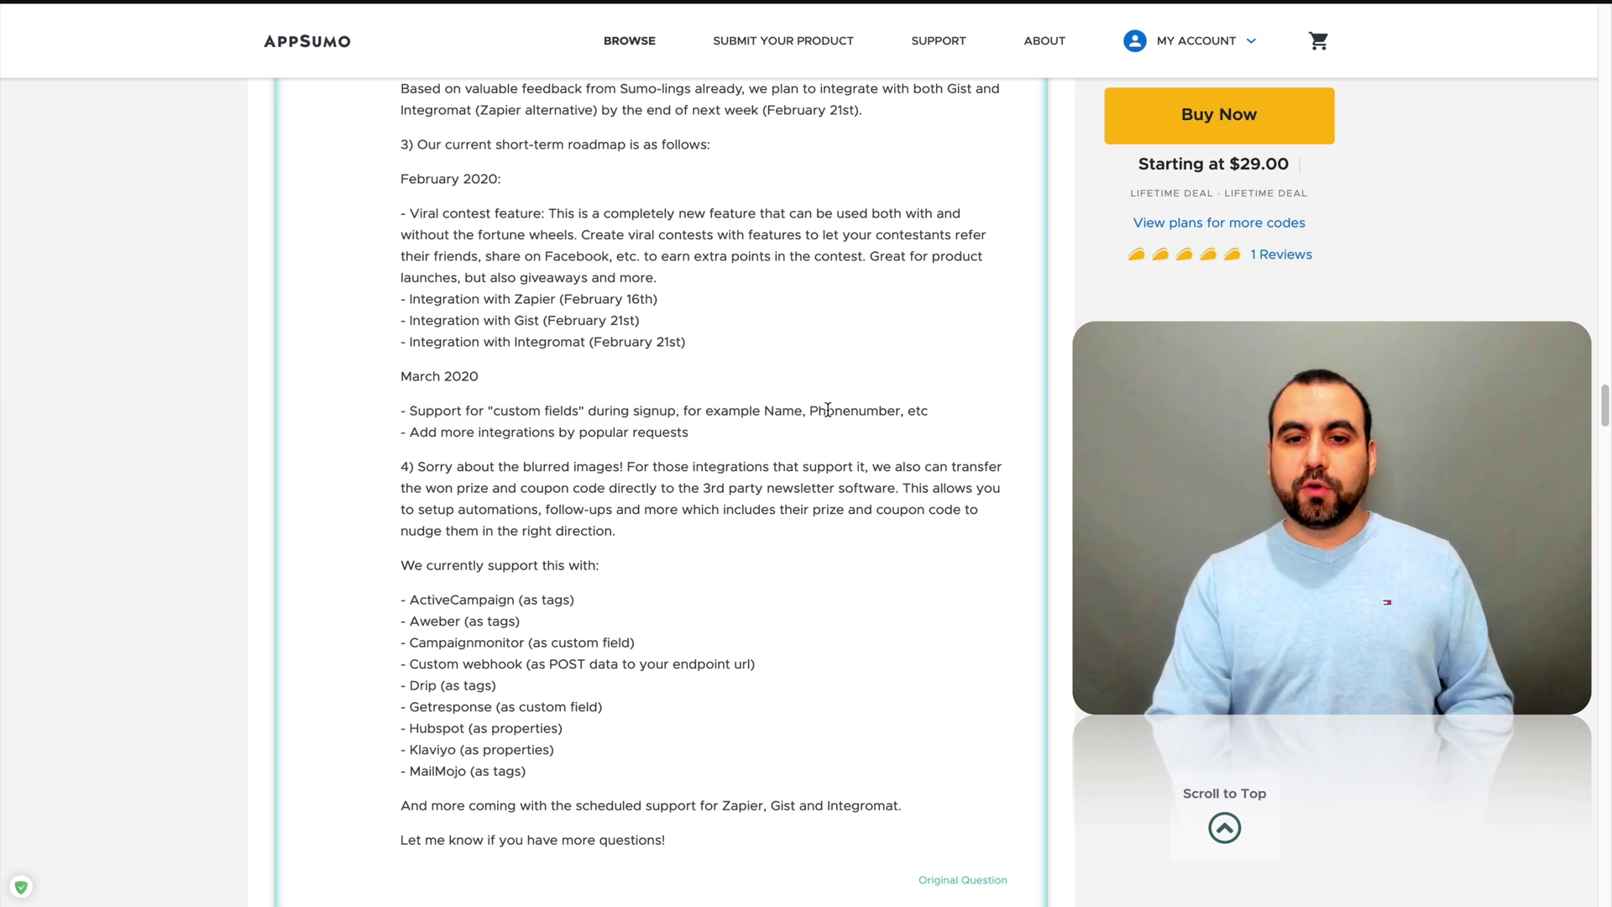
drag(827, 413, 899, 413)
click(760, 461)
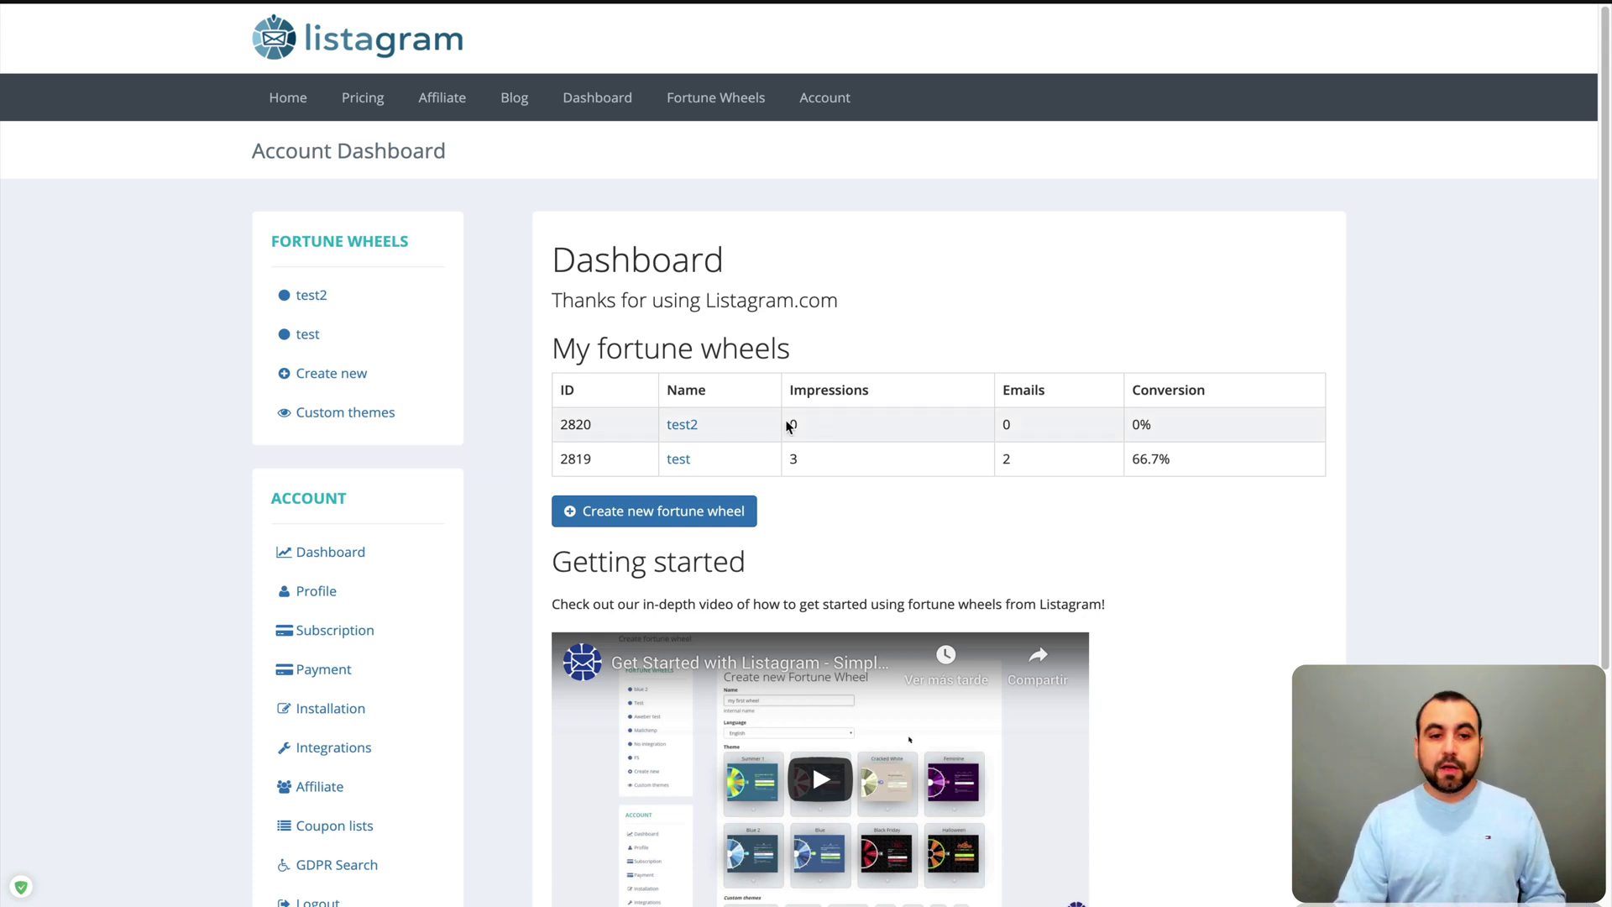
- Choose Create new under Fortune Wheels in the dashboard sidebar
click(374, 375)
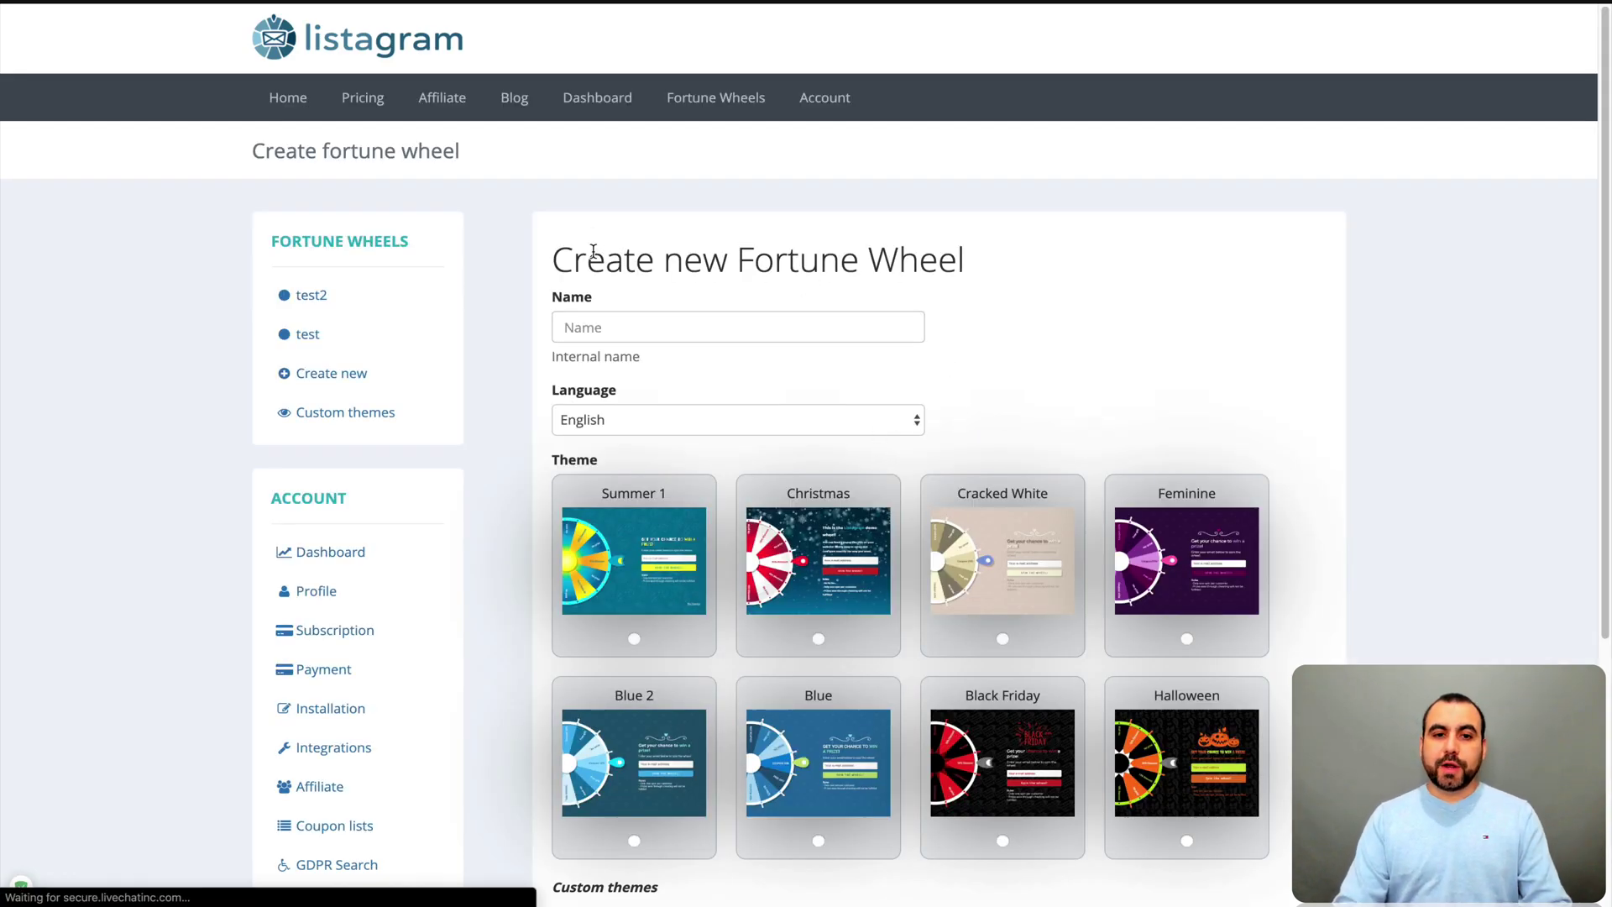
- Name the wheel 'asfghj', keep English as language, pick the Christmas theme and create it
scroll(1050, 342, down, 2)
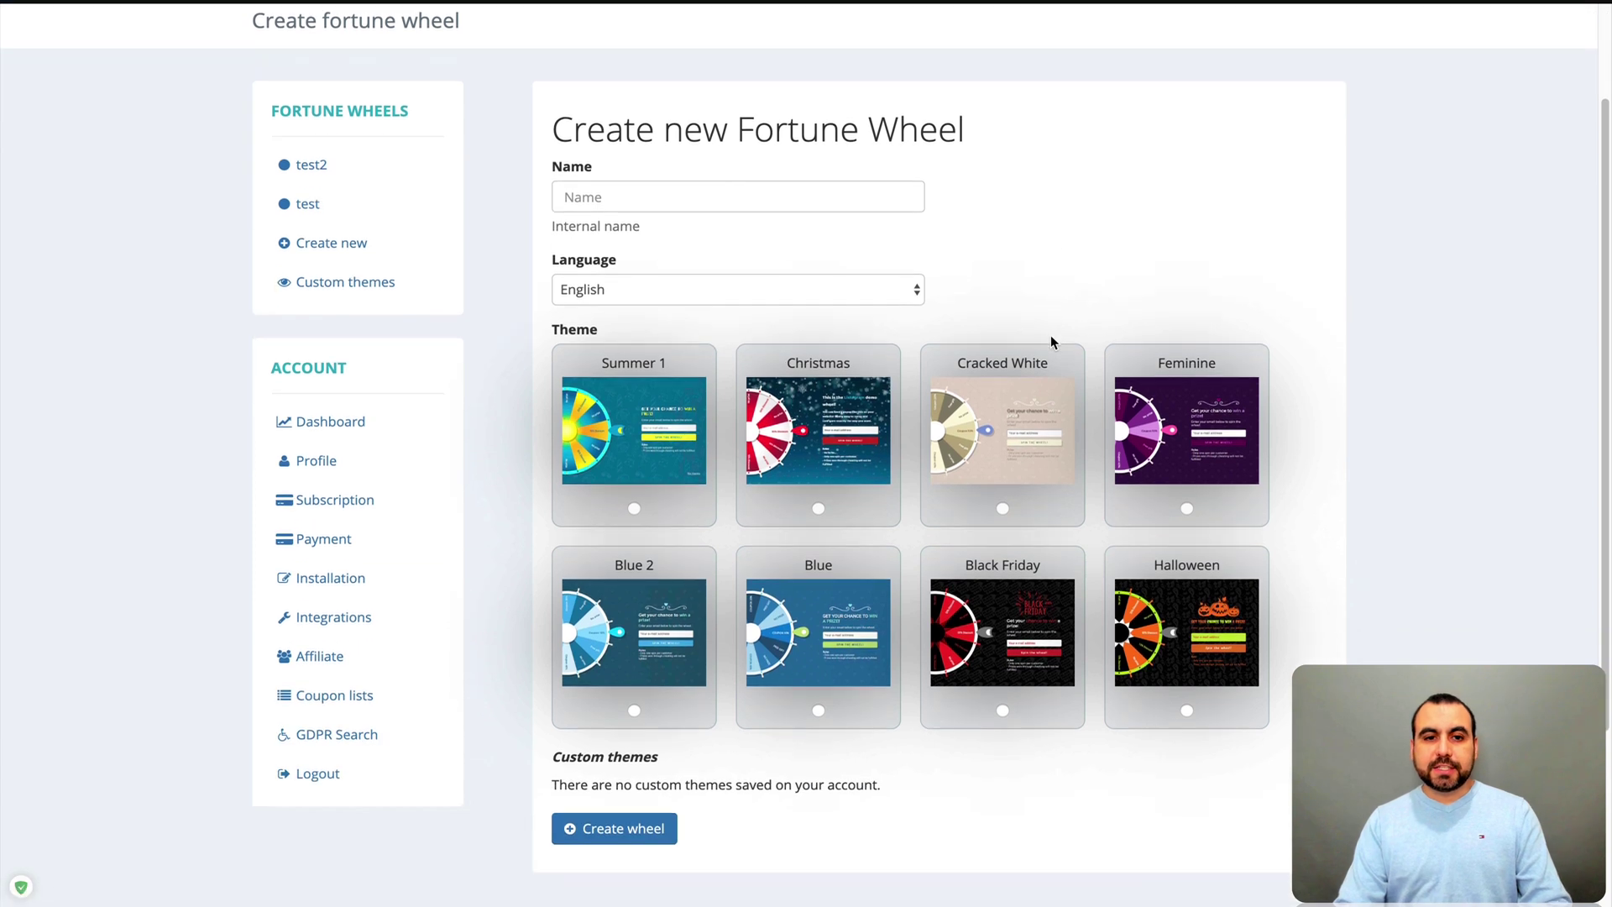
click(738, 193)
text(asfghj)
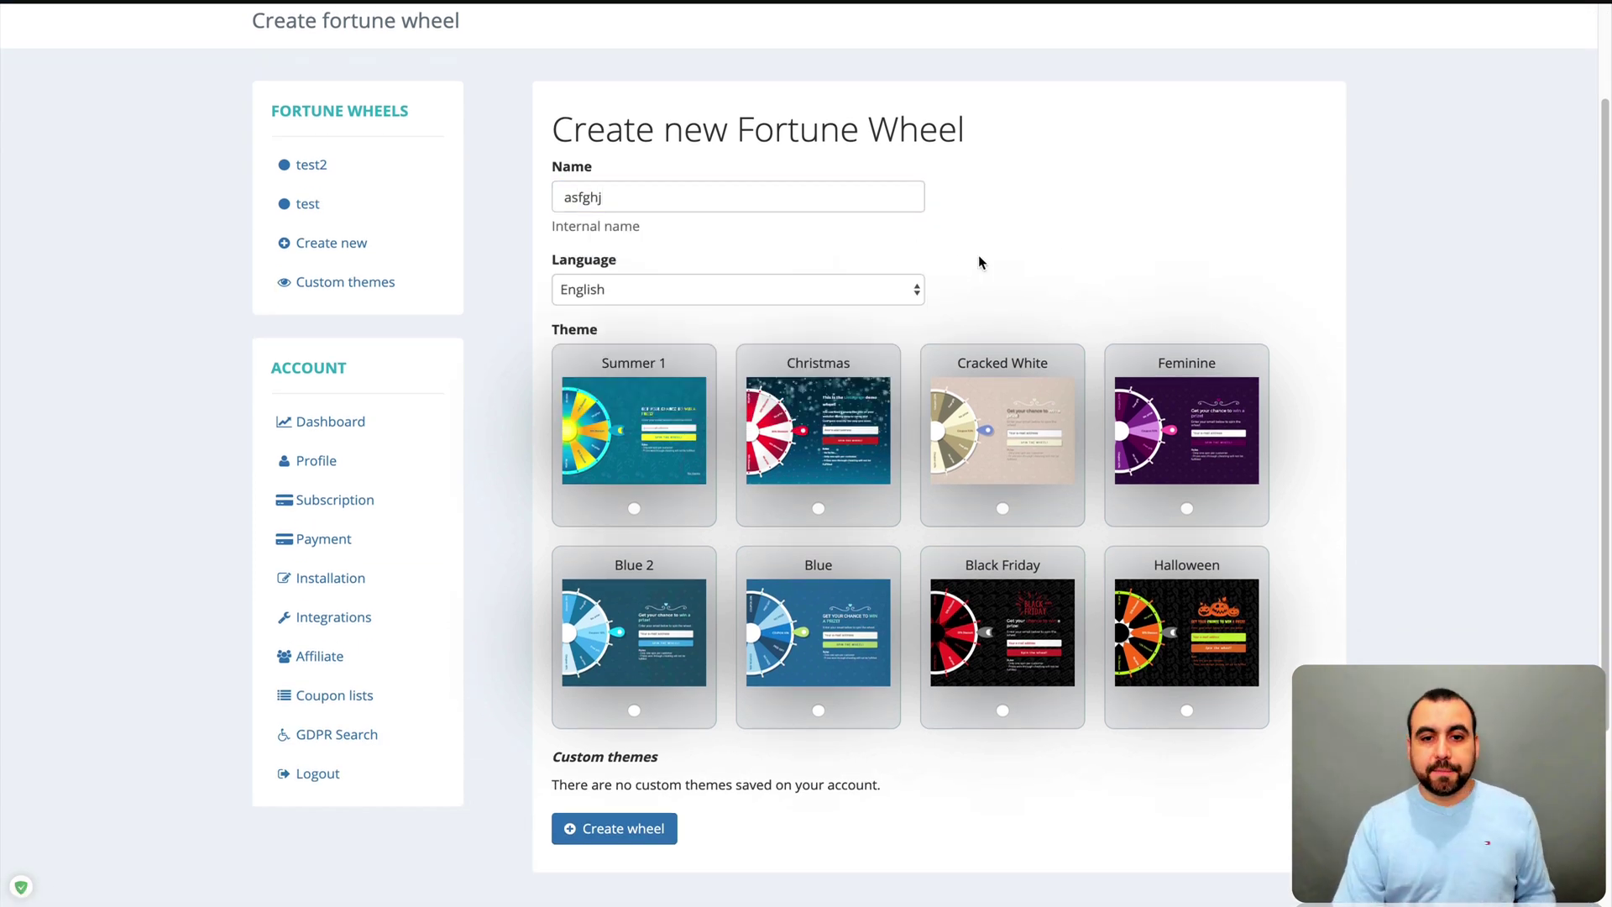
click(879, 293)
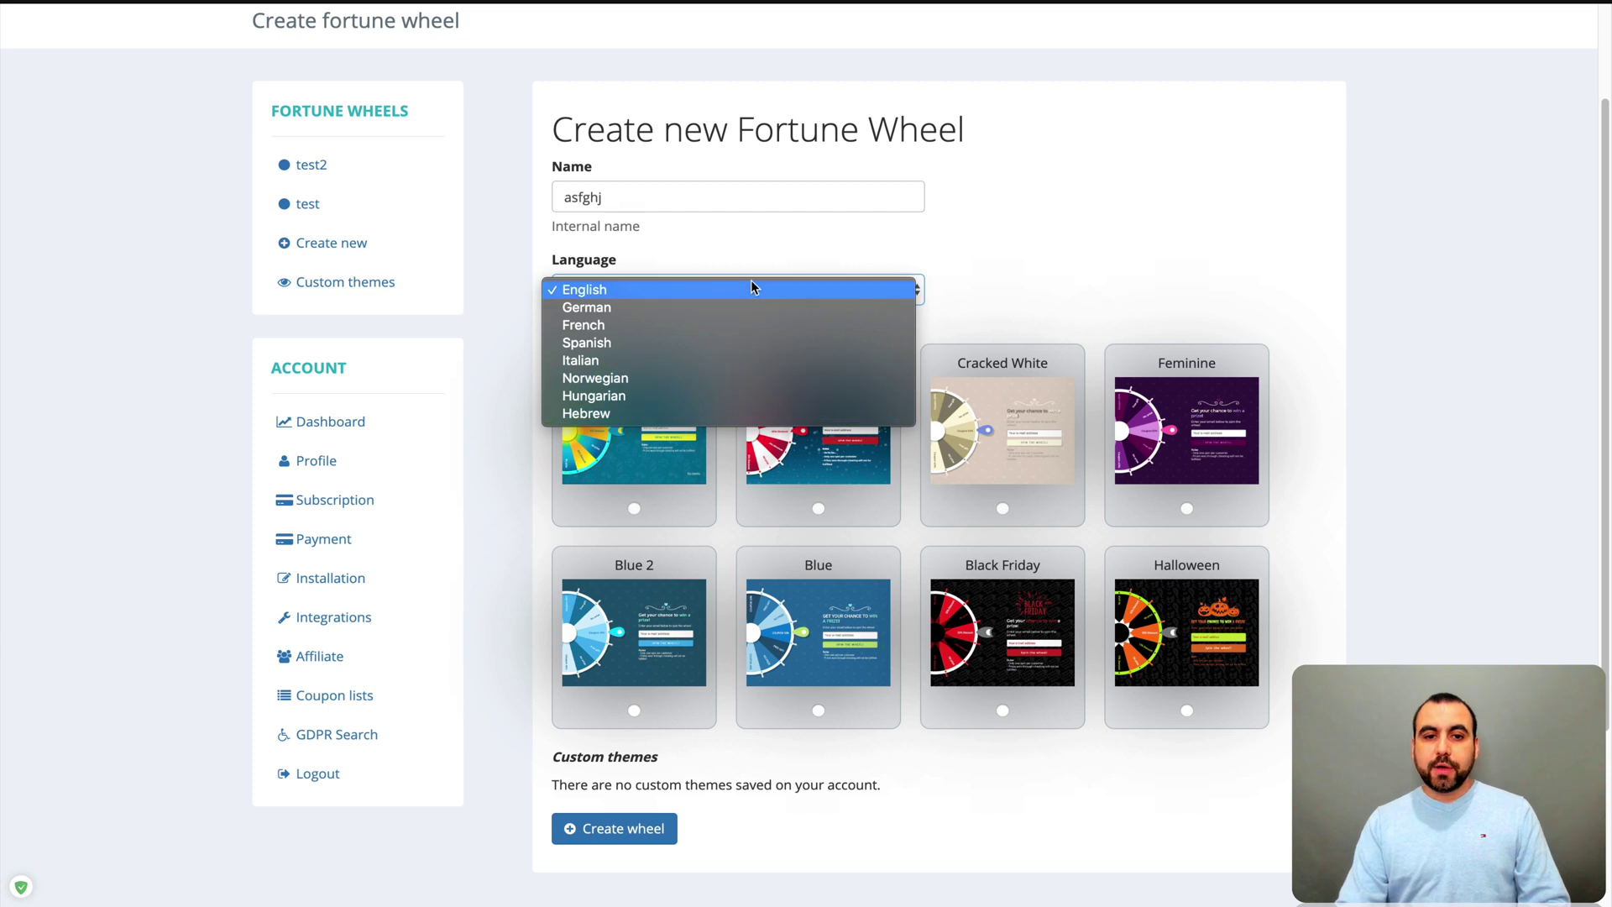
click(1070, 289)
scroll(1036, 470, down, 1)
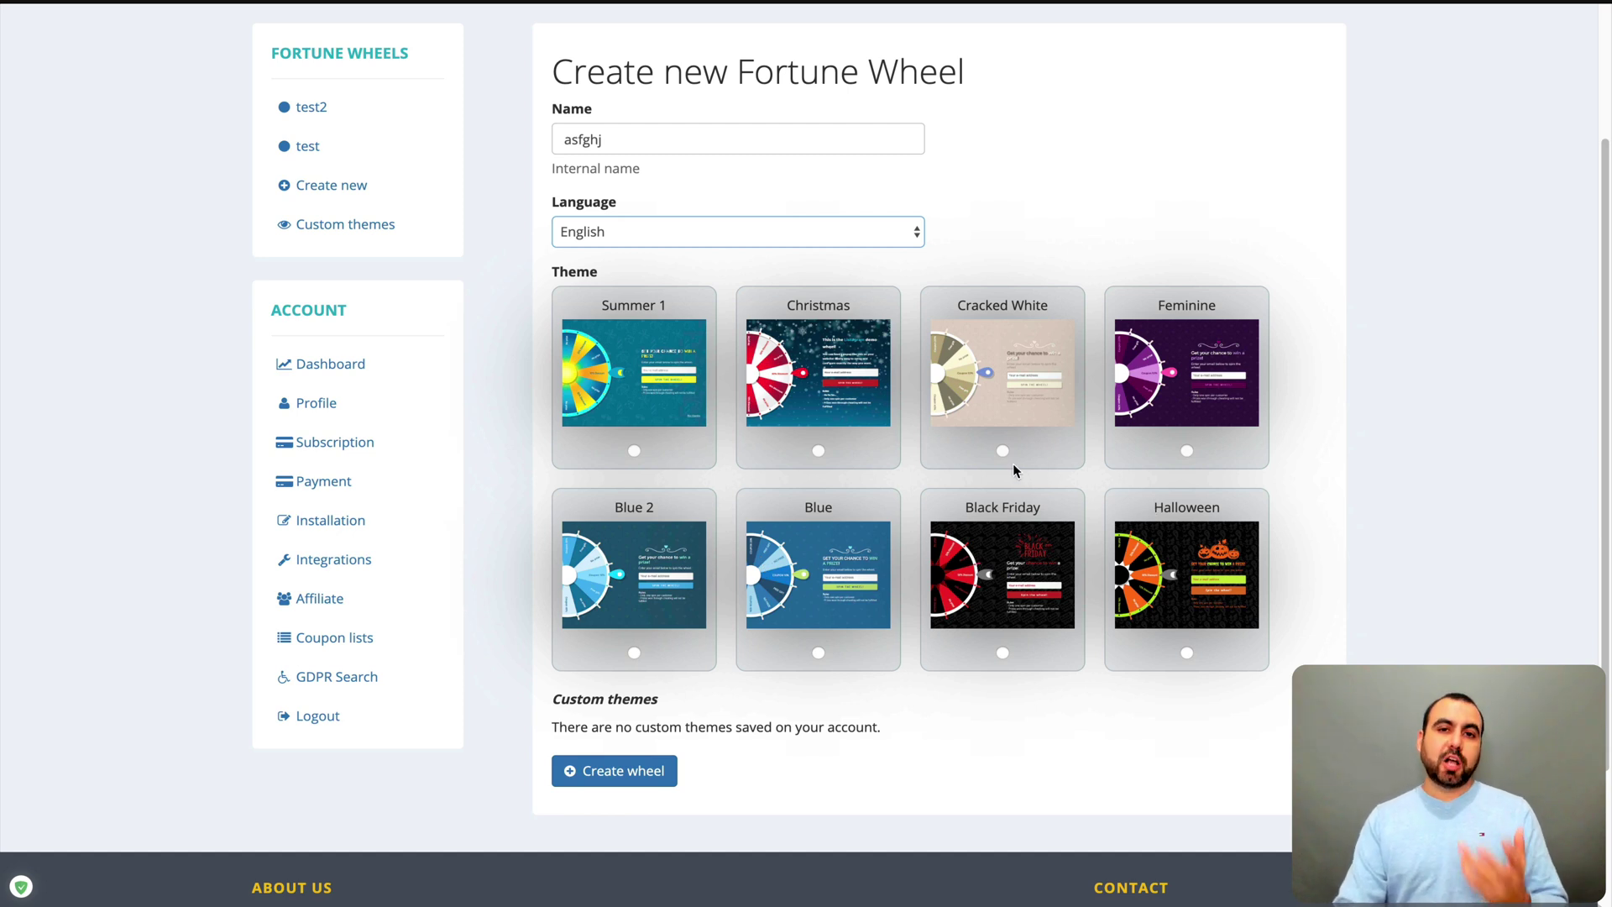
click(817, 451)
click(660, 767)
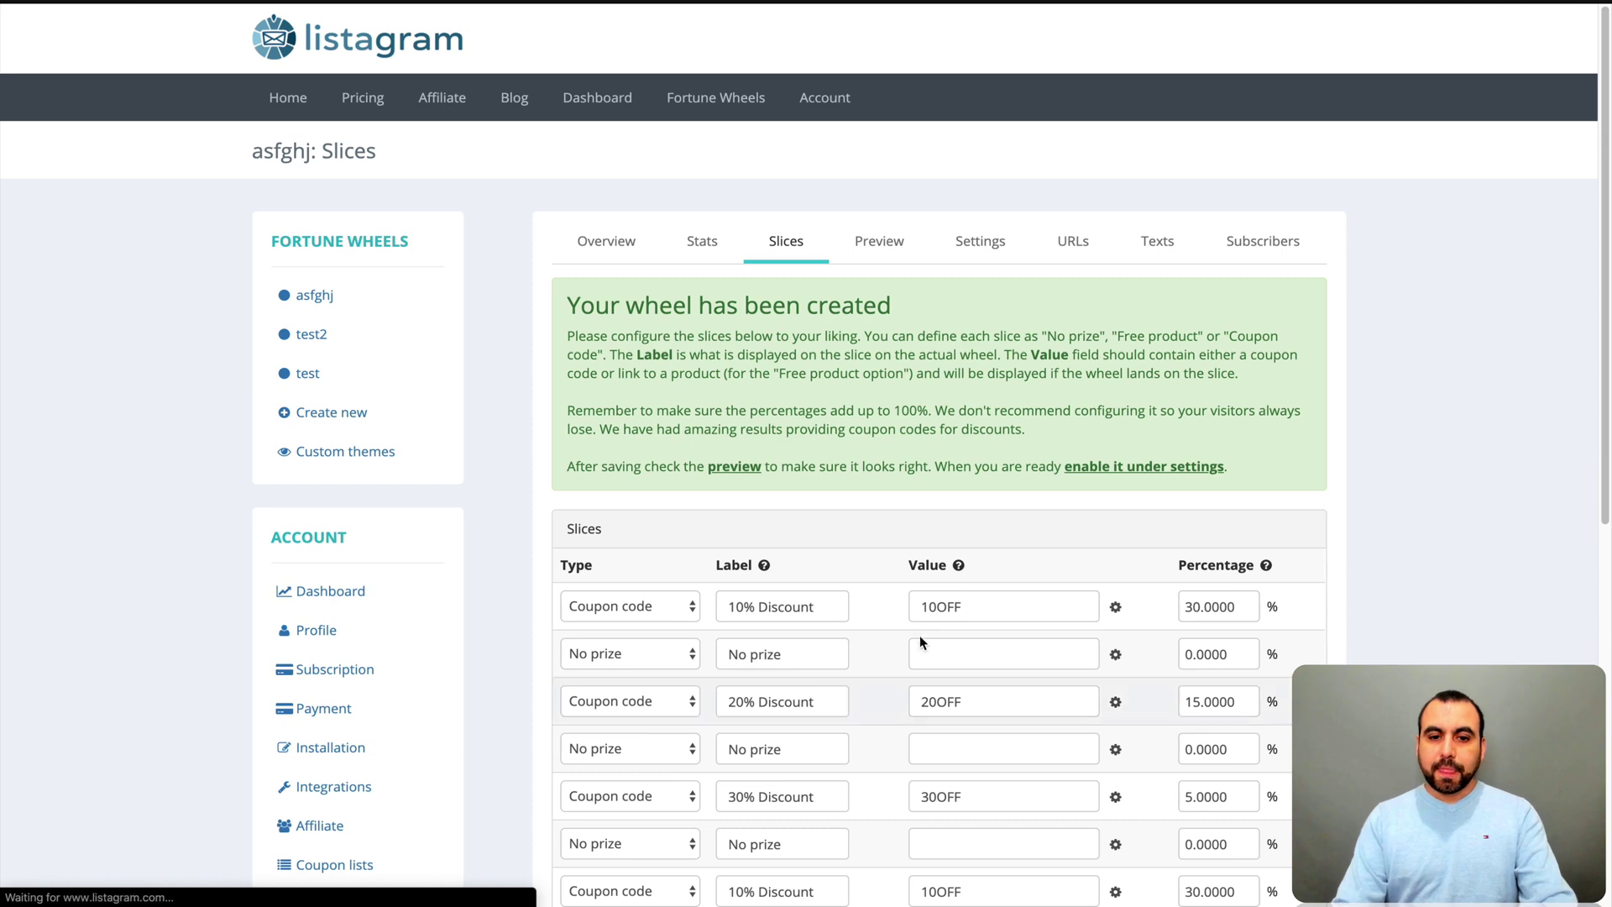
scroll(945, 625, down, 3)
scroll(974, 638, down, 1)
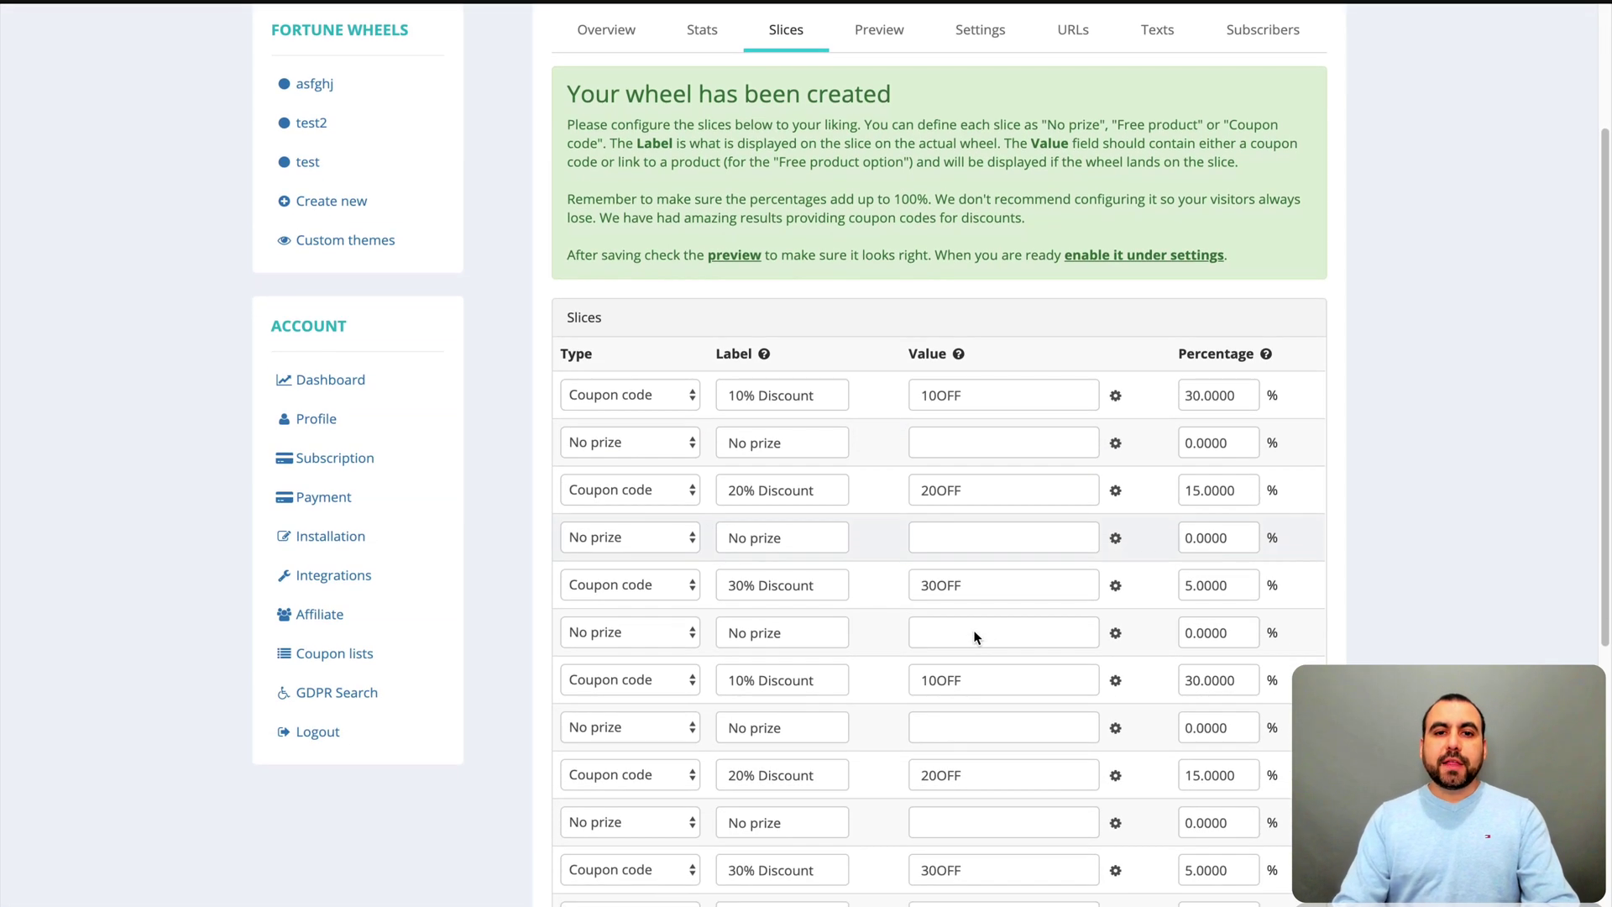
scroll(974, 631, down, 2)
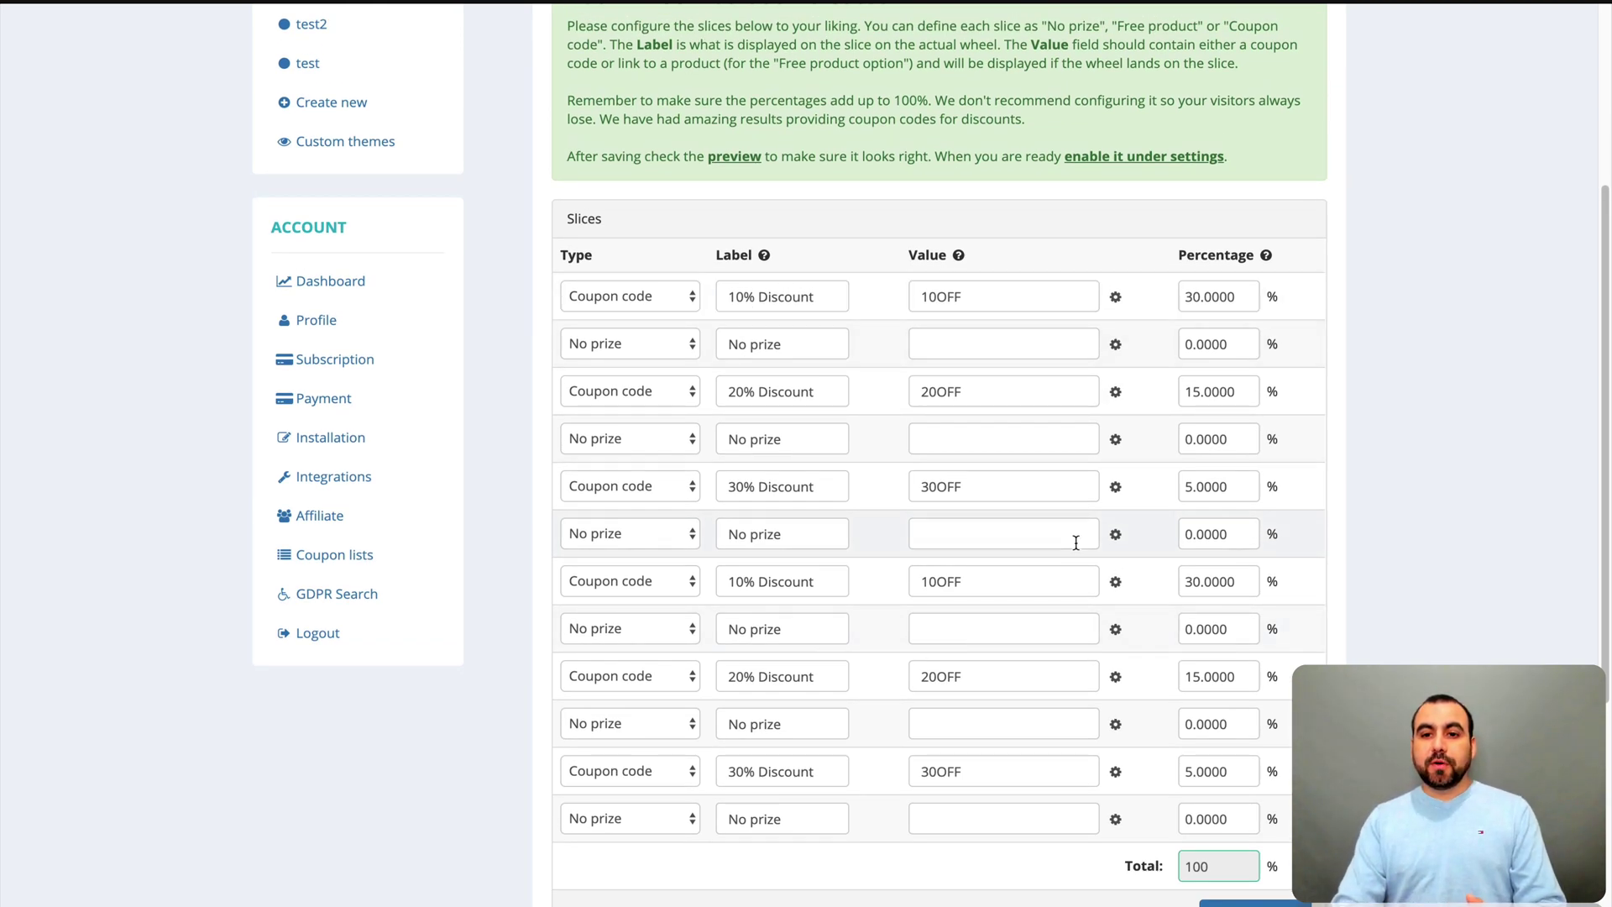
scroll(1075, 543, down, 1)
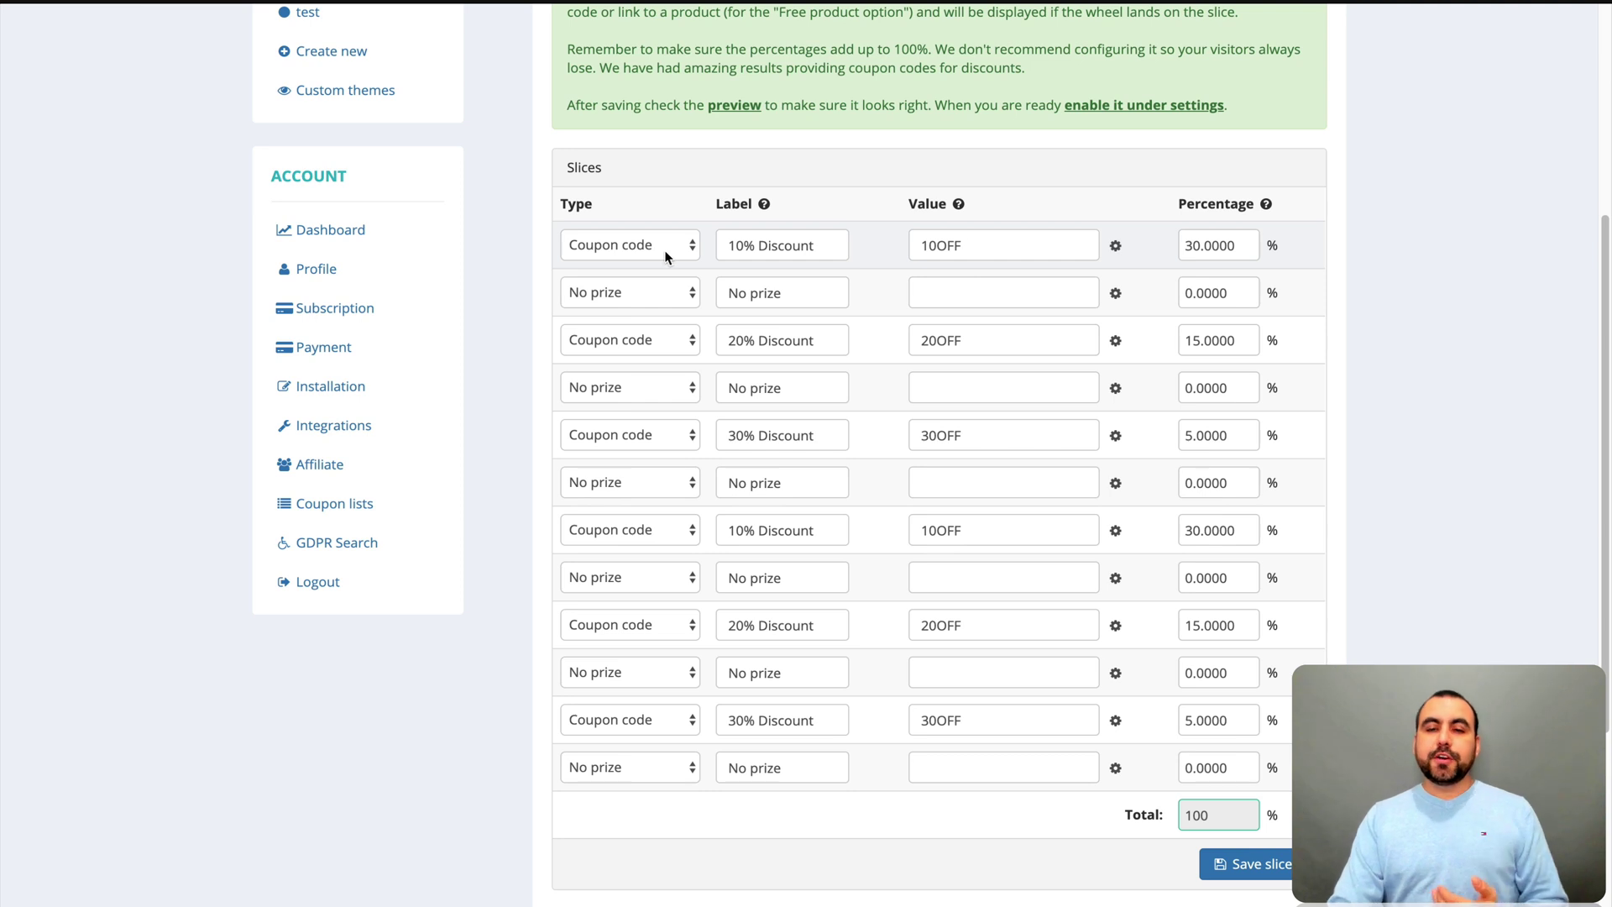
click(1000, 254)
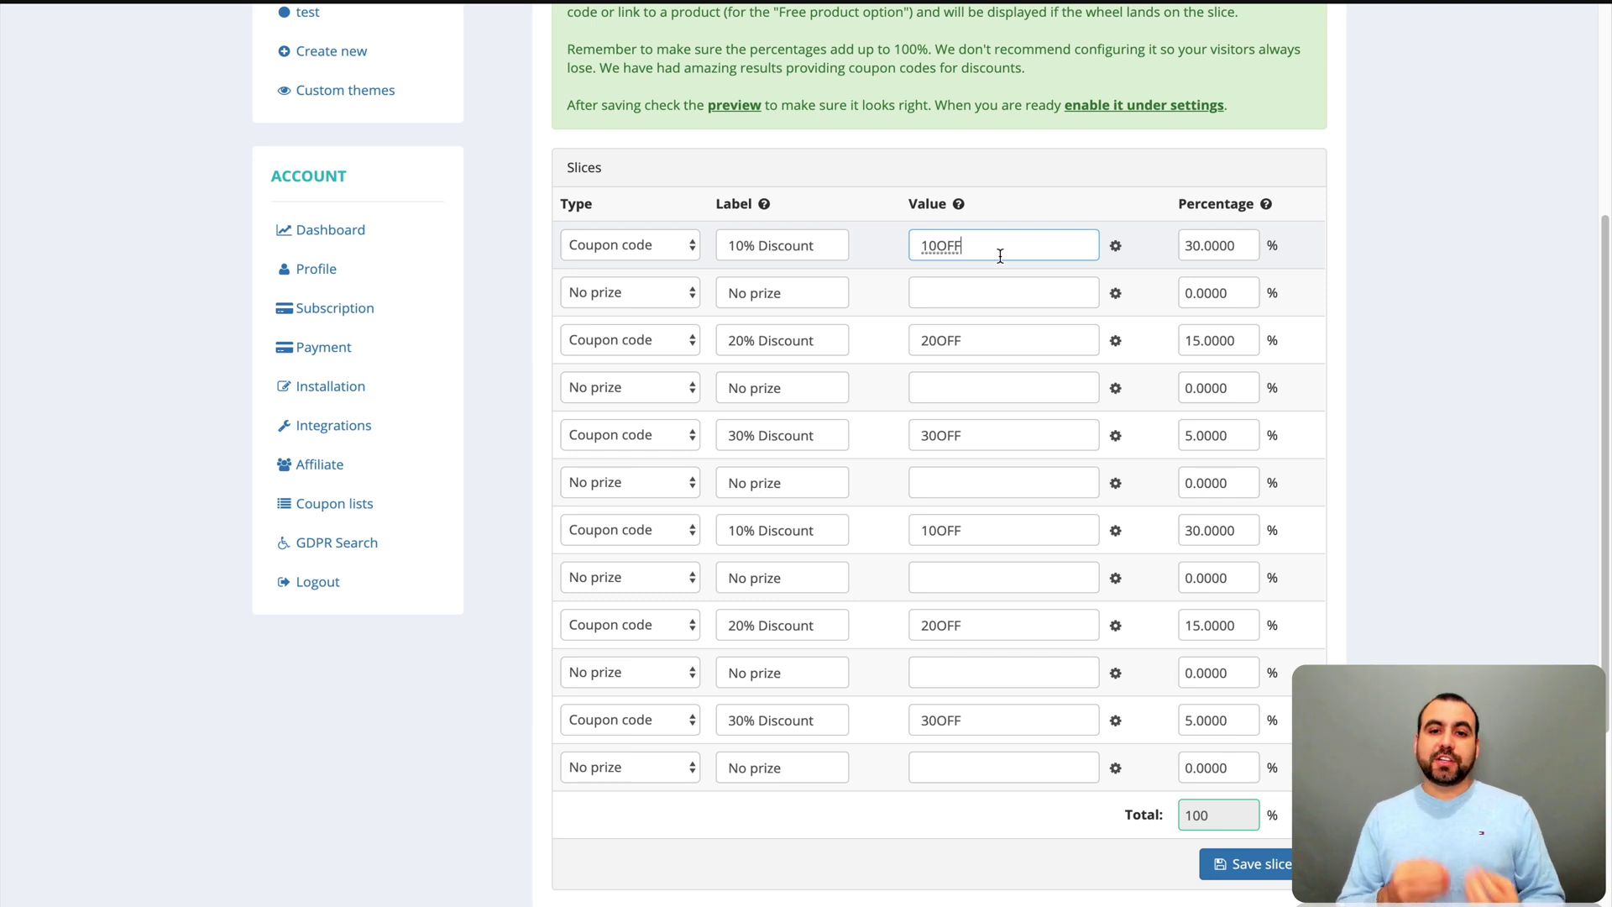
click(618, 247)
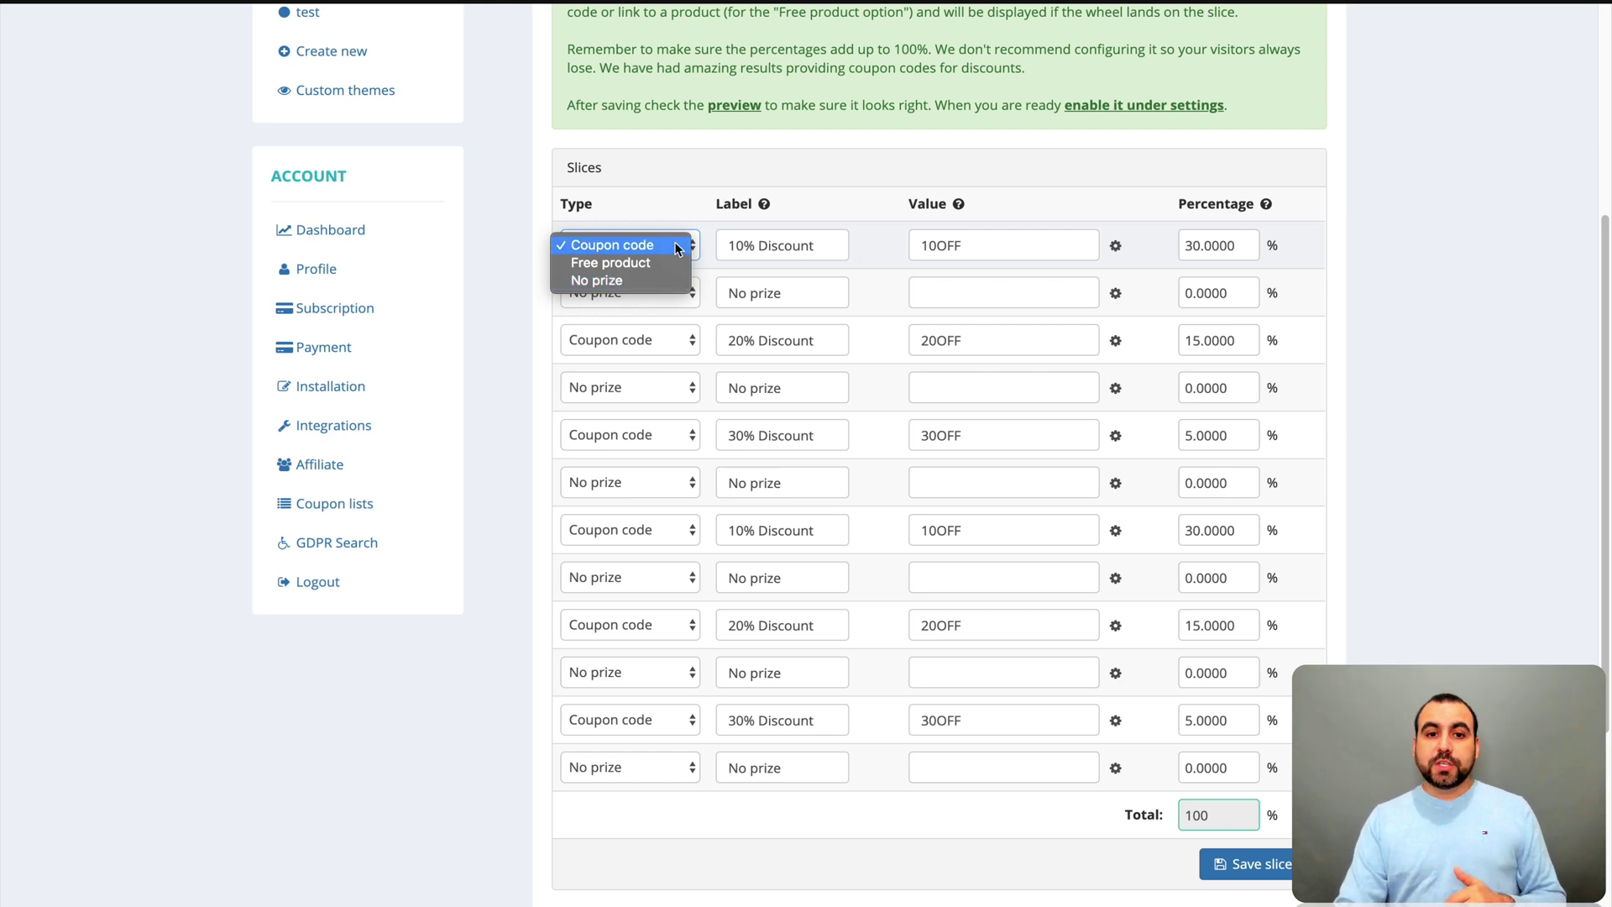
click(749, 245)
drag(726, 245, 828, 245)
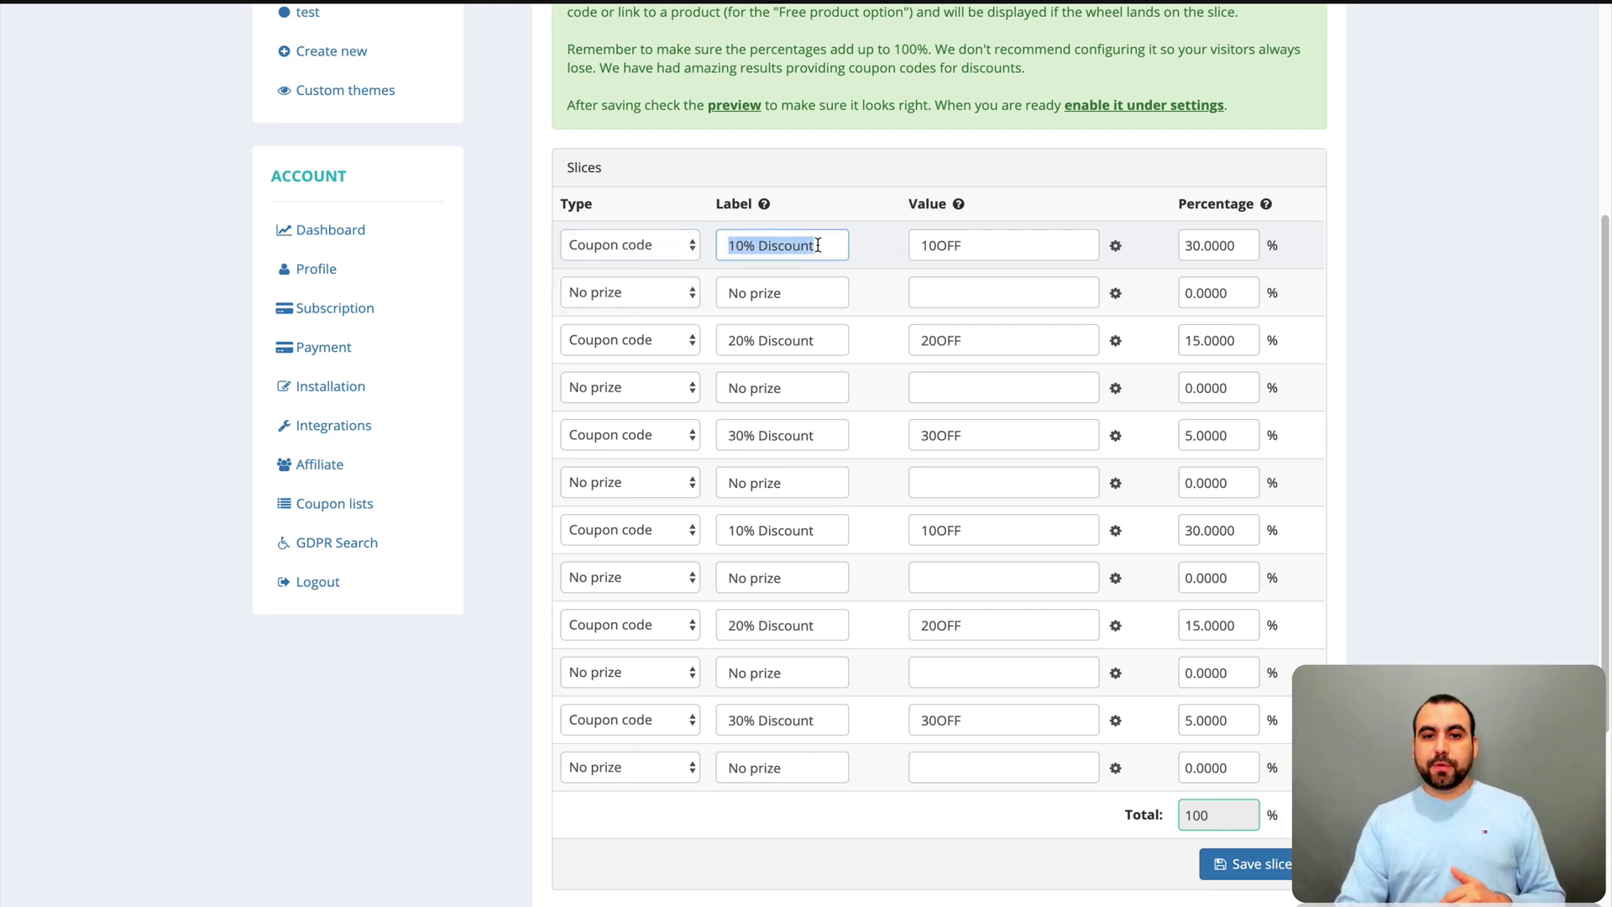
click(785, 246)
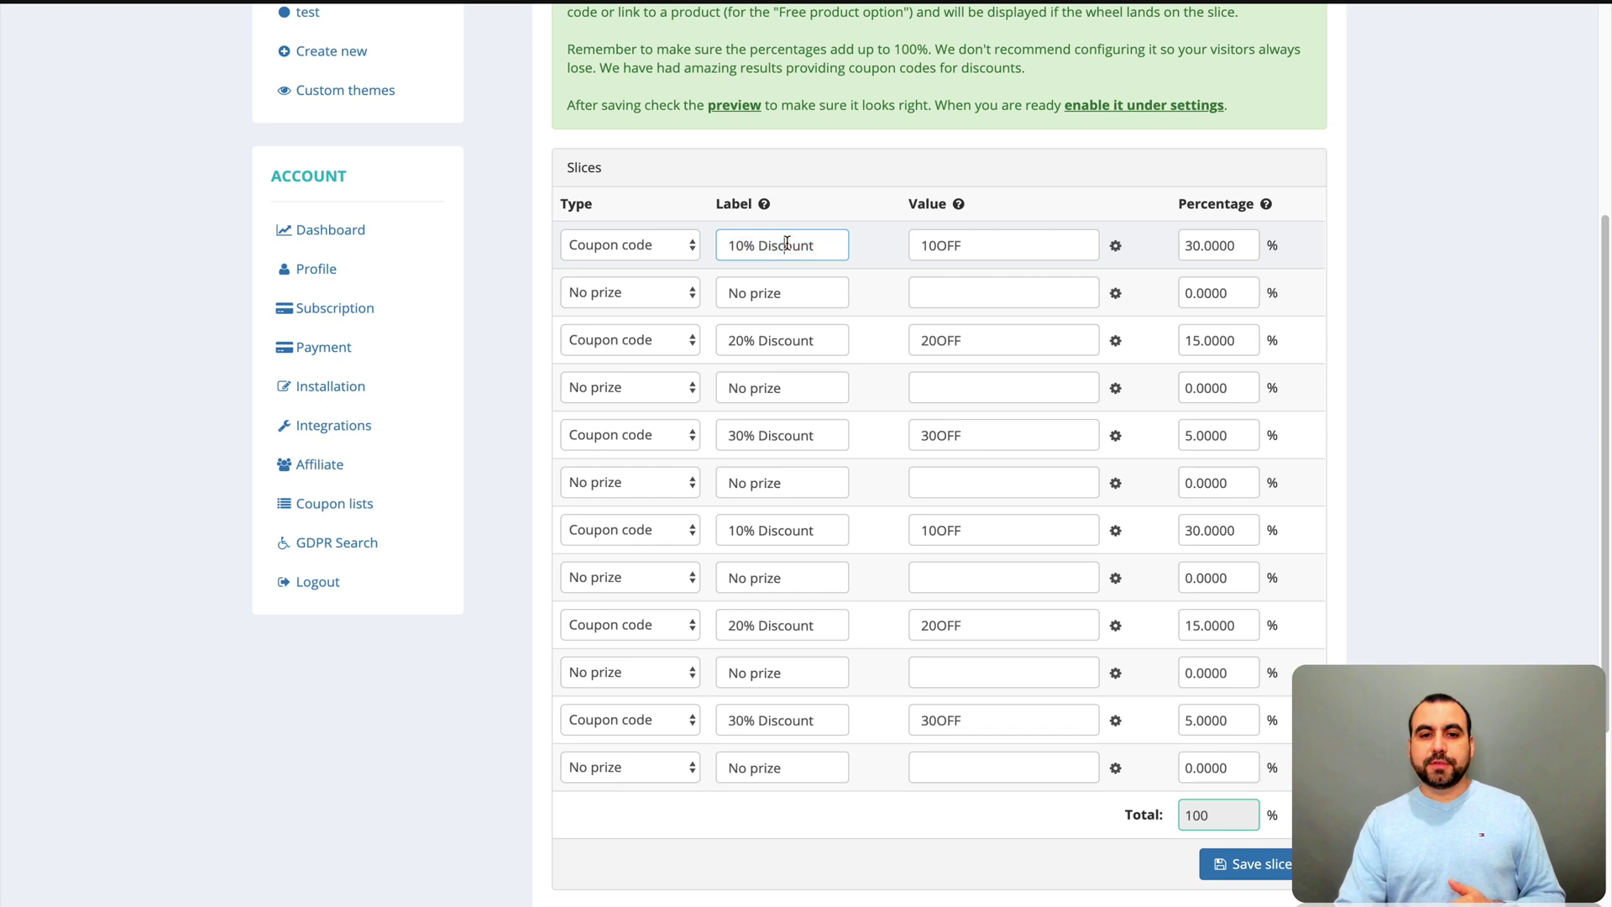
click(1011, 245)
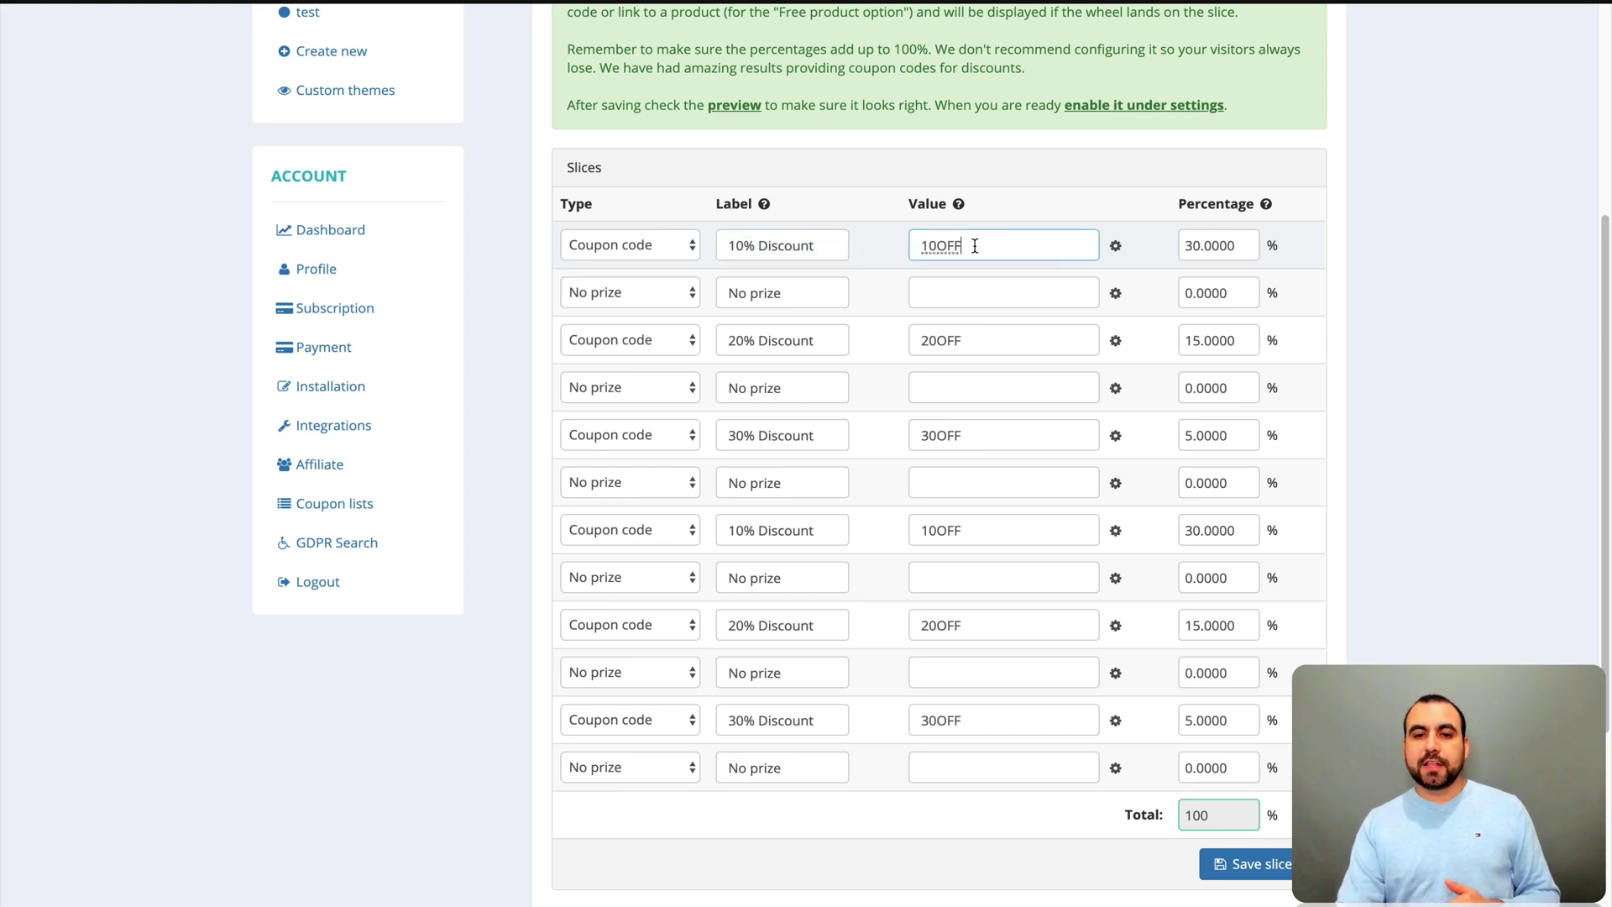
drag(957, 246, 931, 243)
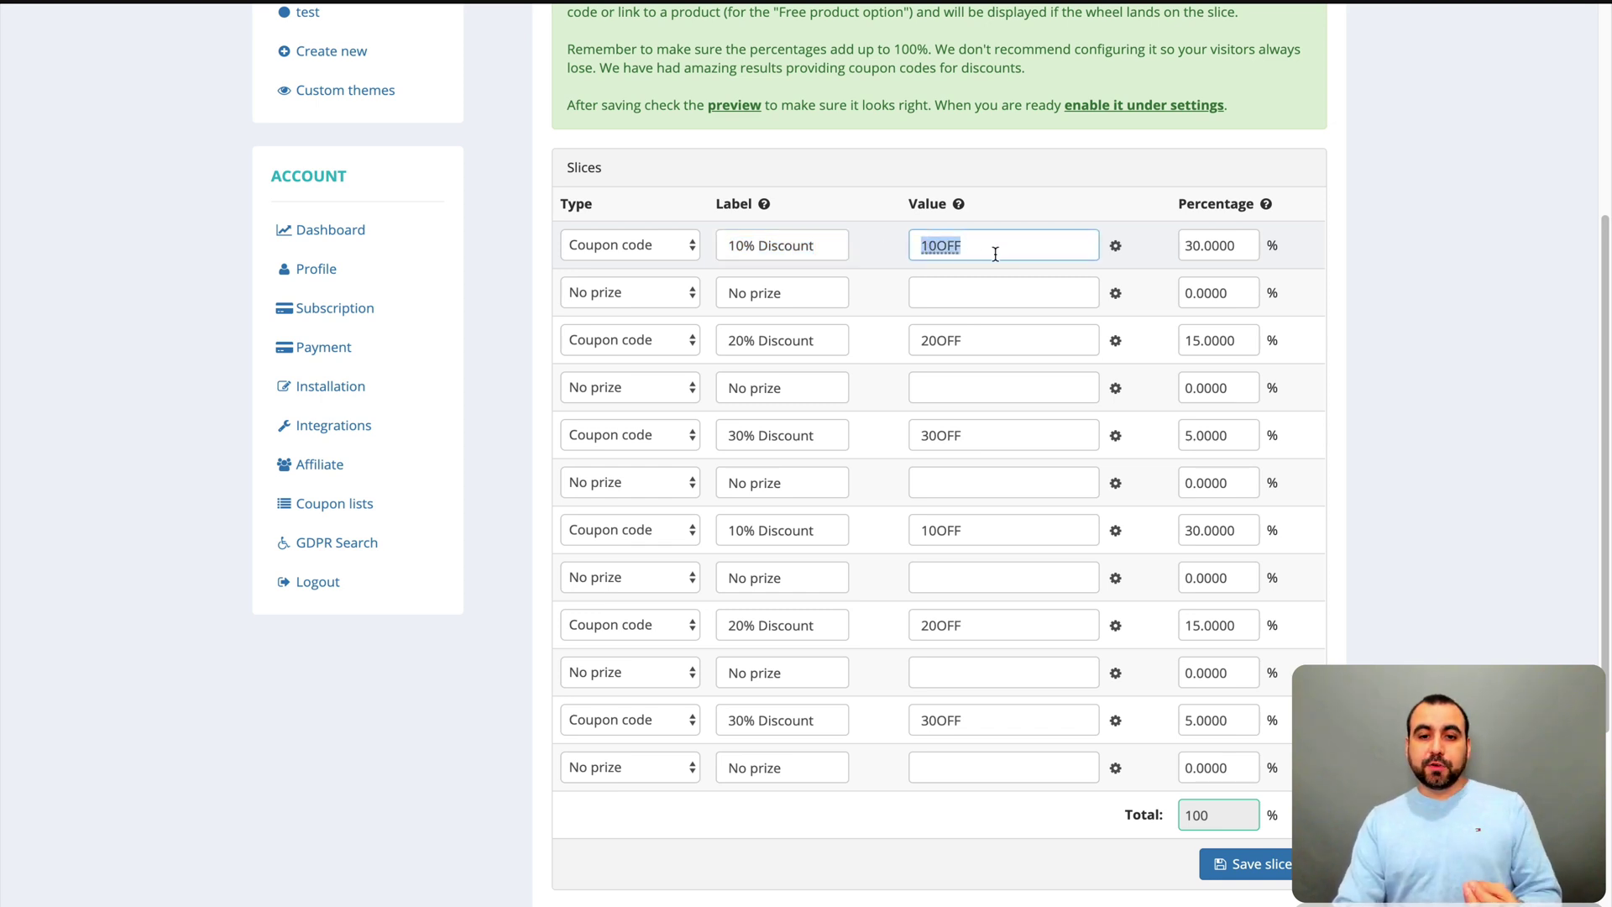
click(926, 340)
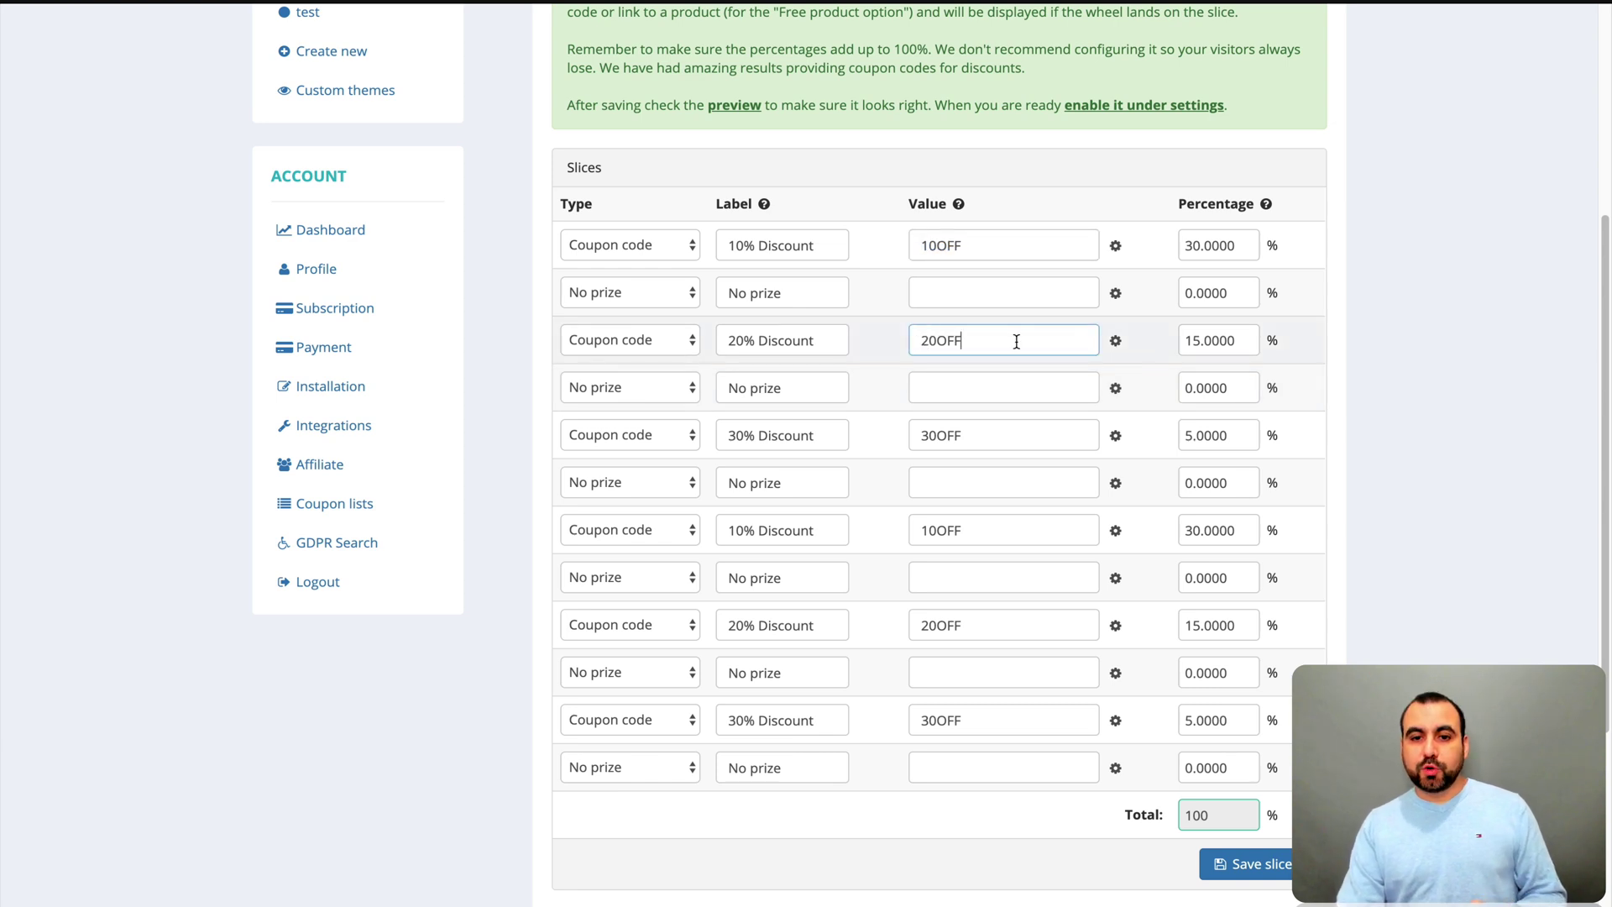
double_click(929, 340)
click(986, 340)
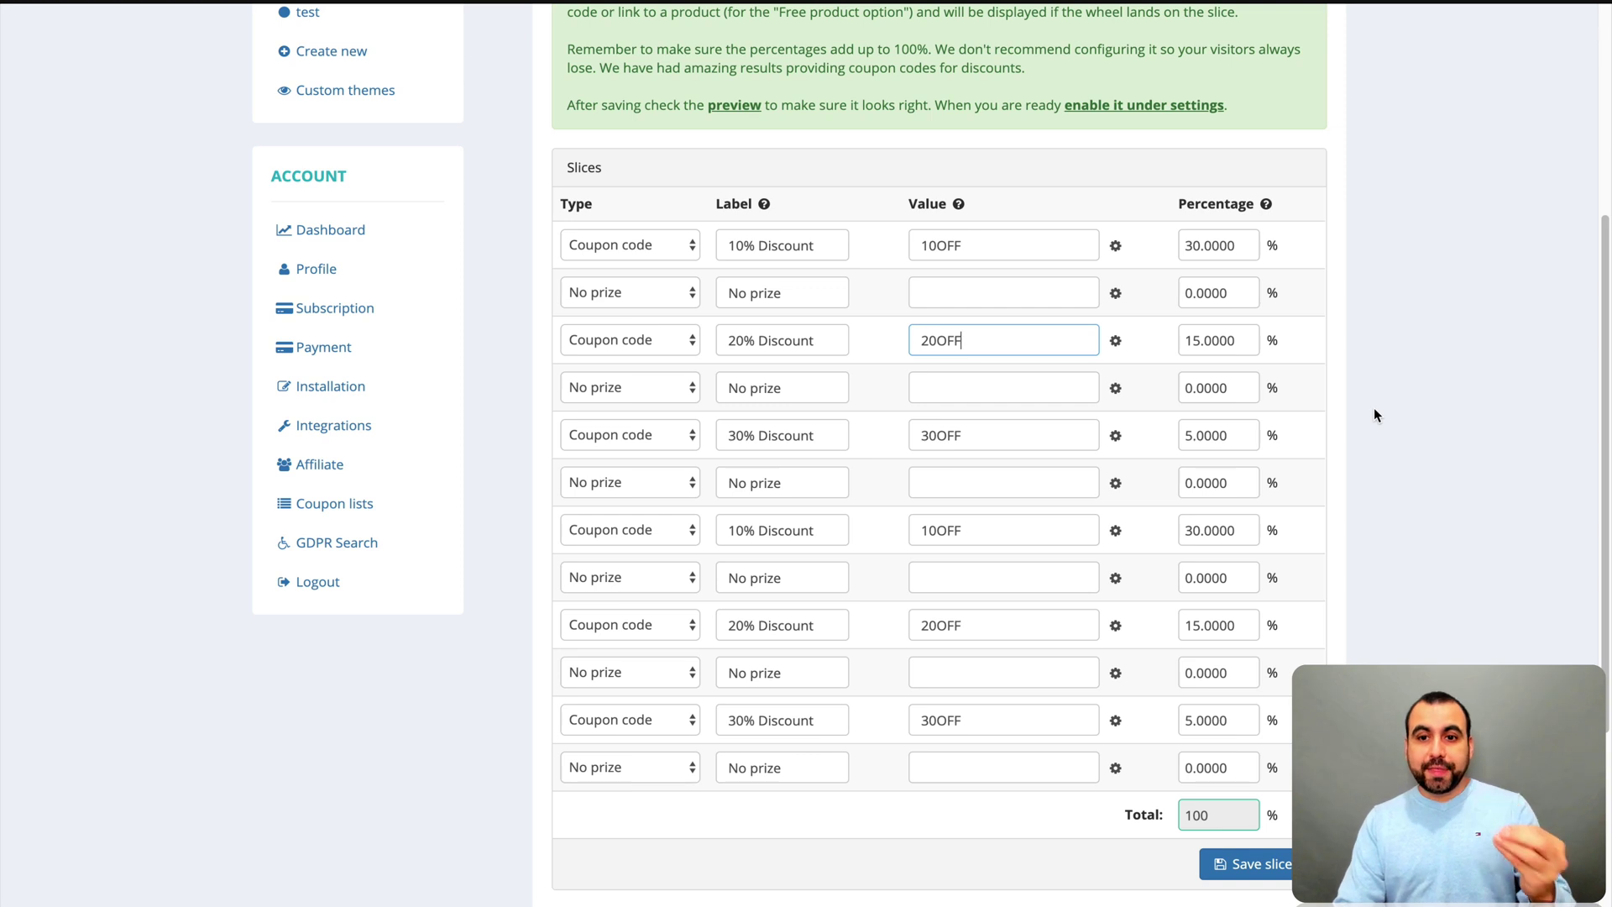
click(1231, 386)
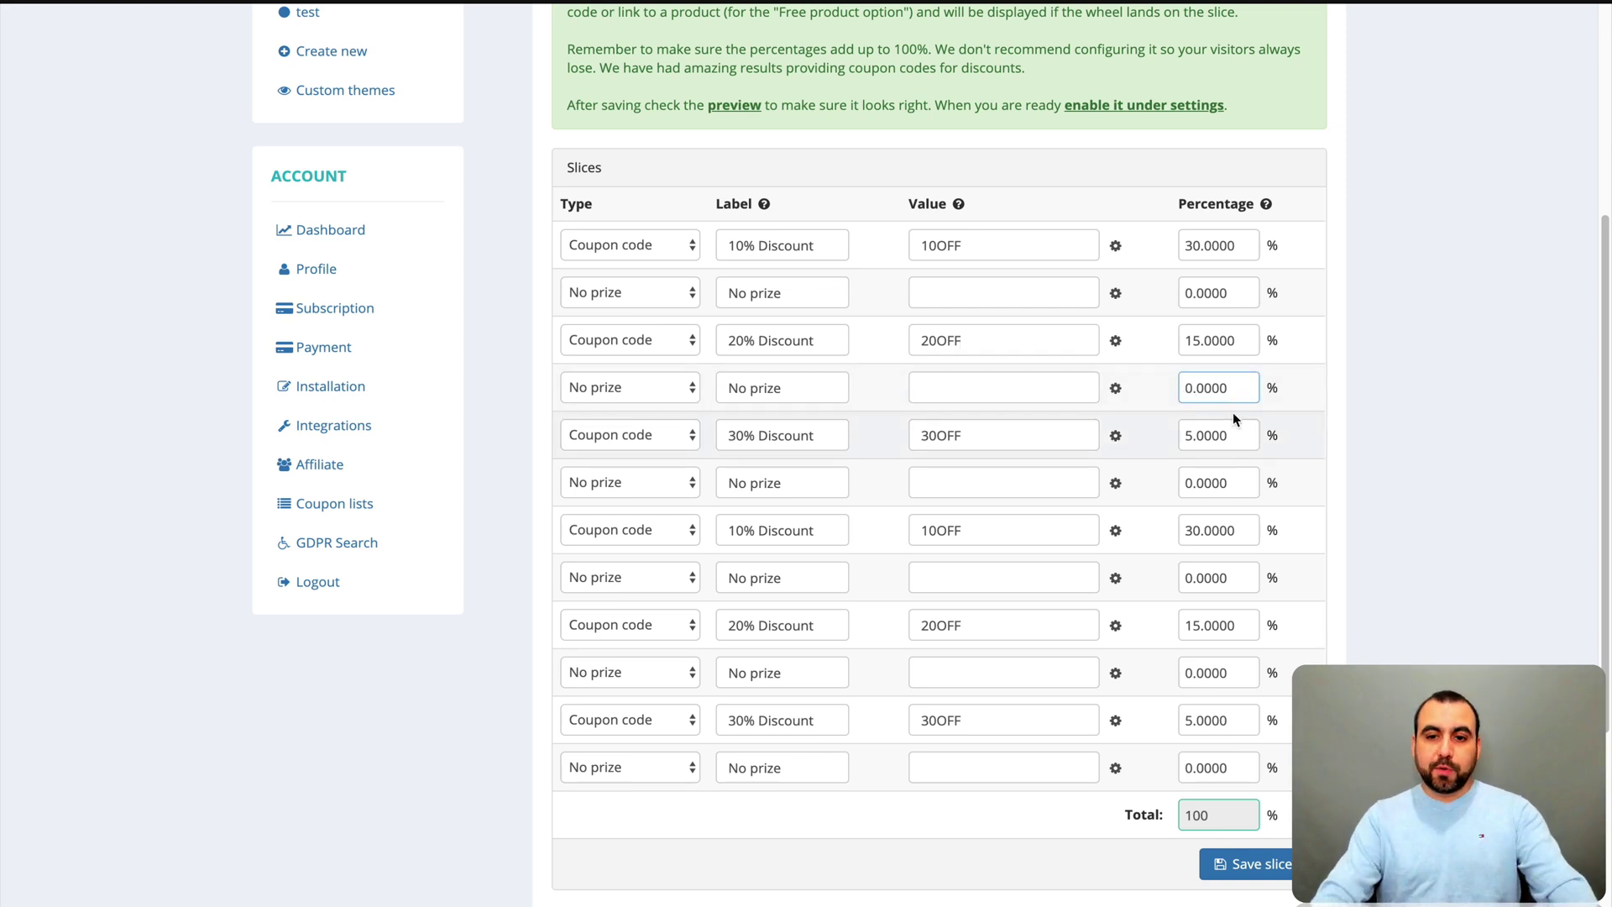
text(1)
click(1330, 434)
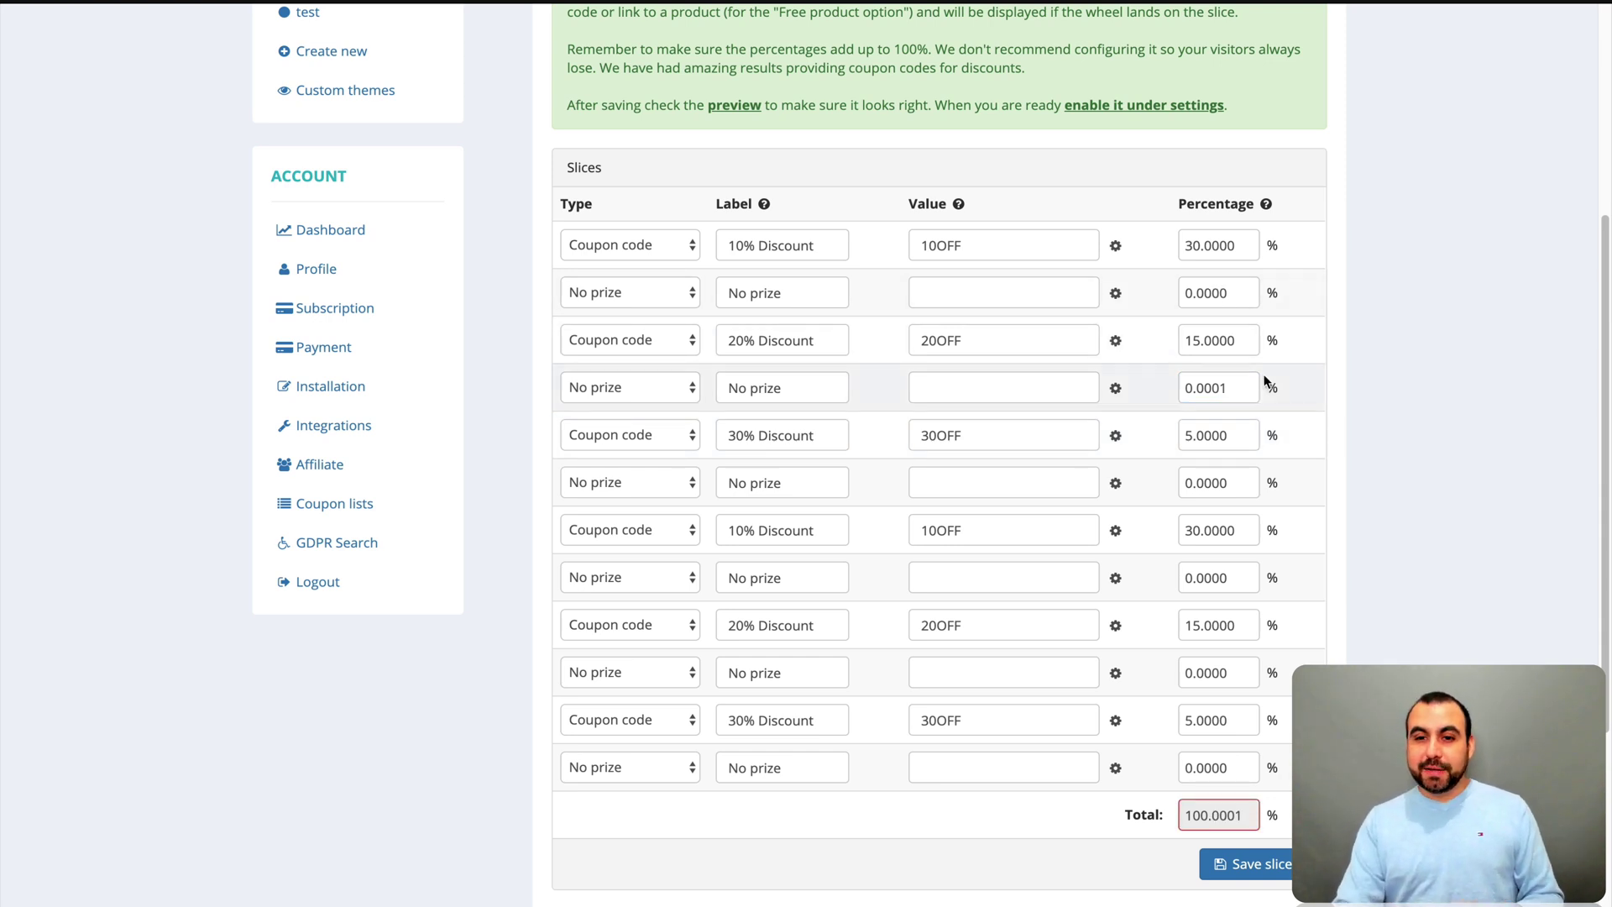
click(1233, 390)
key(BackSpace)
text(0)
click(1346, 425)
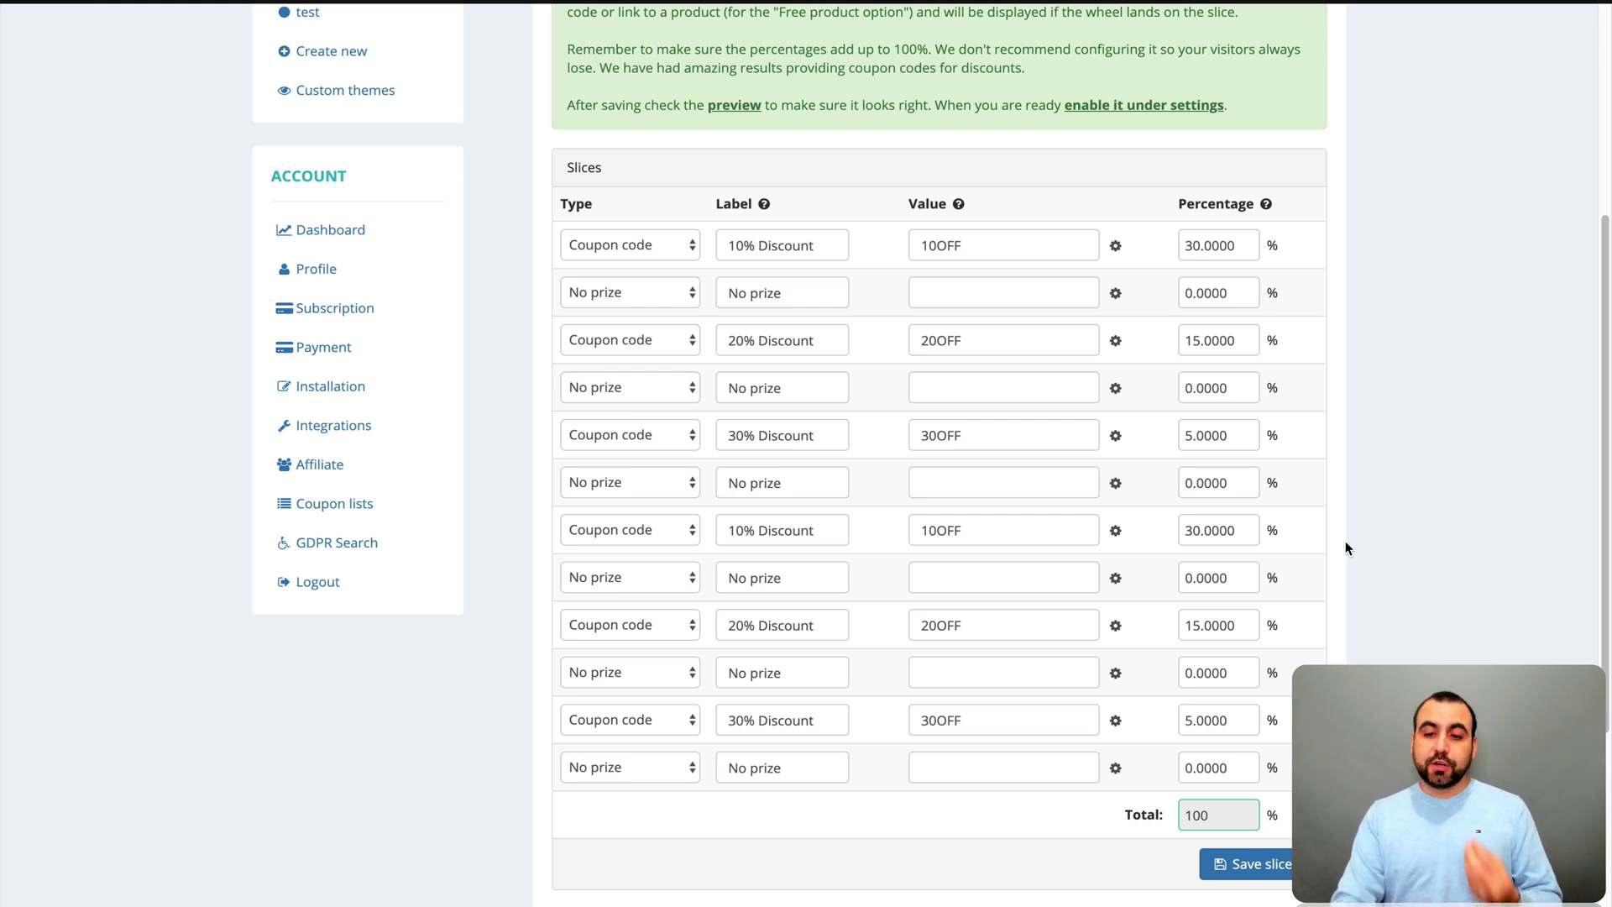
scroll(1346, 542, up, 1)
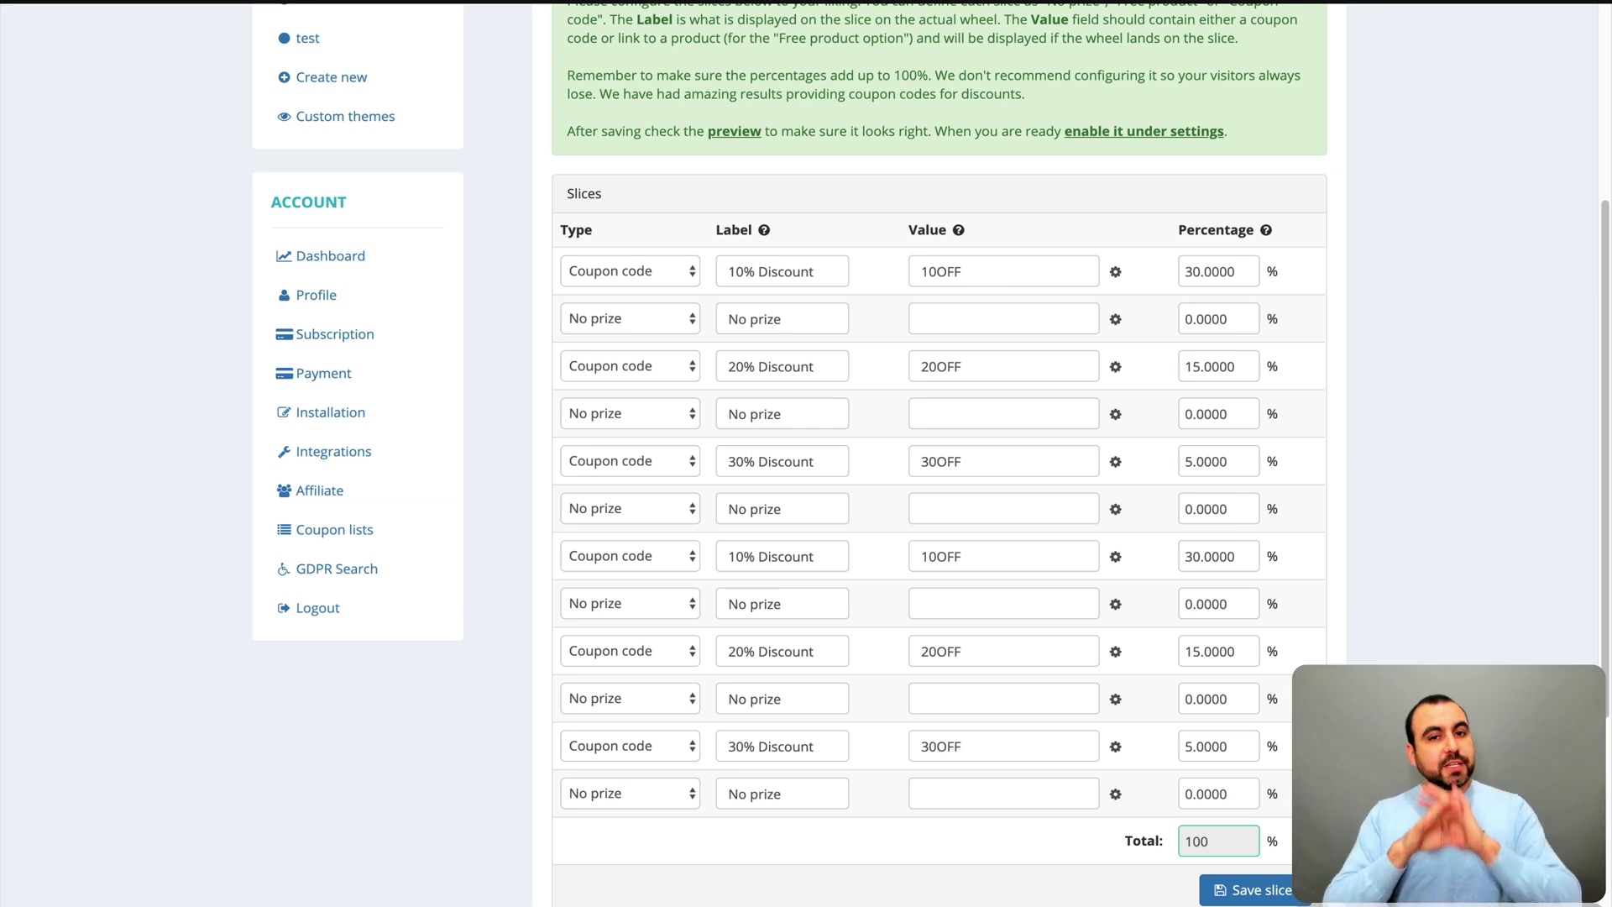
scroll(939, 504, up, 4)
scroll(938, 504, down, 1)
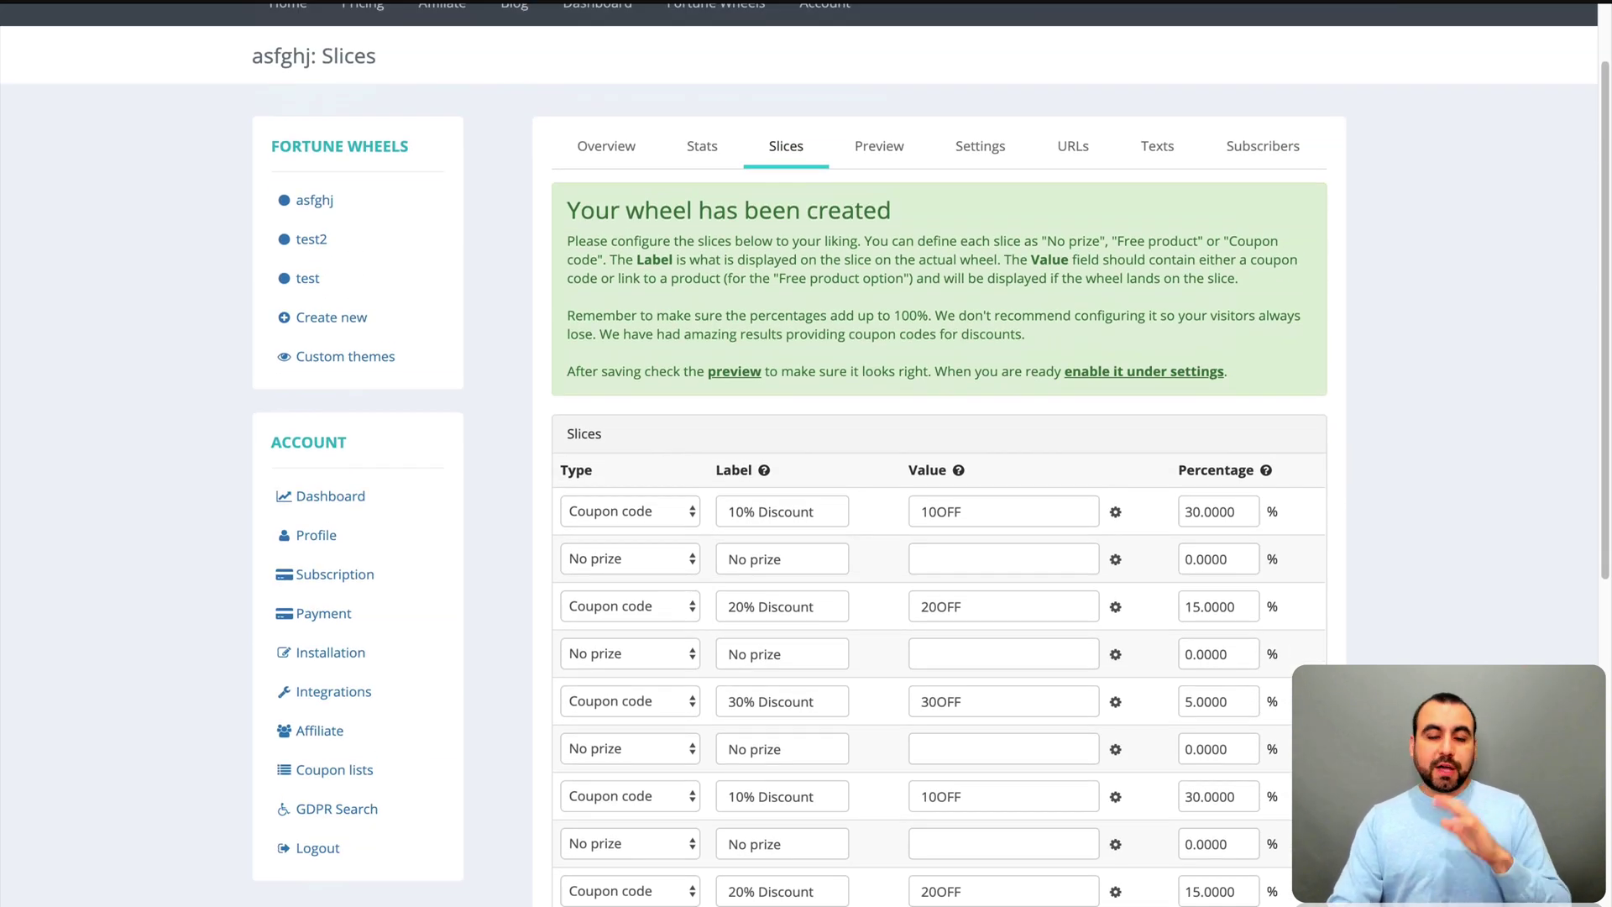
- View the asfghj Christmas wheel popup in the Preview tab
click(895, 149)
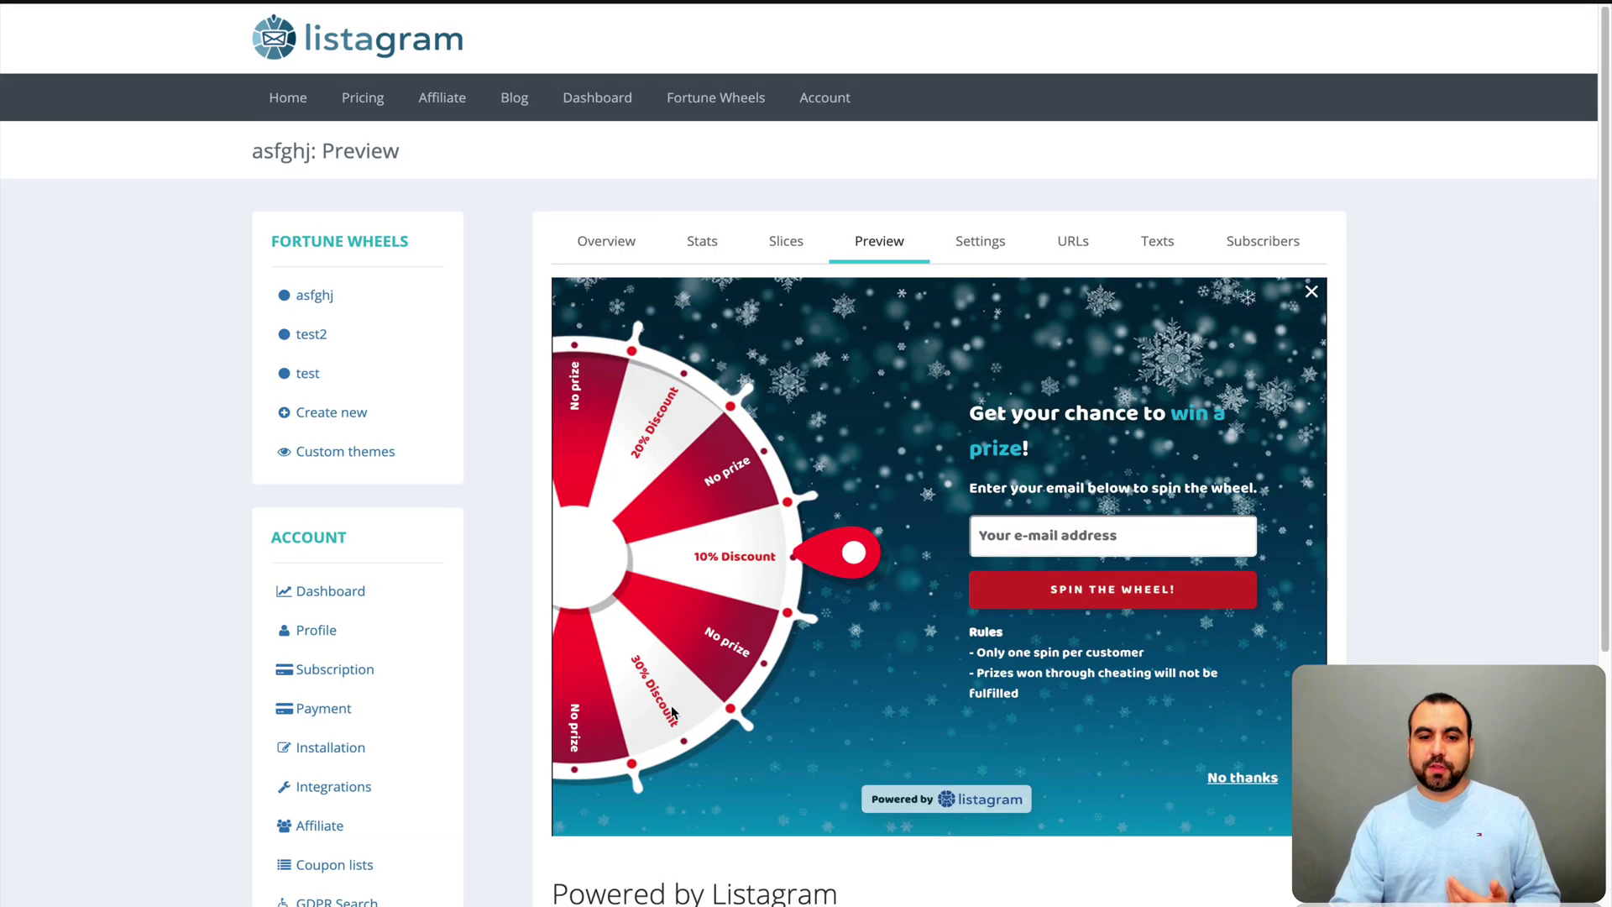
scroll(1038, 701, down, 3)
scroll(953, 813, up, 3)
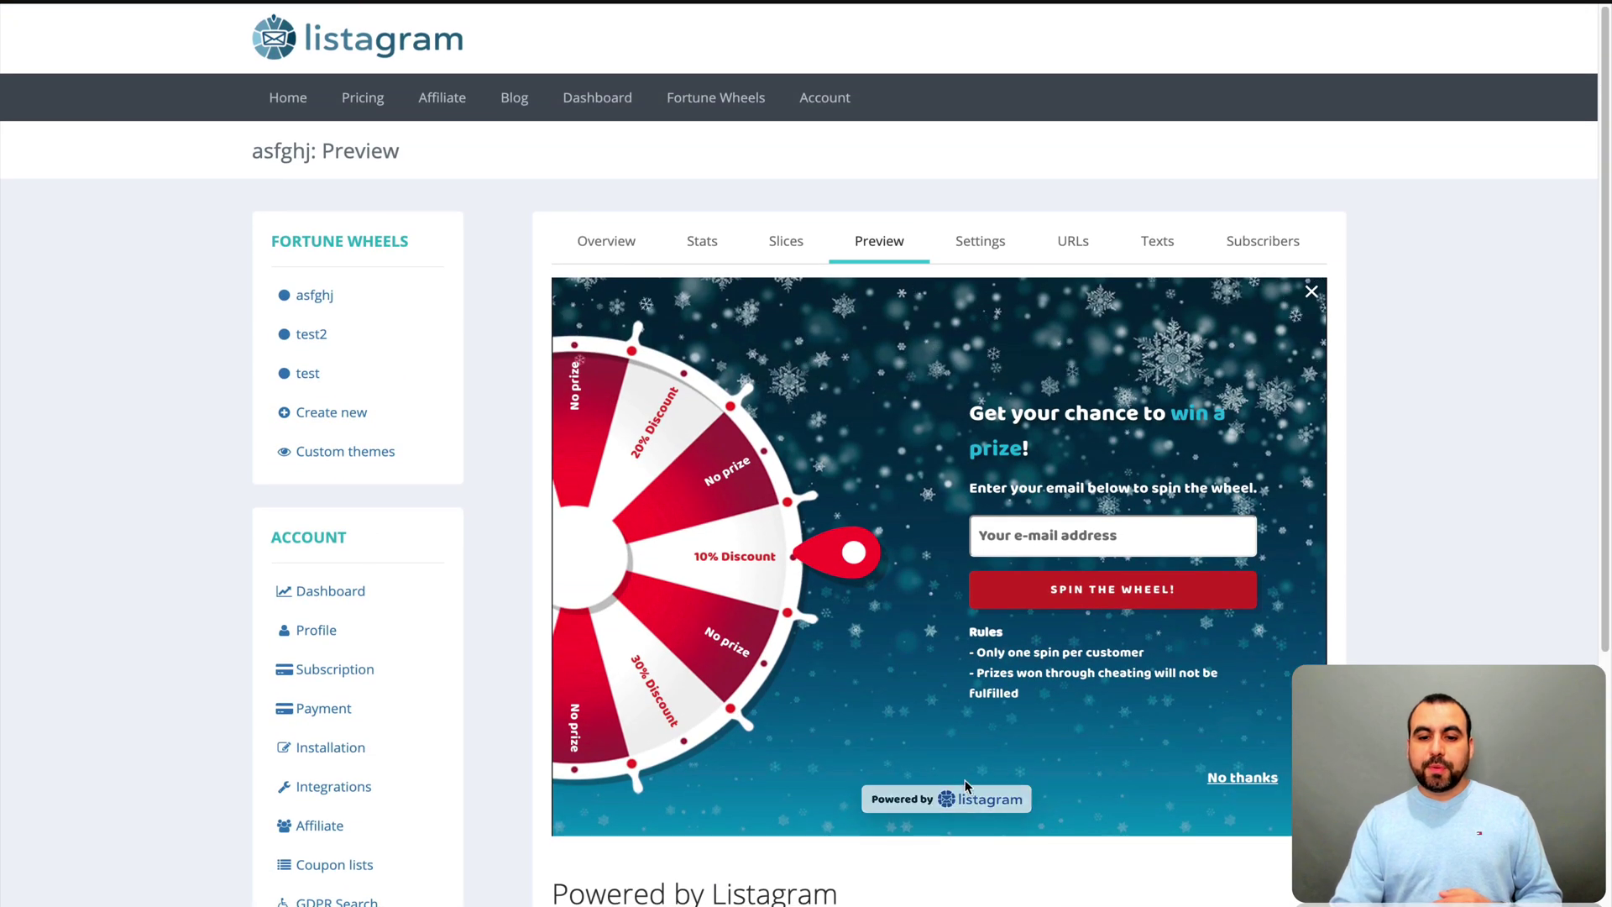
click(988, 242)
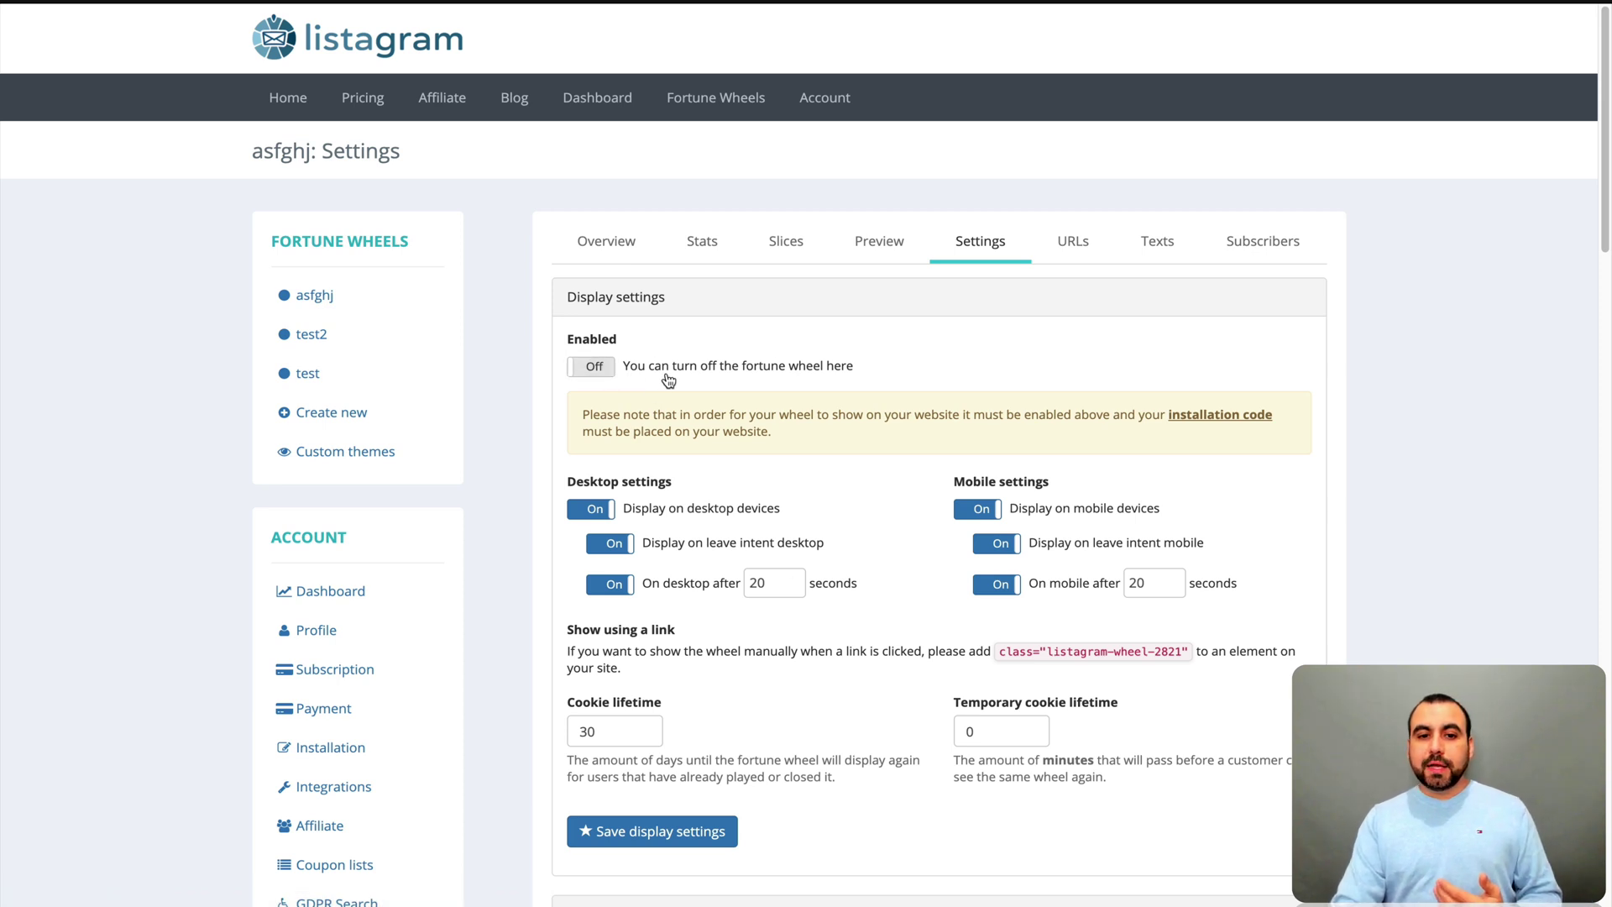
- Highlight the Desktop settings heading in the wheel's Display settings
scroll(571, 365, down, 2)
drag(571, 359, 784, 363)
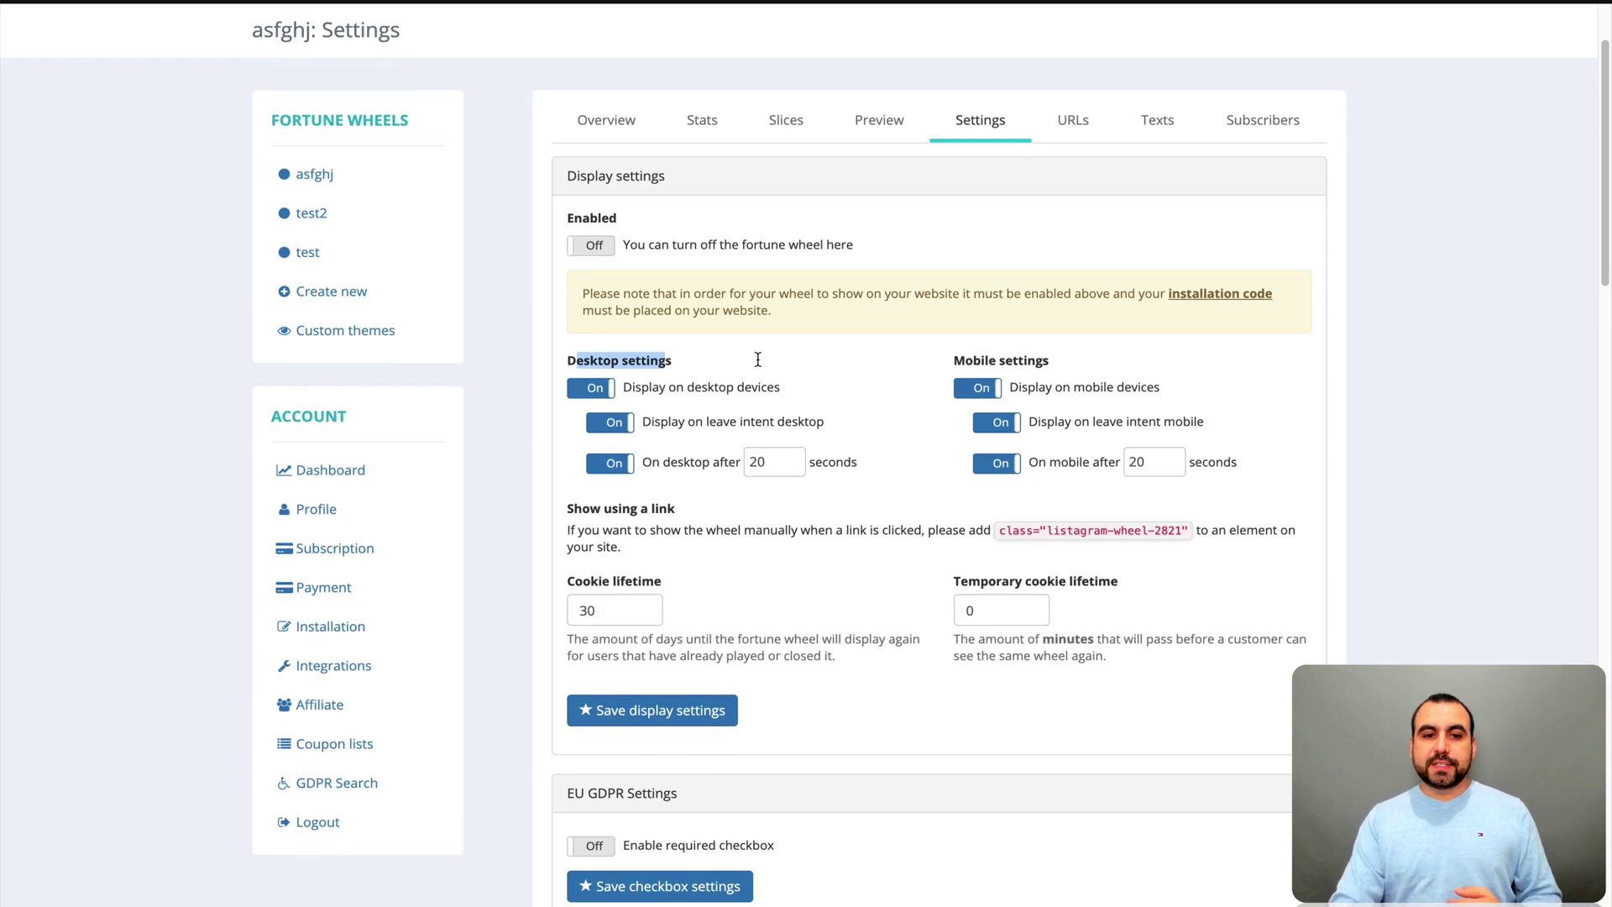
click(792, 364)
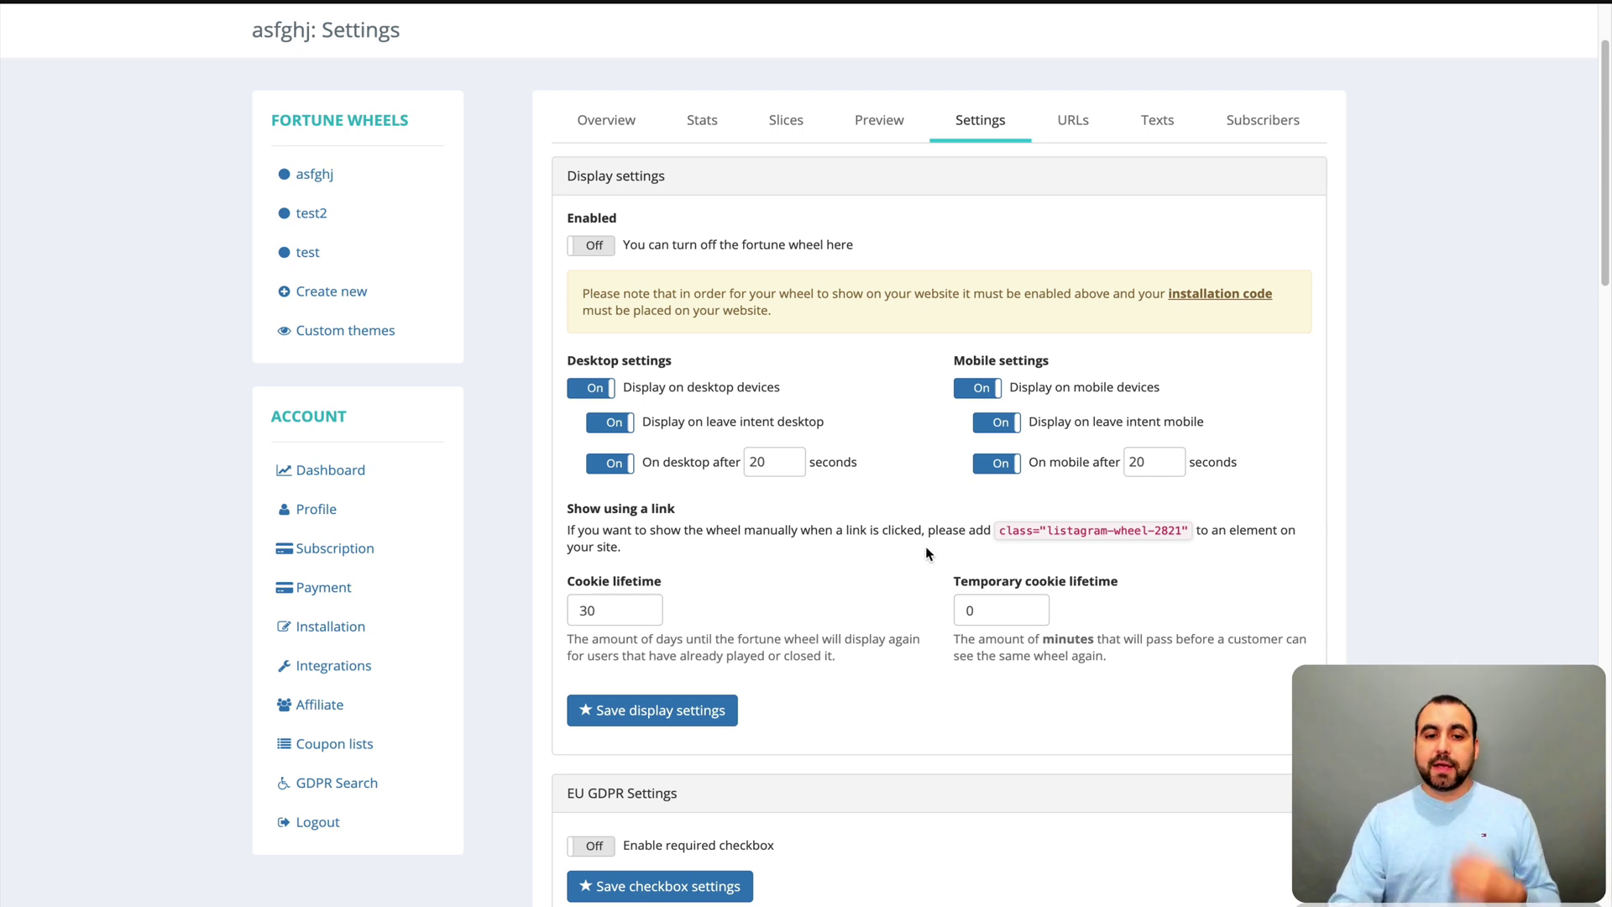
- Inspect the 30-day Cookie lifetime and the temporary cookie lifetime fields
scroll(926, 546, down, 1)
drag(576, 529, 608, 525)
click(605, 555)
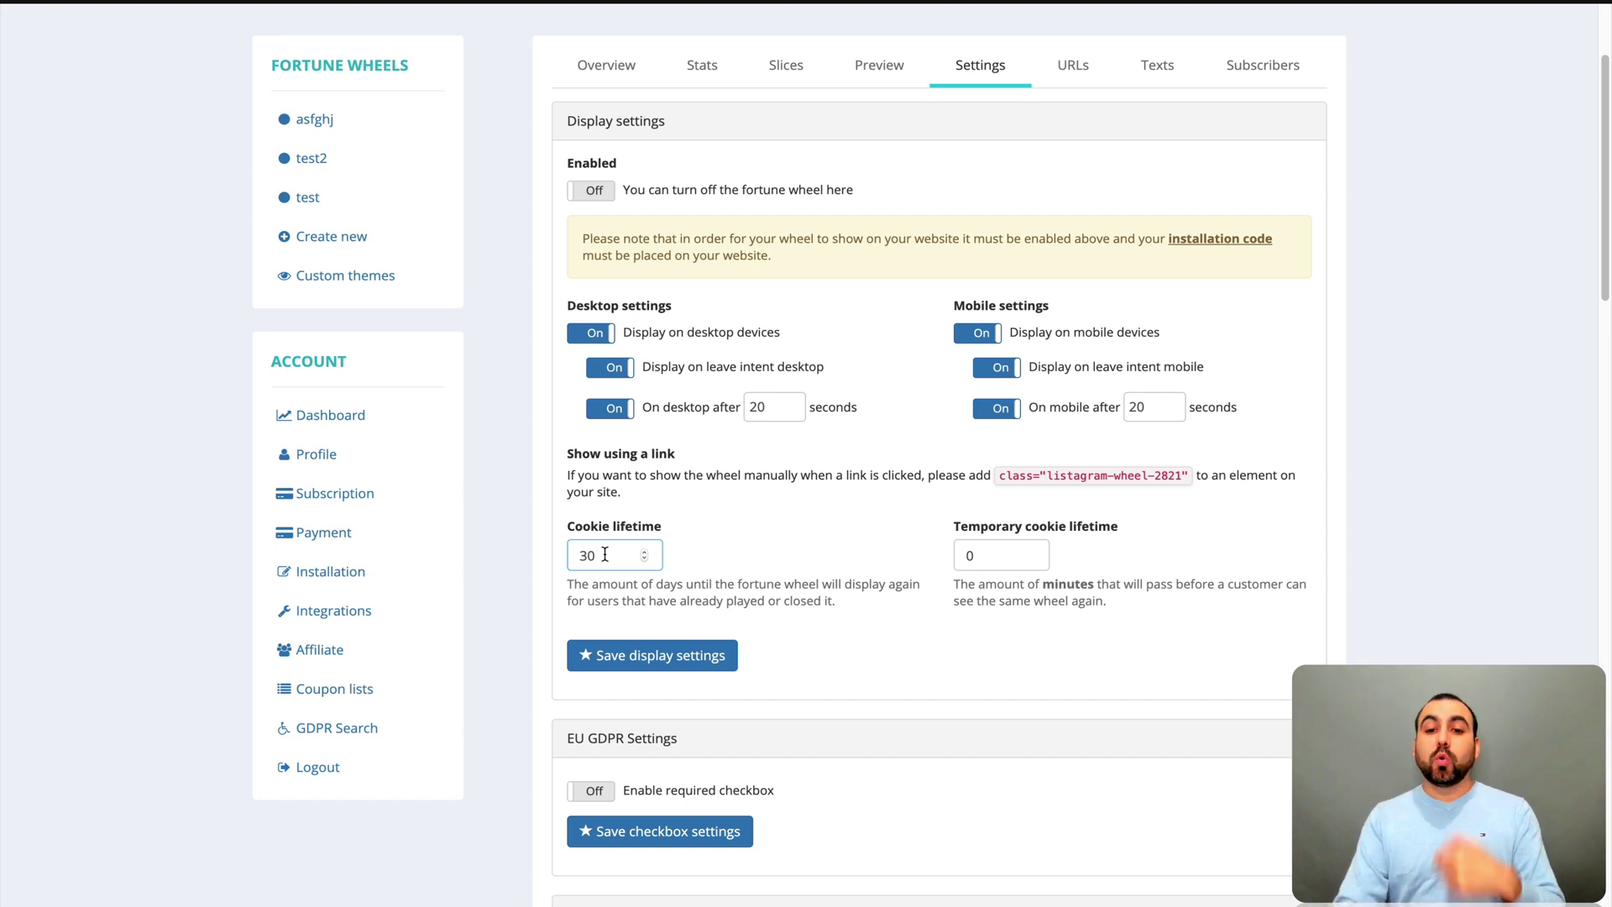
click(966, 527)
drag(969, 526, 1122, 538)
click(1122, 537)
scroll(1121, 544, down, 2)
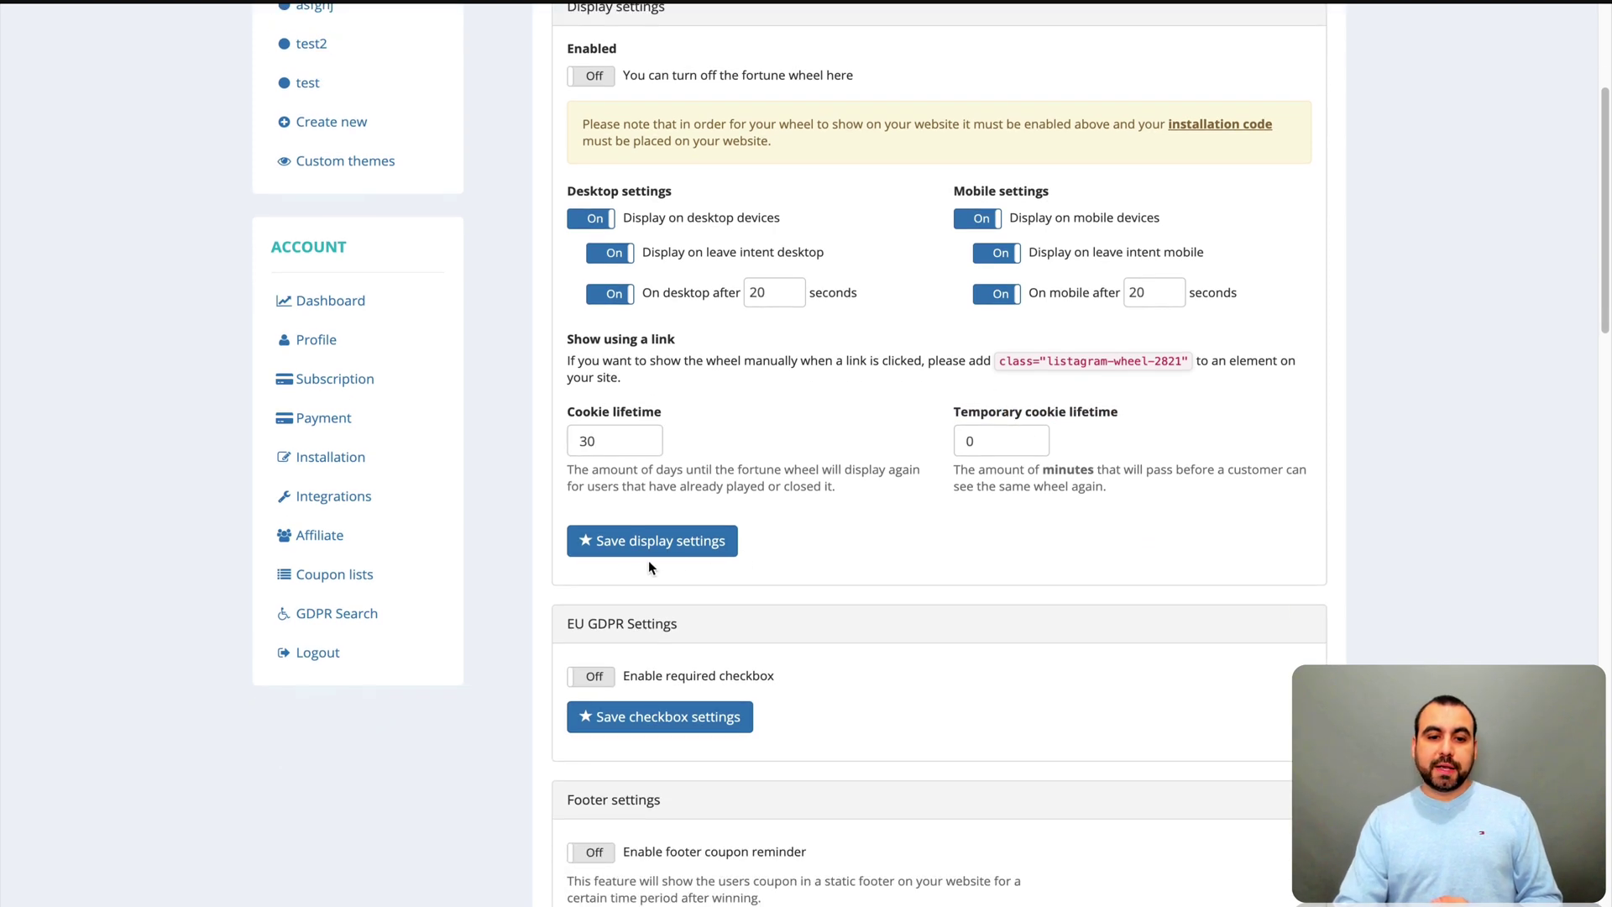
scroll(811, 573, down, 3)
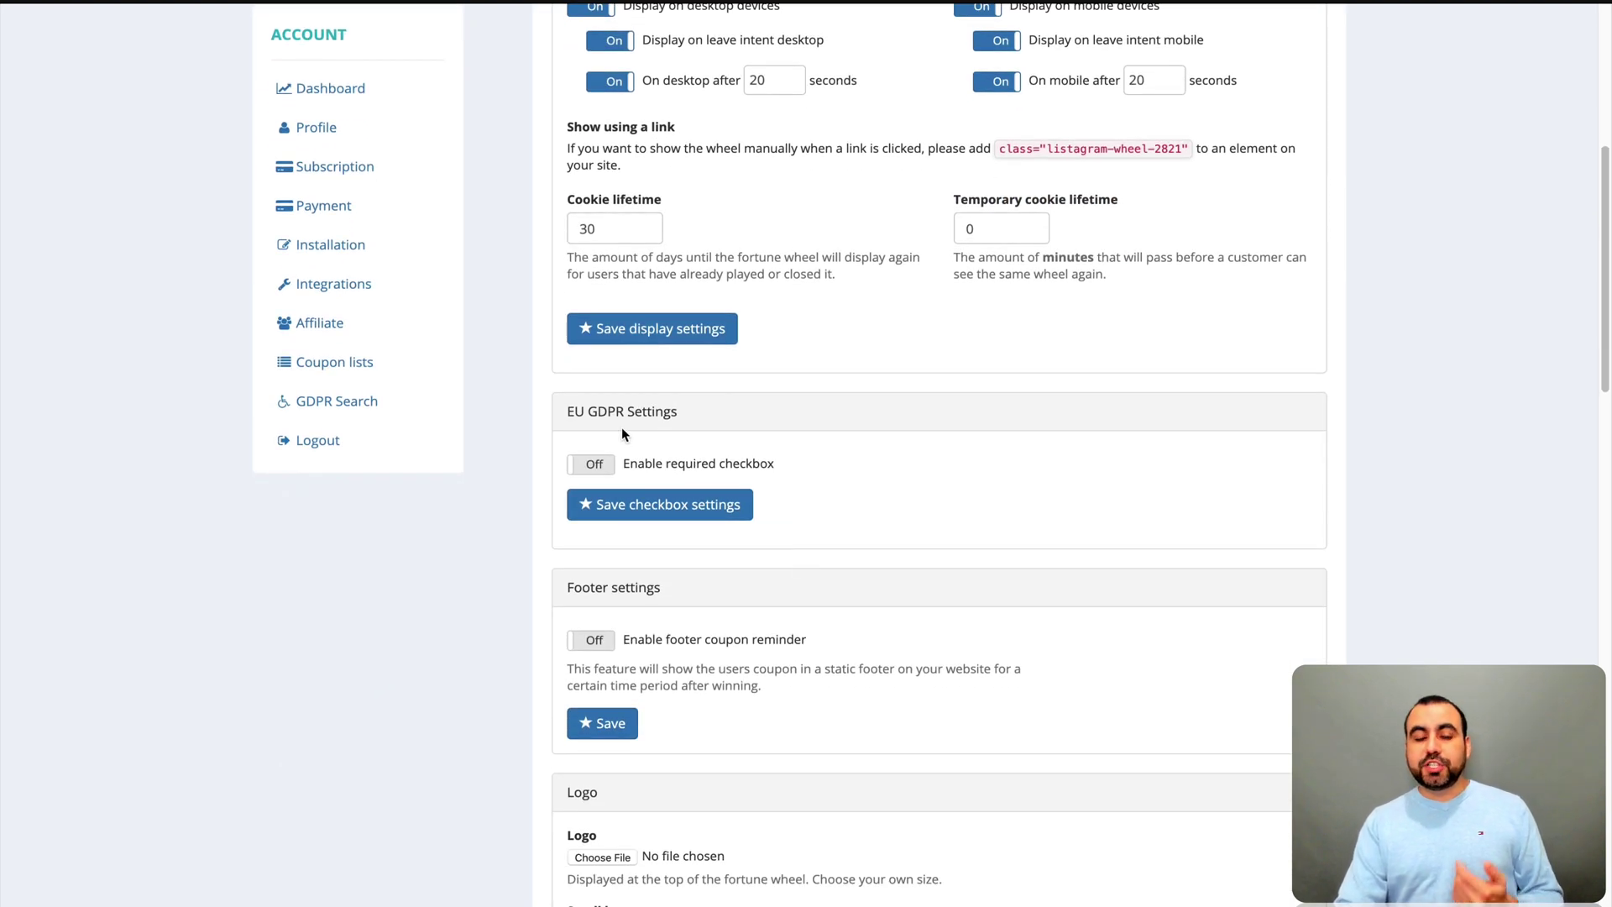
scroll(728, 482, down, 1)
scroll(729, 491, down, 1)
scroll(810, 550, down, 1)
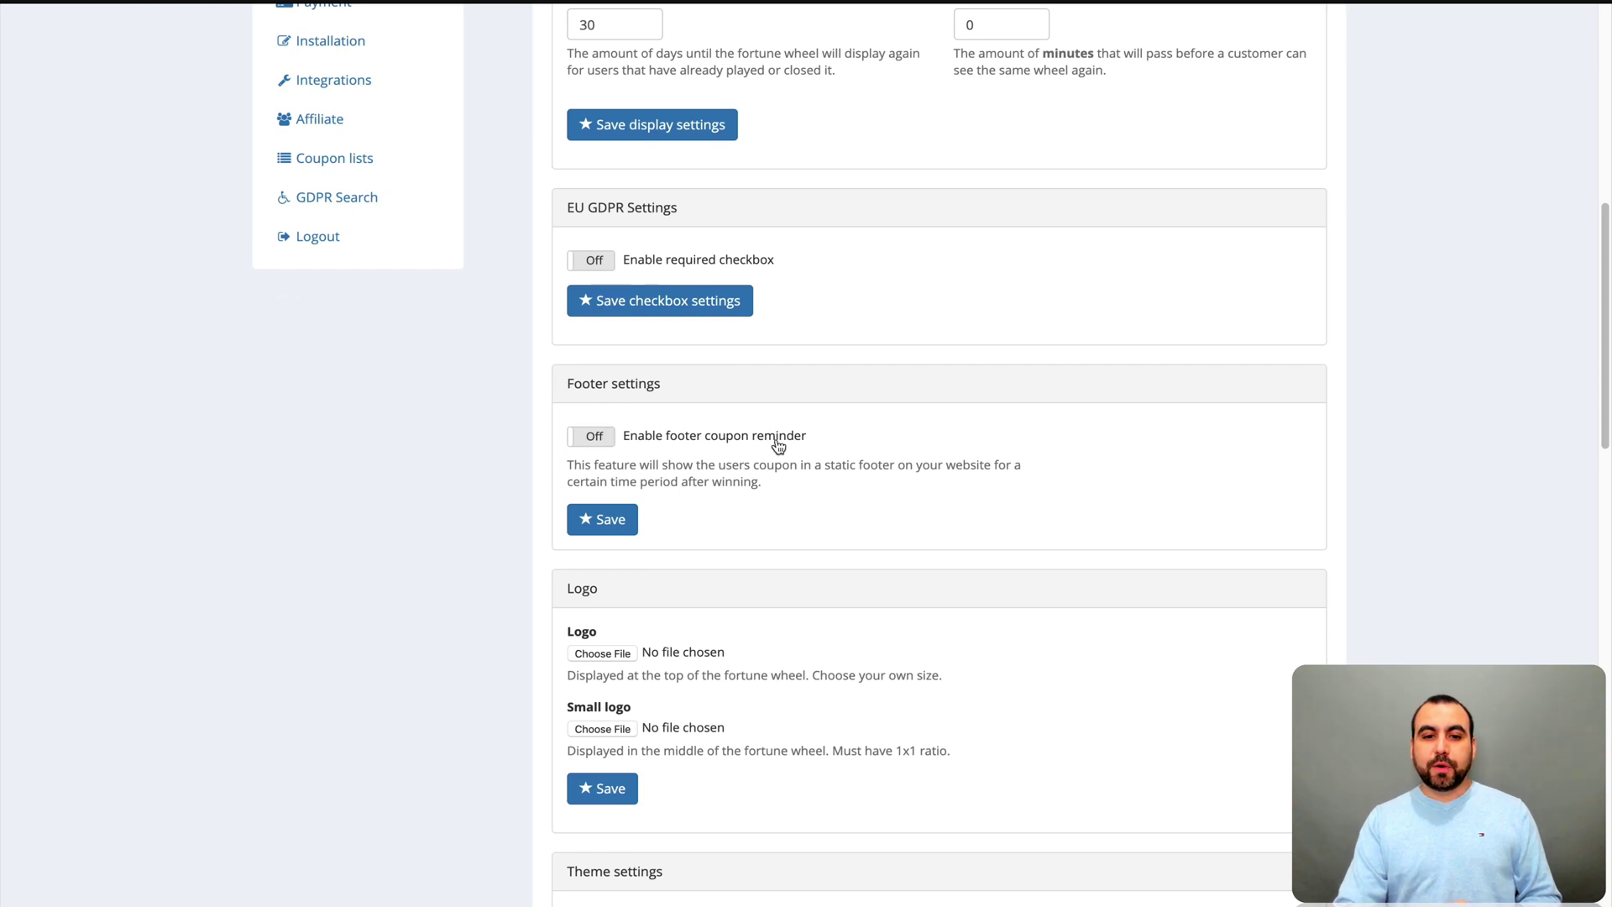
scroll(874, 456, down, 2)
scroll(881, 460, down, 1)
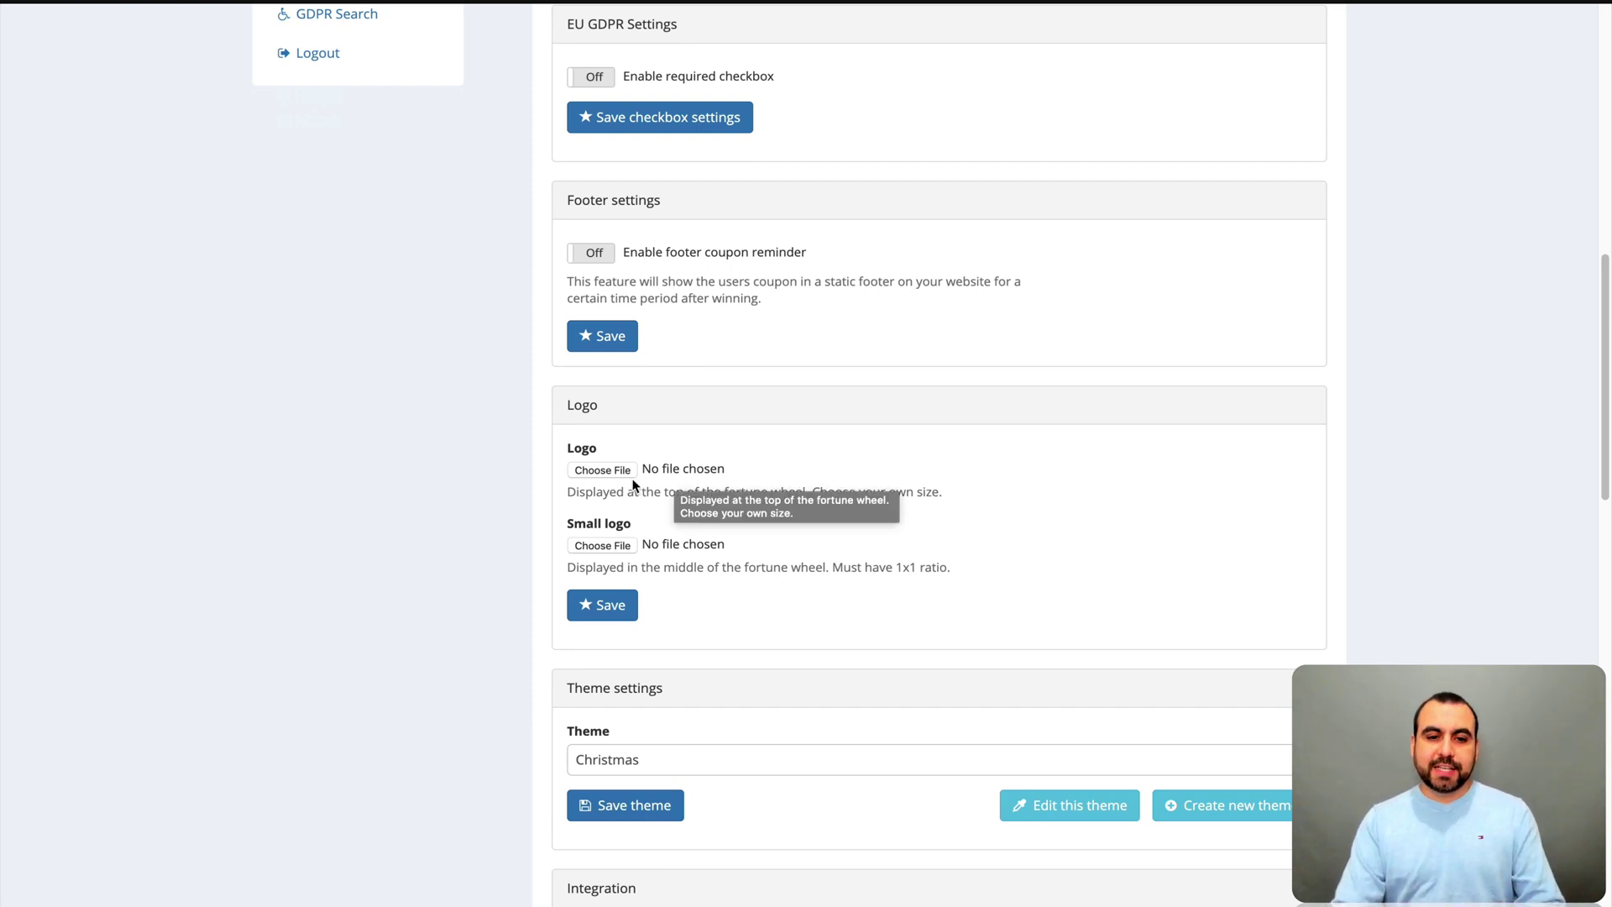
scroll(744, 557, down, 5)
click(670, 508)
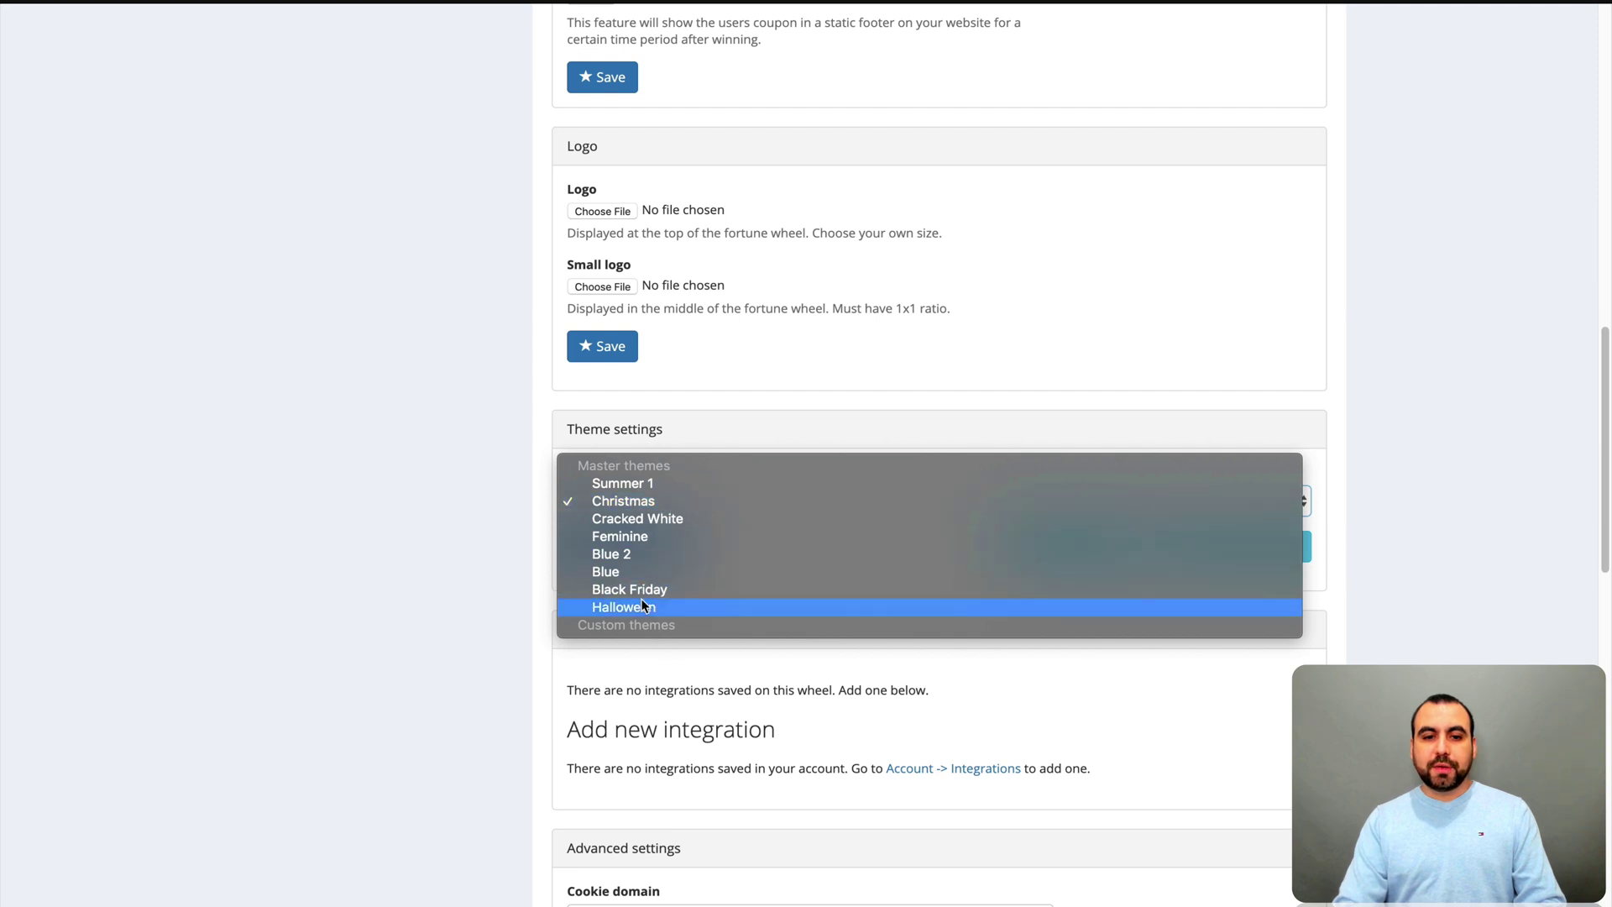
click(532, 452)
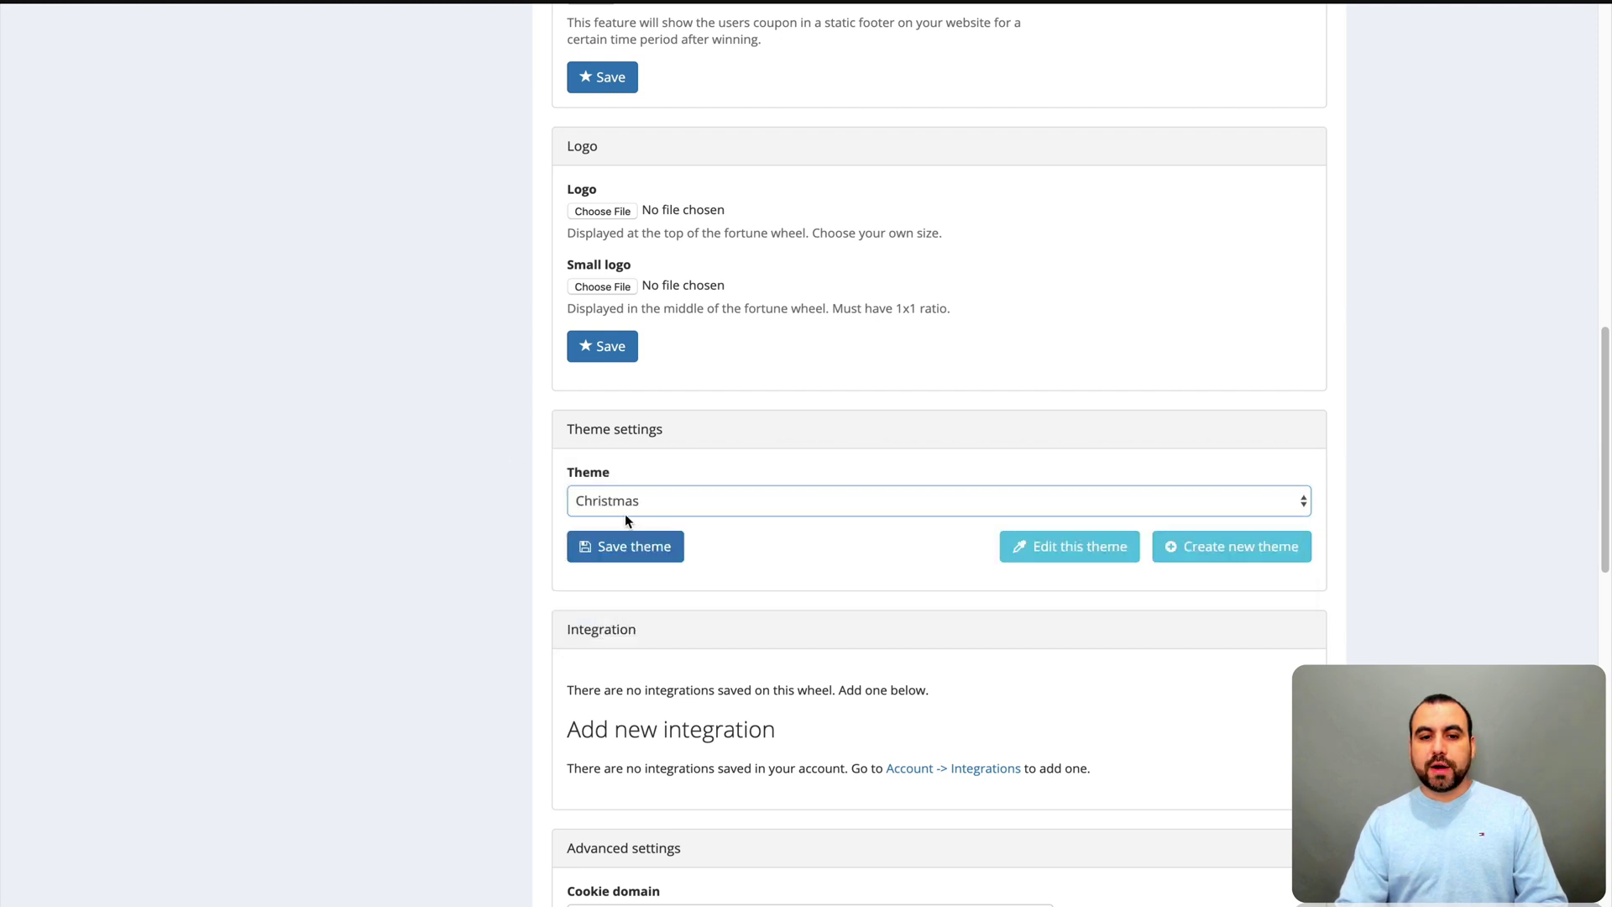
click(1054, 544)
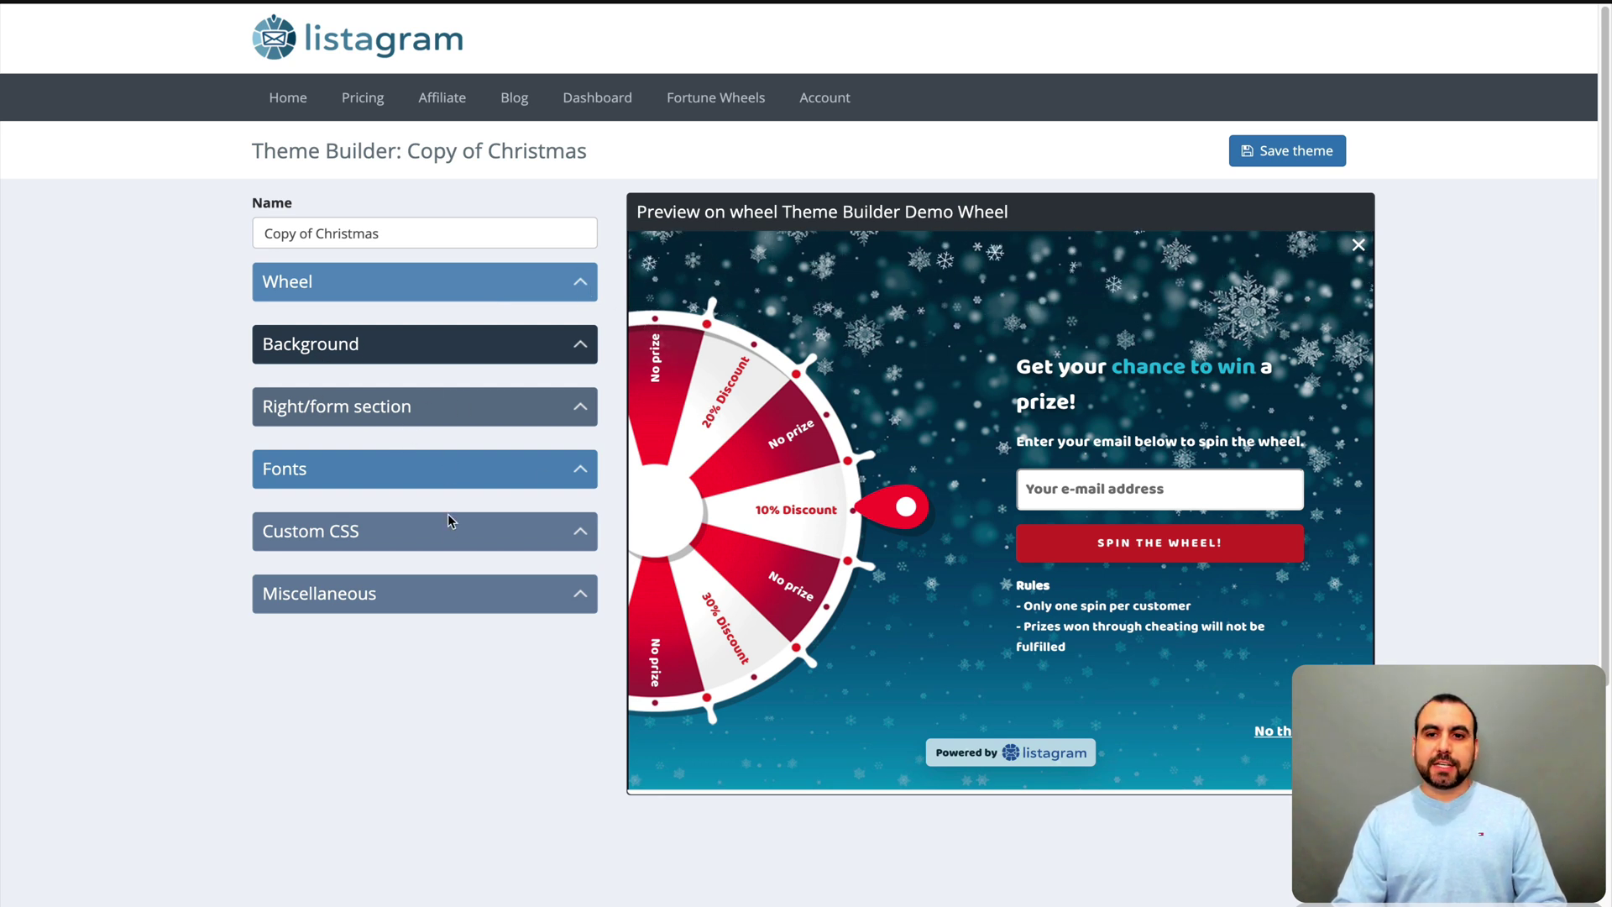
- Go back from the theme builder to the asfghj Settings page
scroll(428, 561, left, 5)
scroll(428, 561, left, 3)
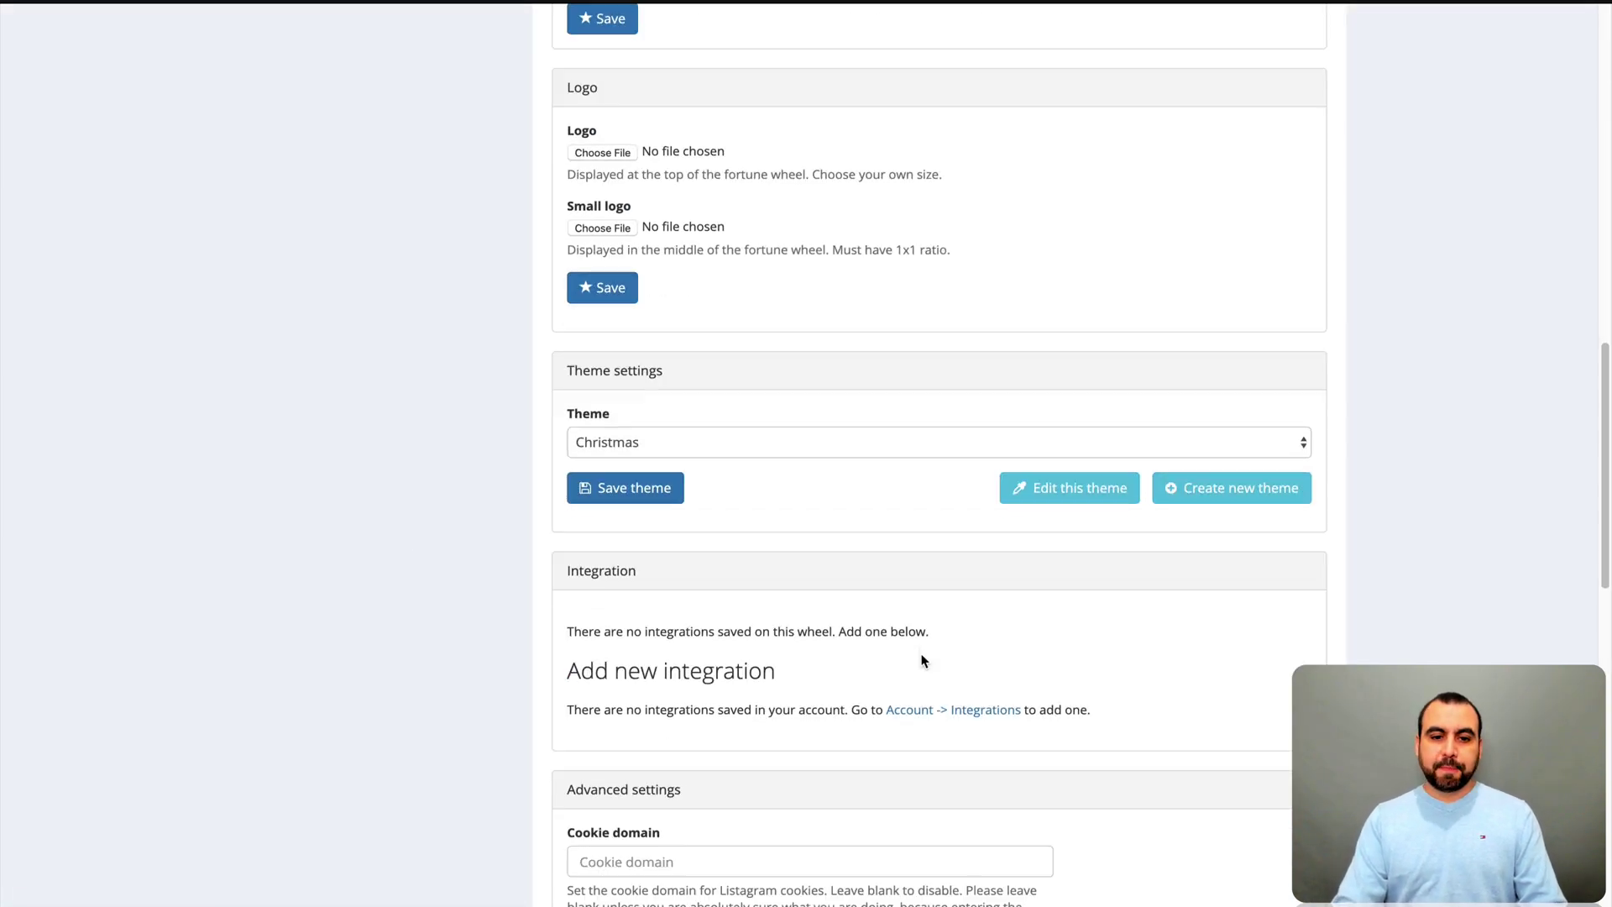
scroll(922, 661, down, 2)
drag(609, 479, 880, 490)
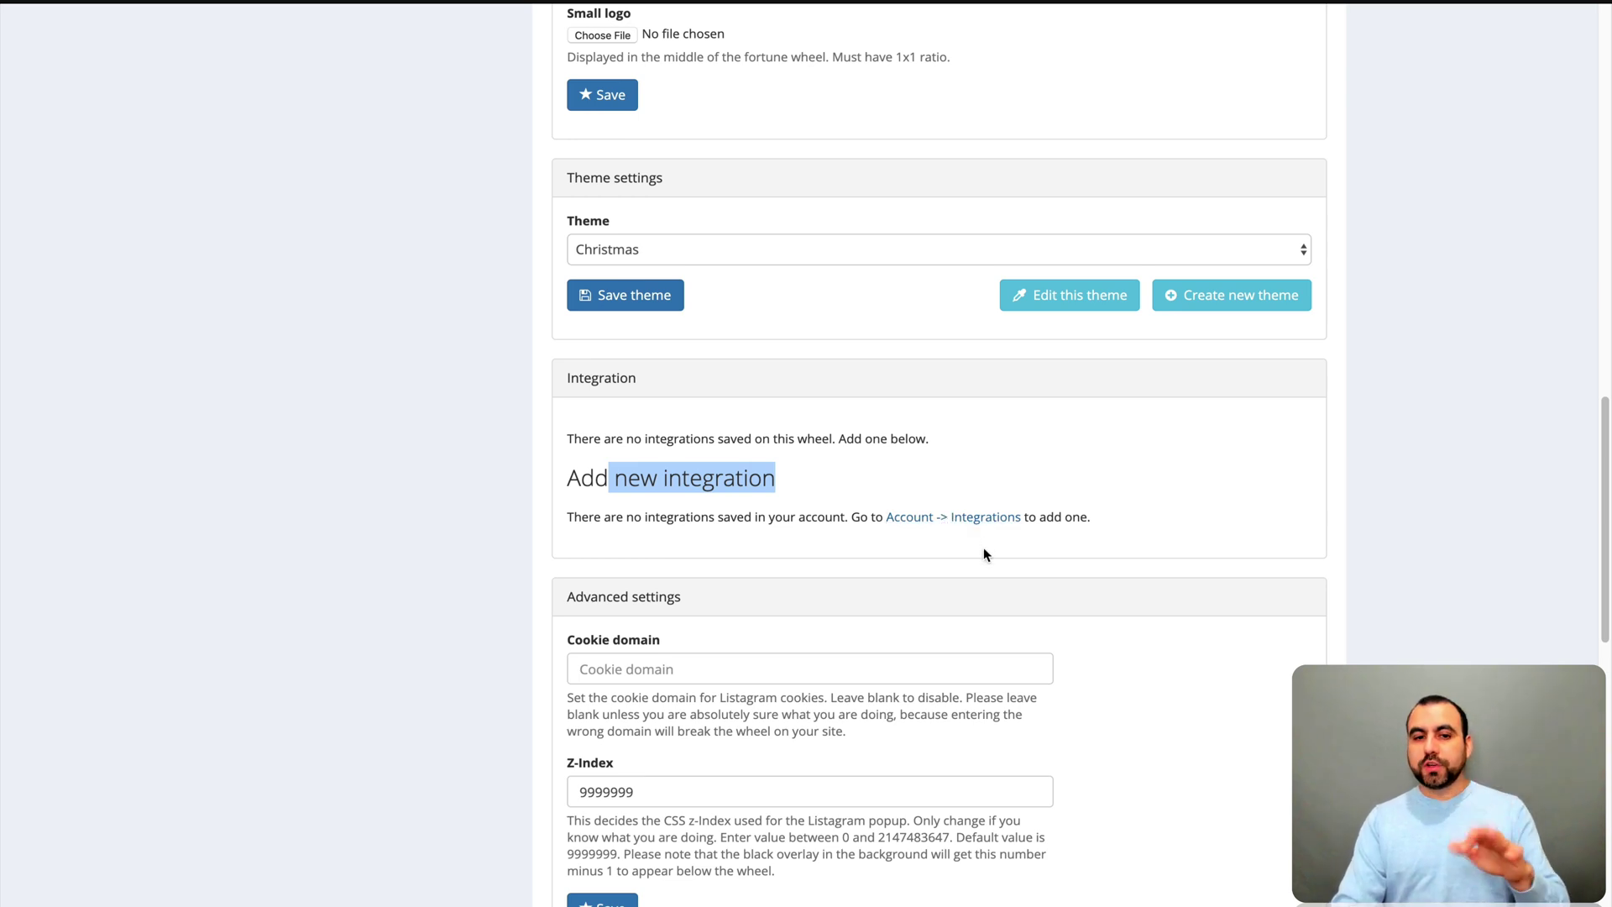
- Look through the Advanced, Rename, Clone and Delete sections, then scroll back up
scroll(984, 554, down, 2)
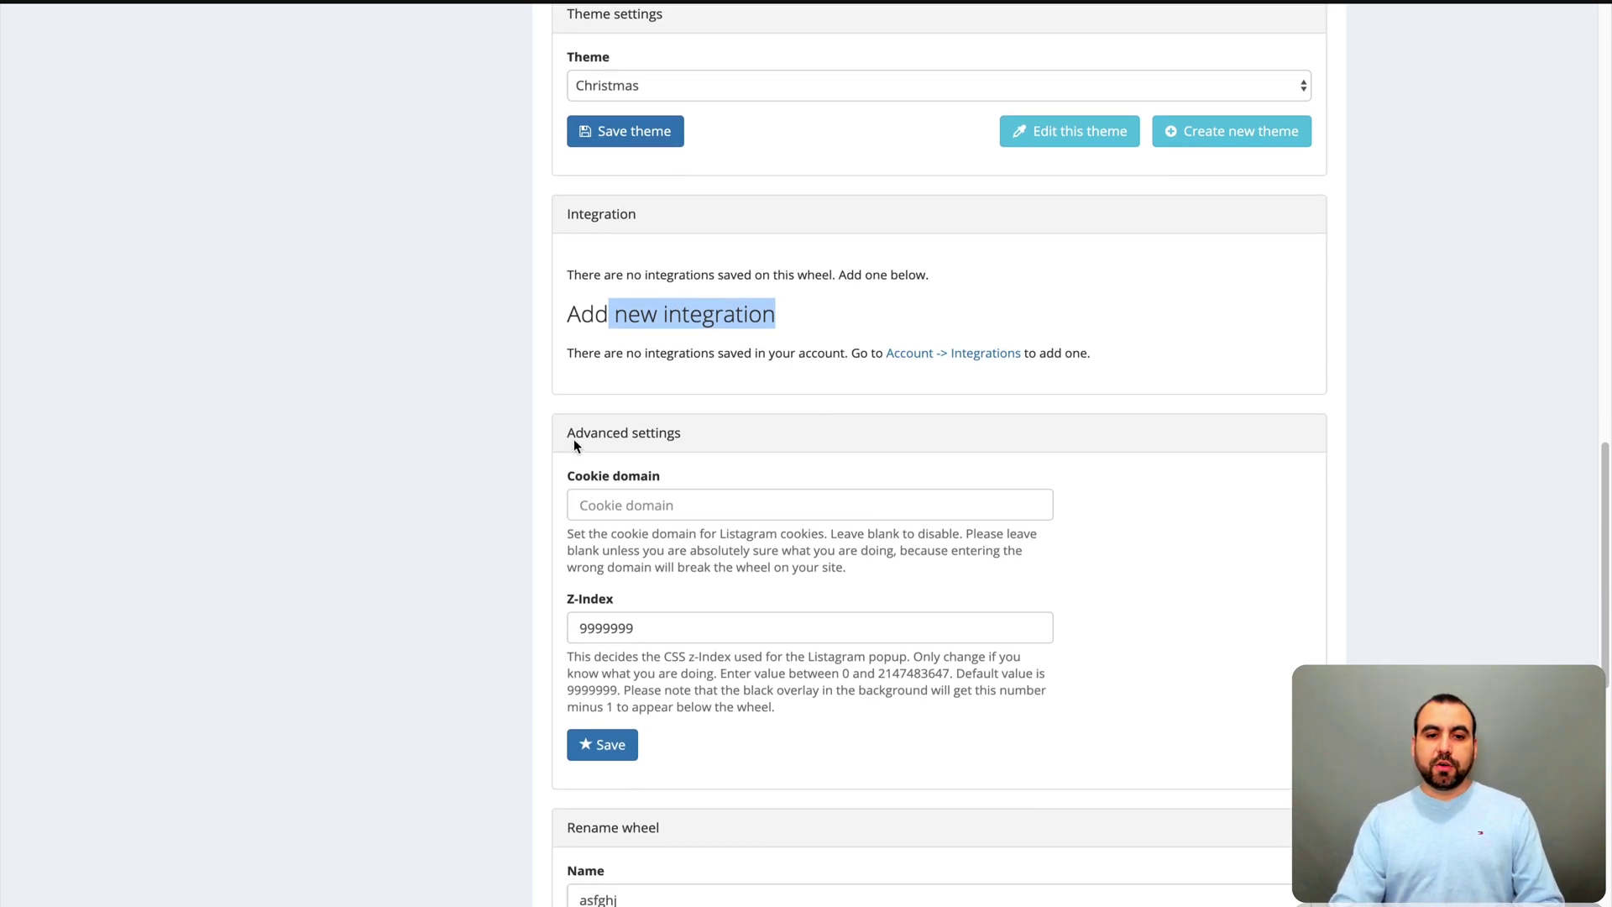
drag(574, 440, 789, 442)
click(790, 441)
scroll(854, 483, down, 4)
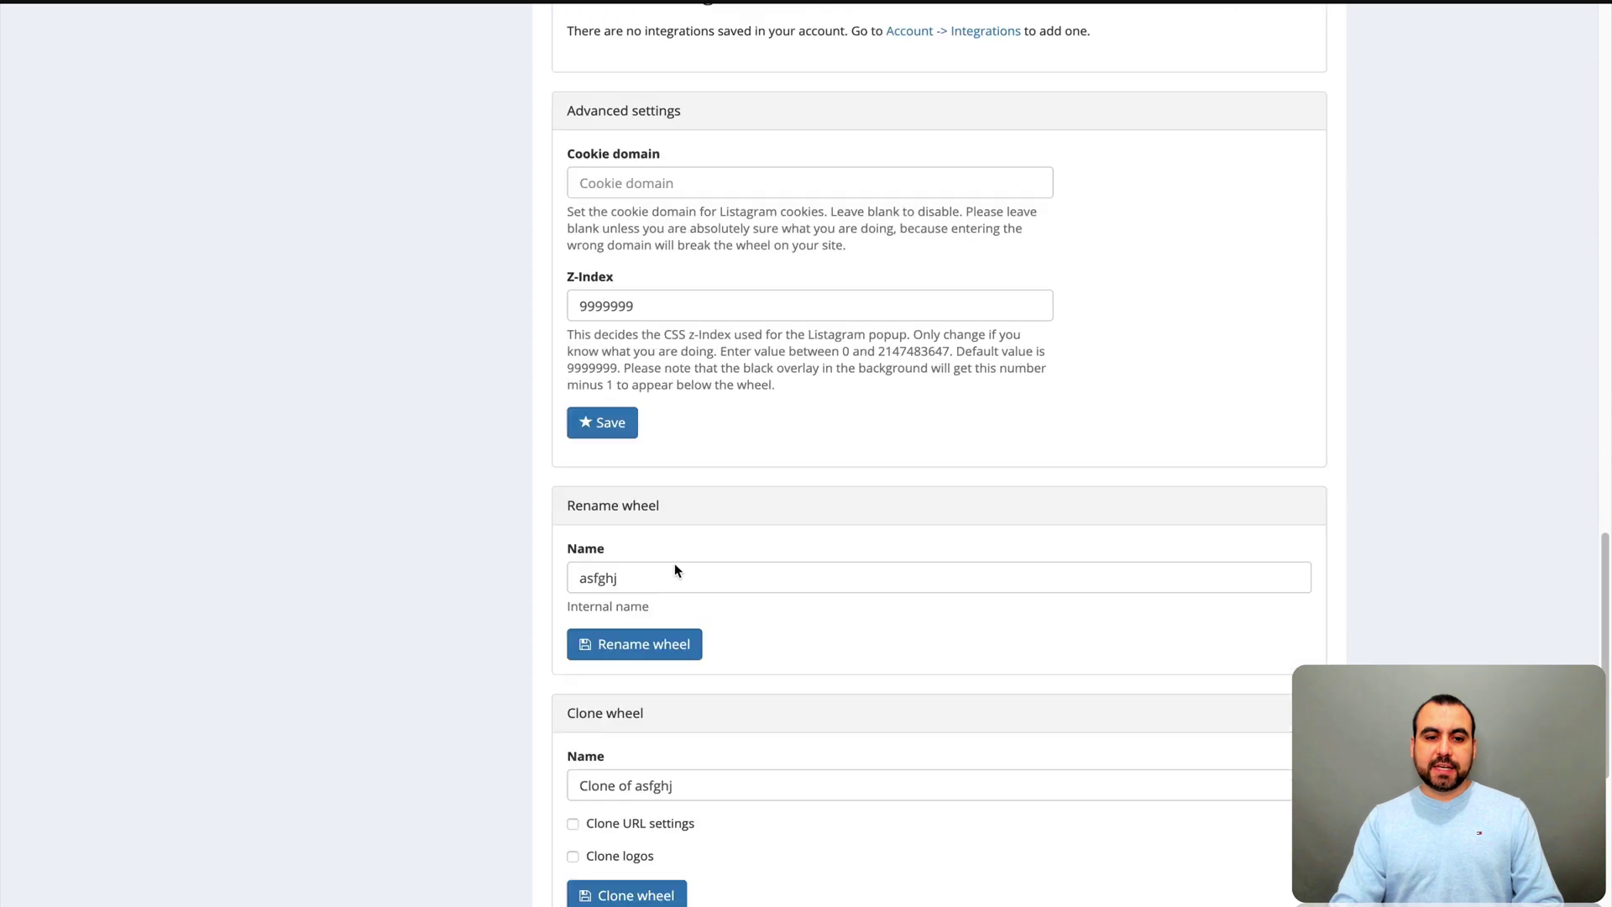
scroll(674, 570, down, 1)
scroll(763, 468, down, 3)
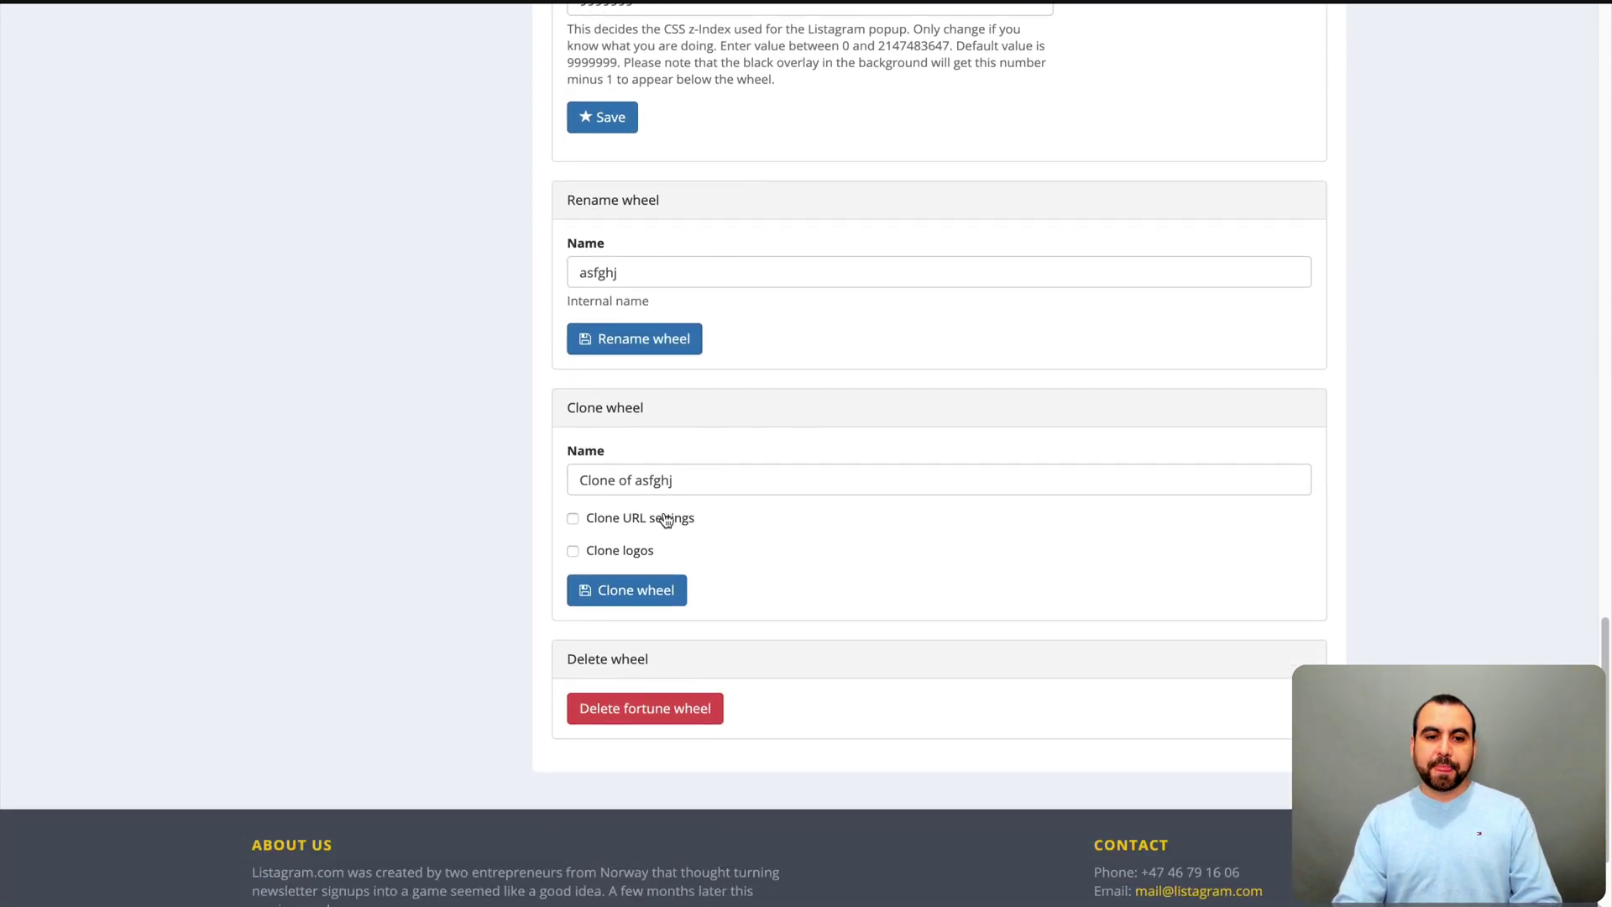
scroll(915, 554, up, 5)
scroll(915, 554, up, 15)
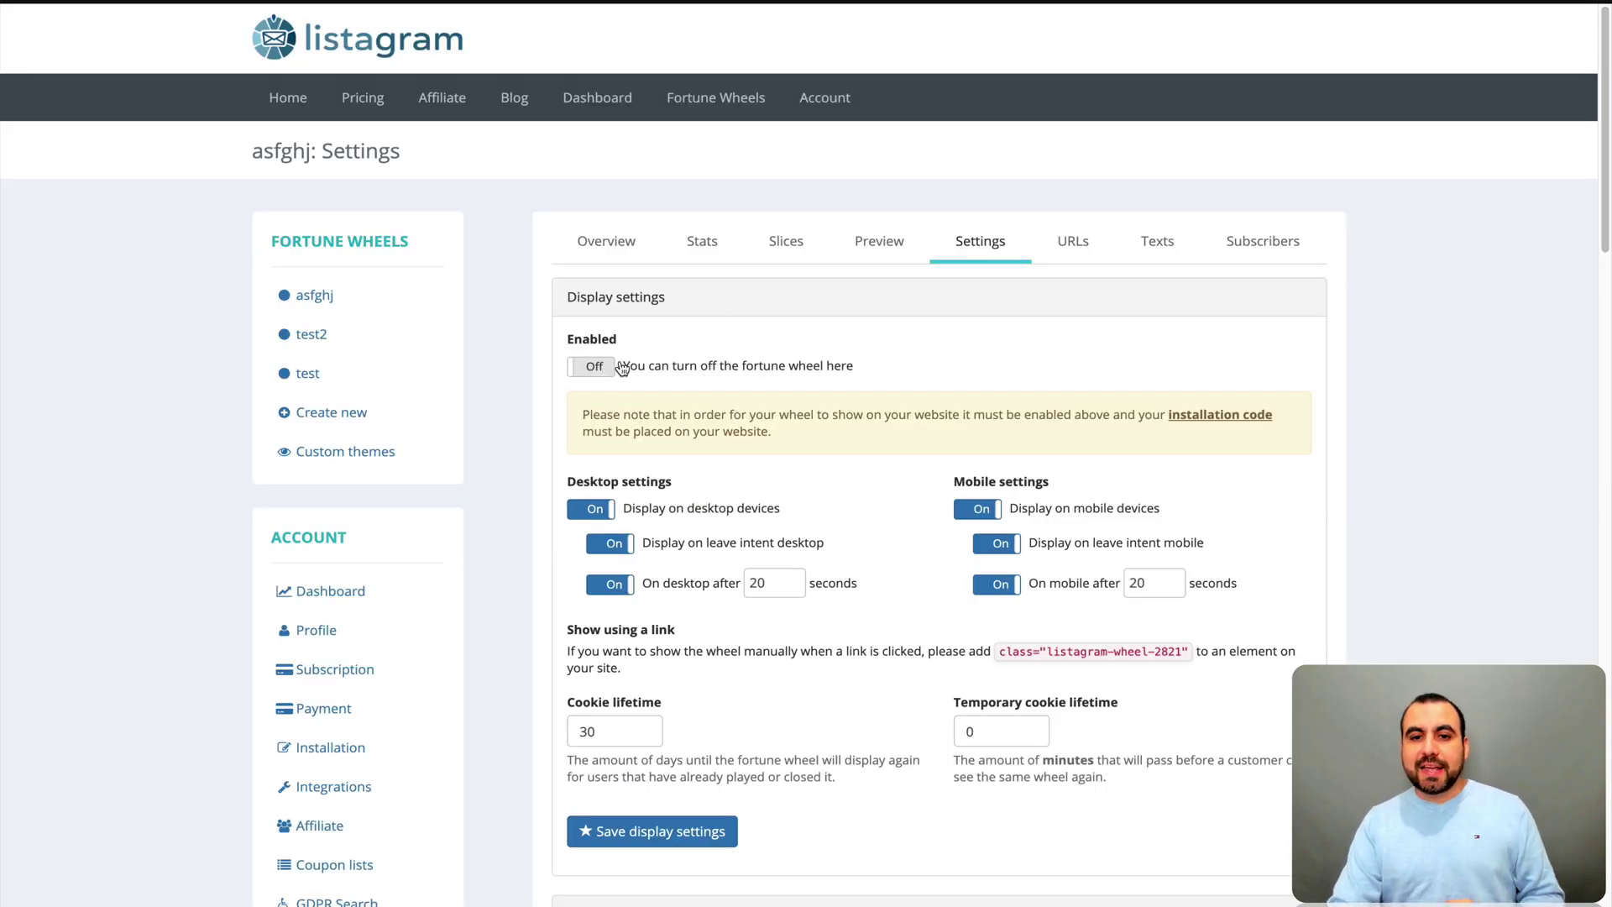
- Open the asfghj URLs page and list the match types for an Include URL rule
click(1079, 250)
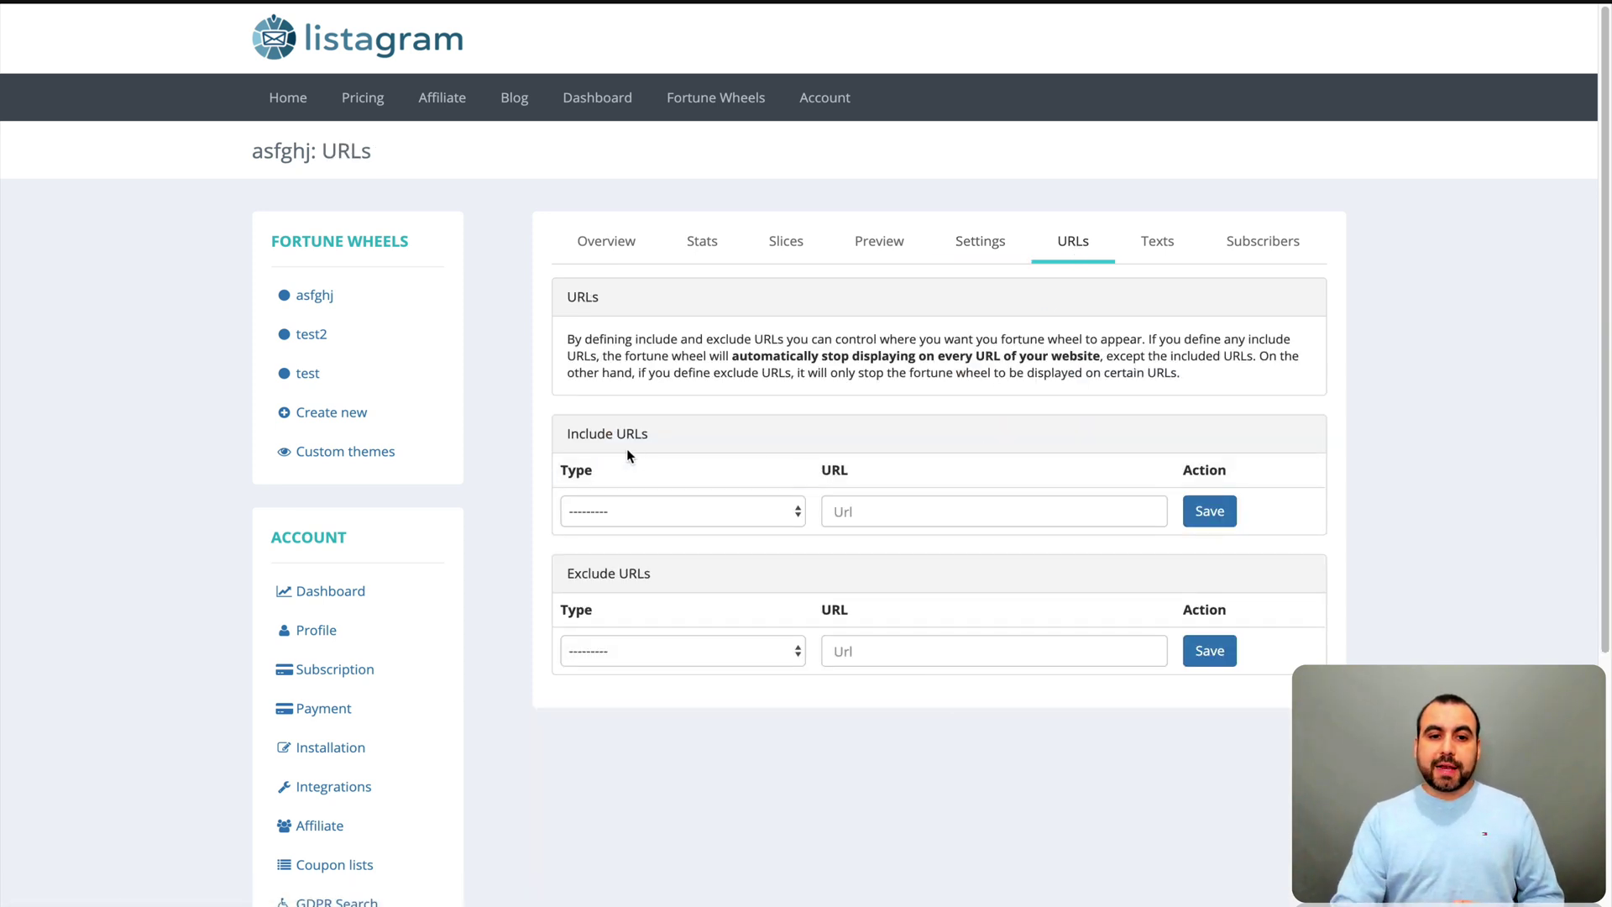
click(755, 512)
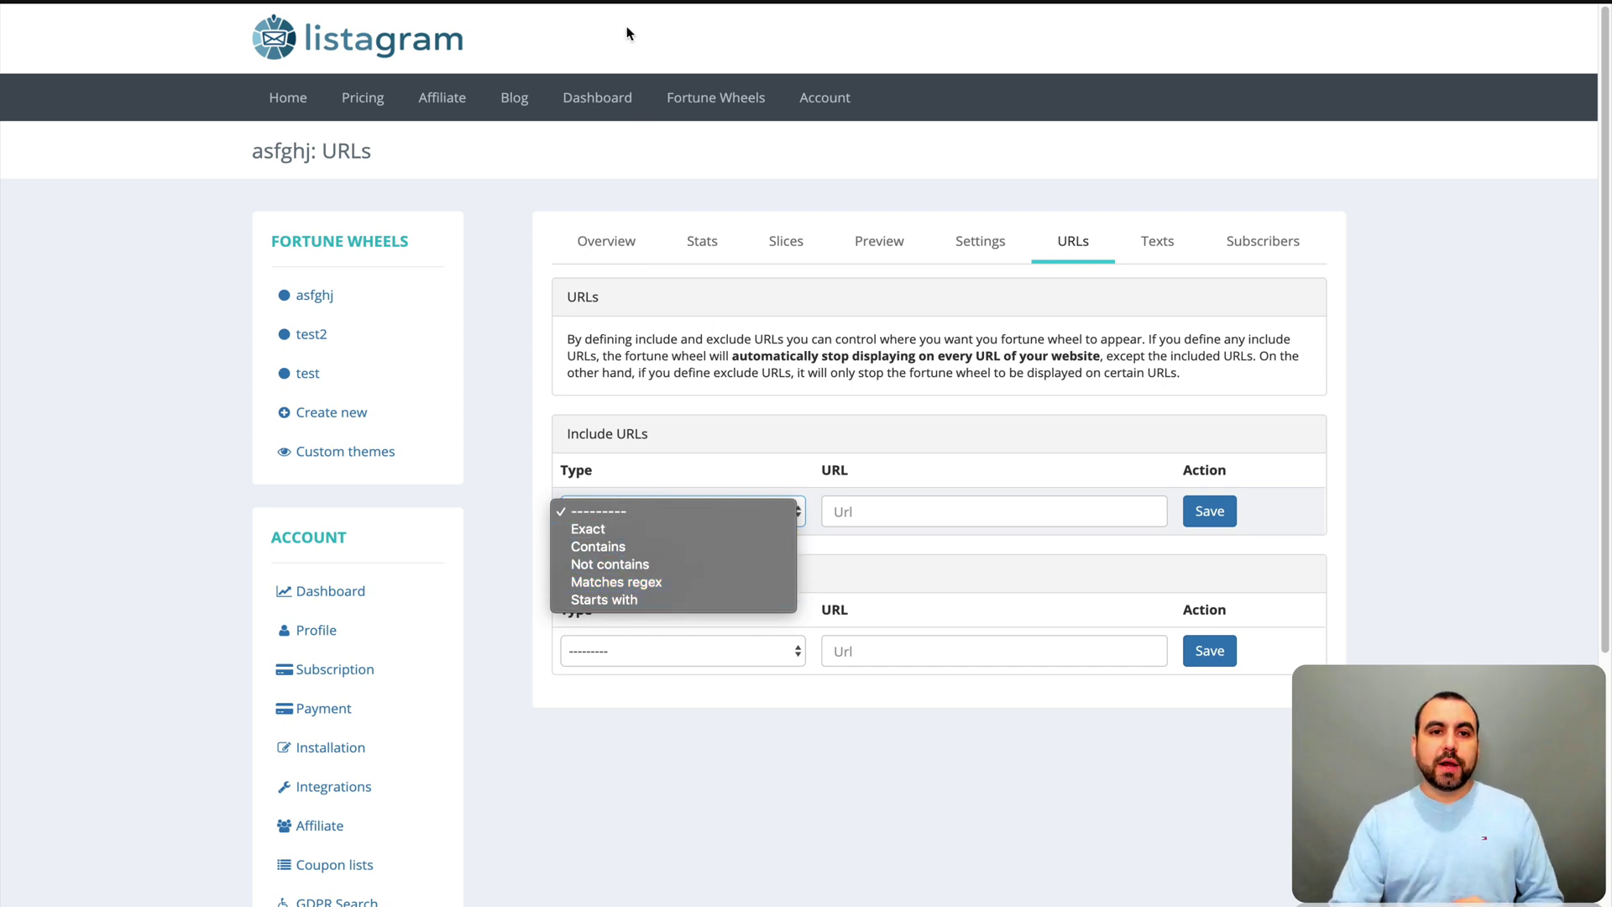
- Go from the WordPress admin to the DobleBoleto site and open its Blog page
key(Escape)
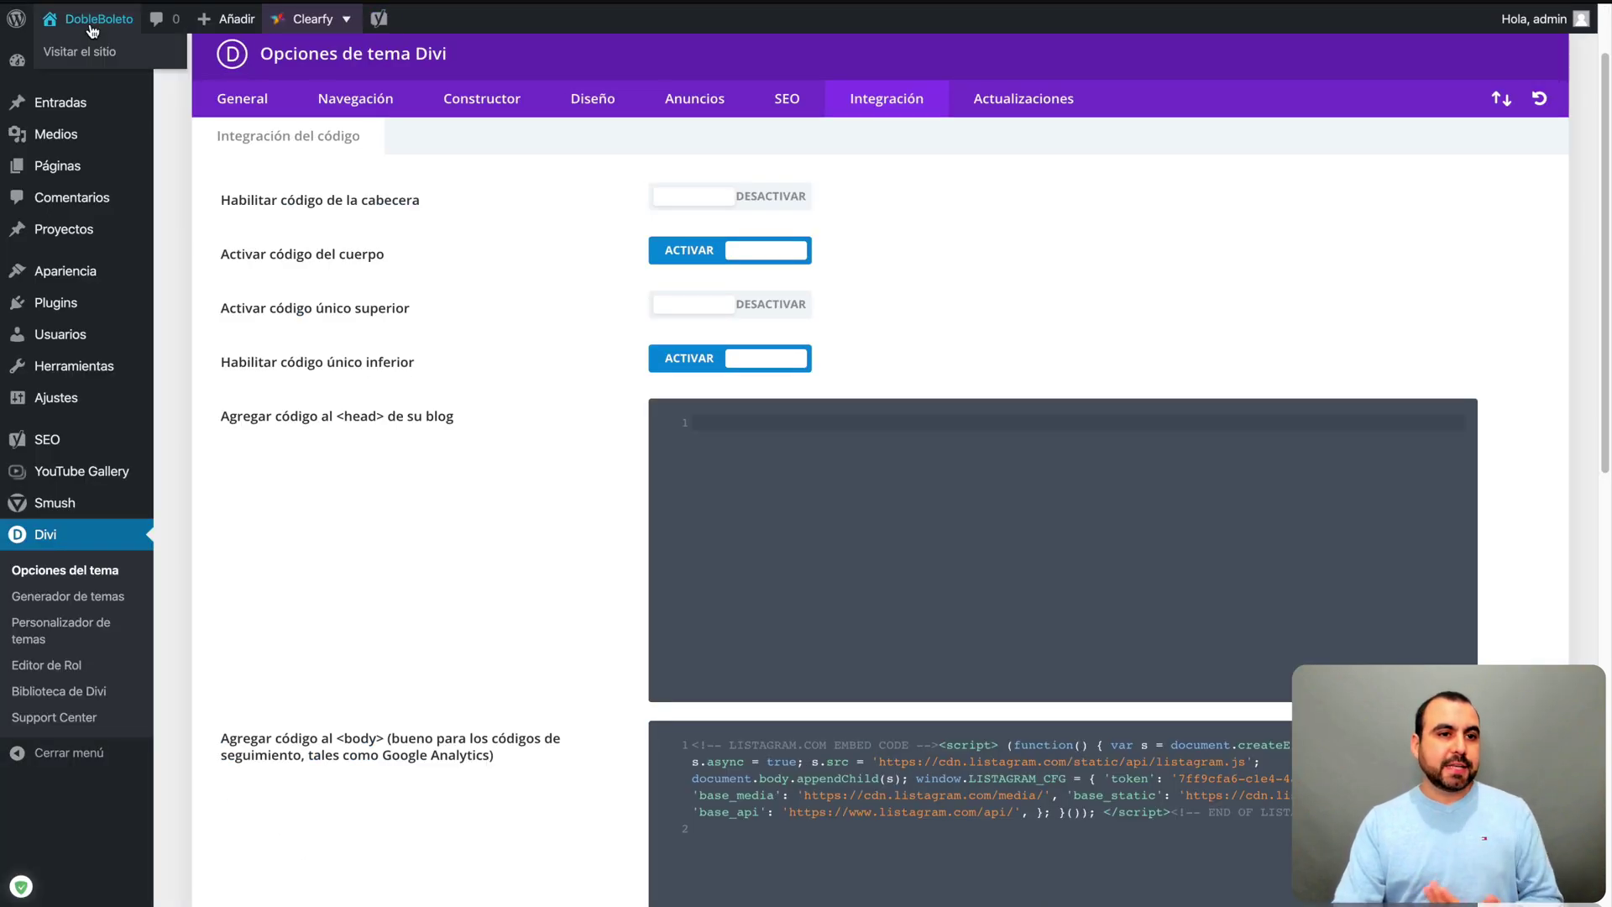
click(92, 31)
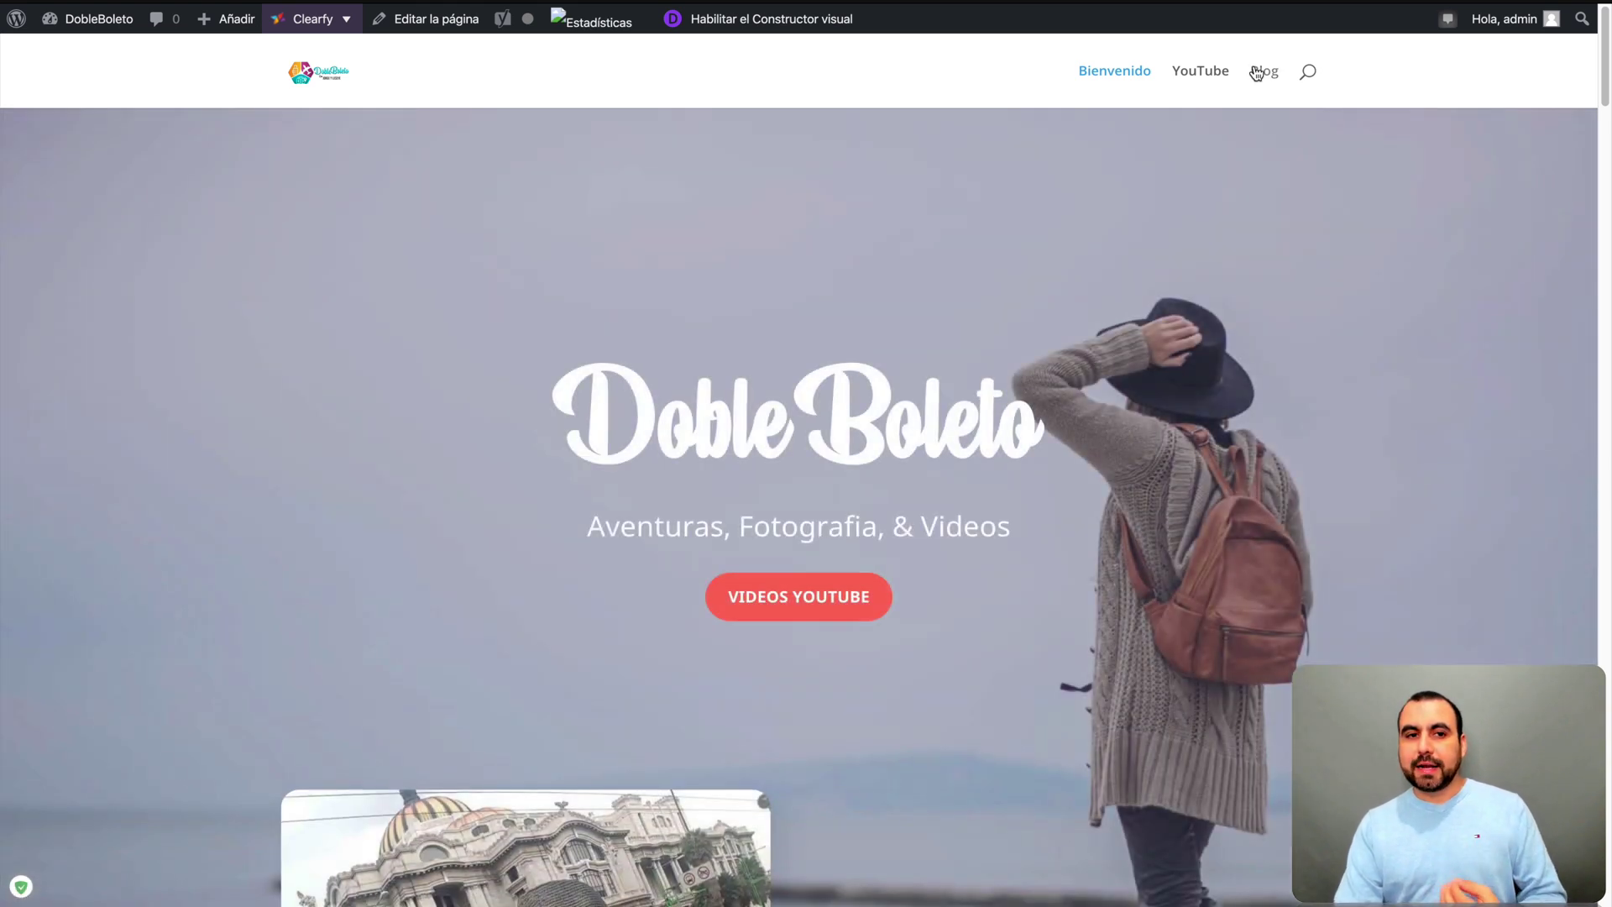
click(1262, 72)
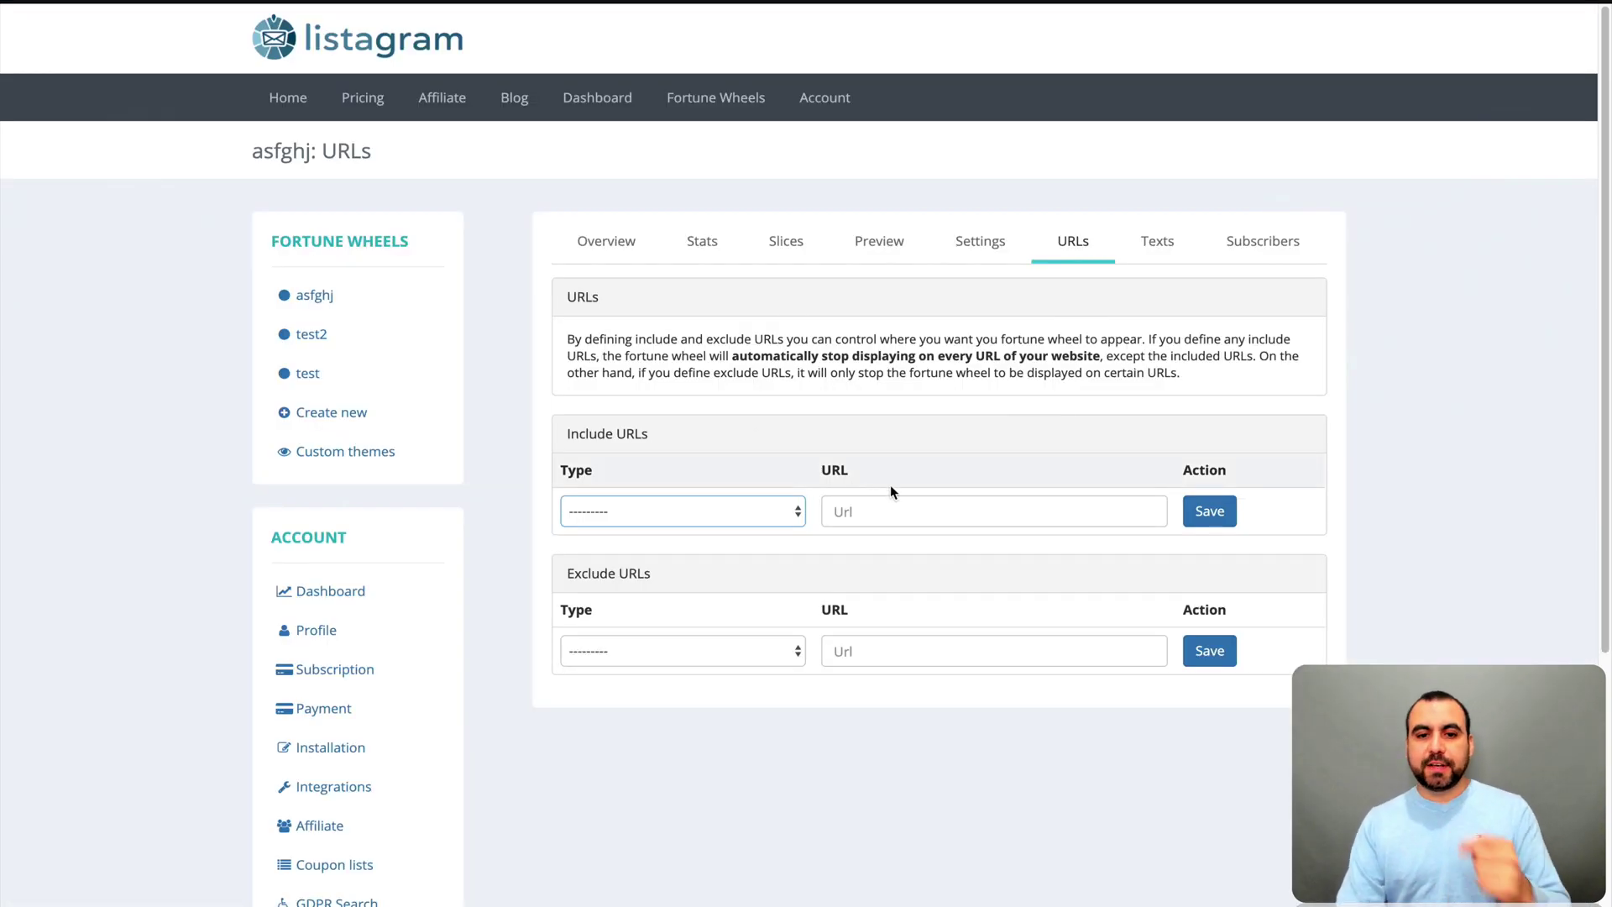
click(775, 503)
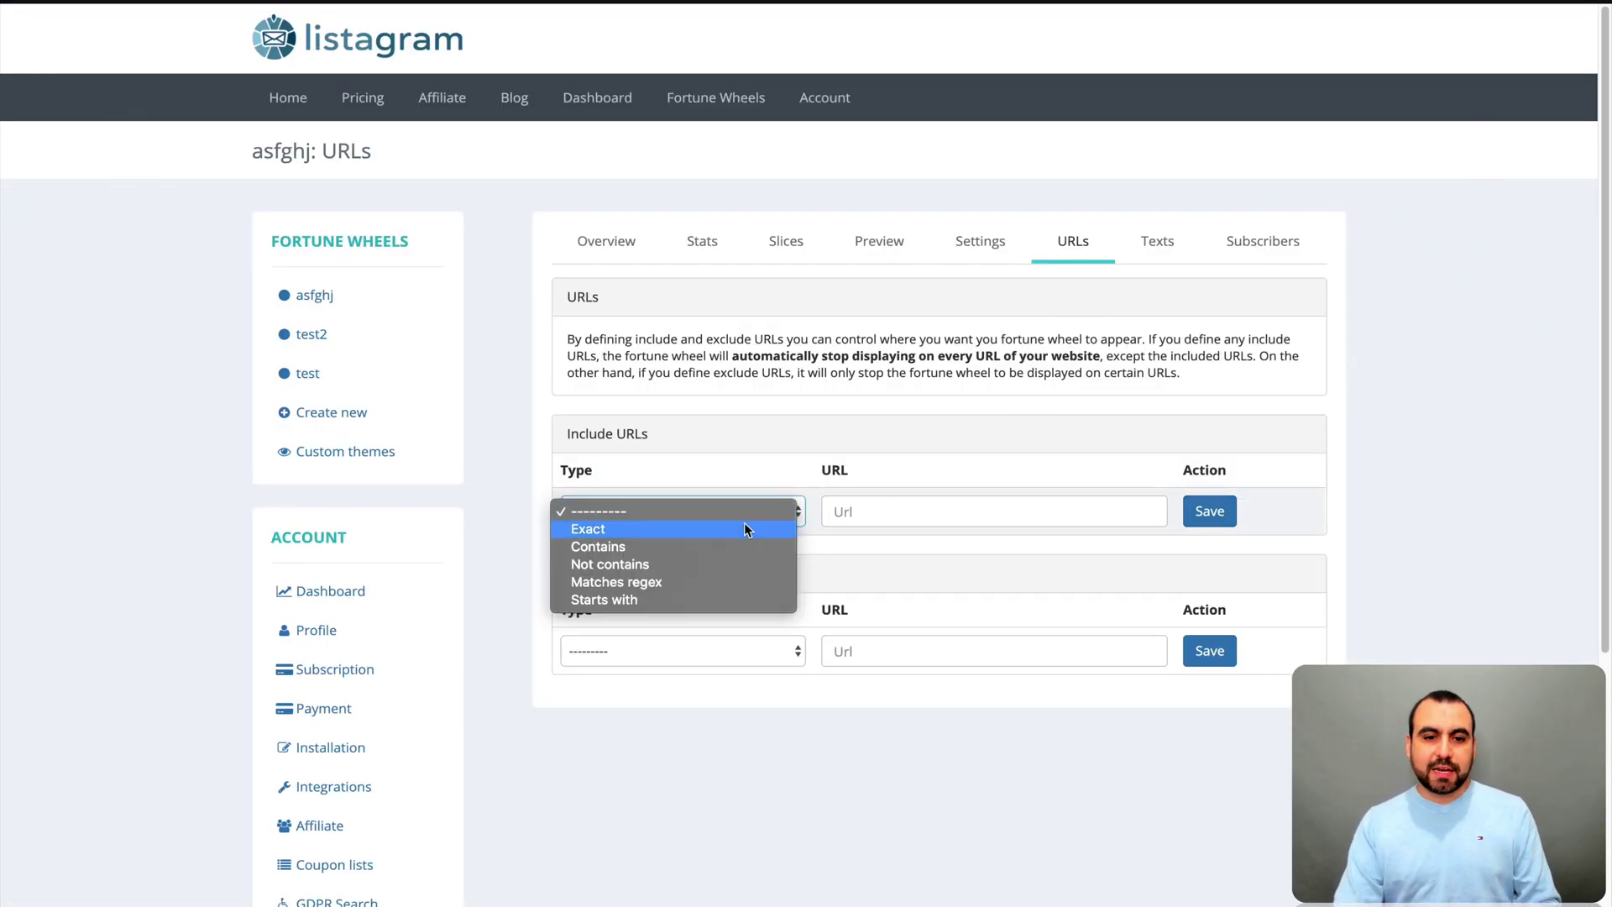
click(744, 525)
click(939, 514)
text(https://dobleboleto.com/blog/)
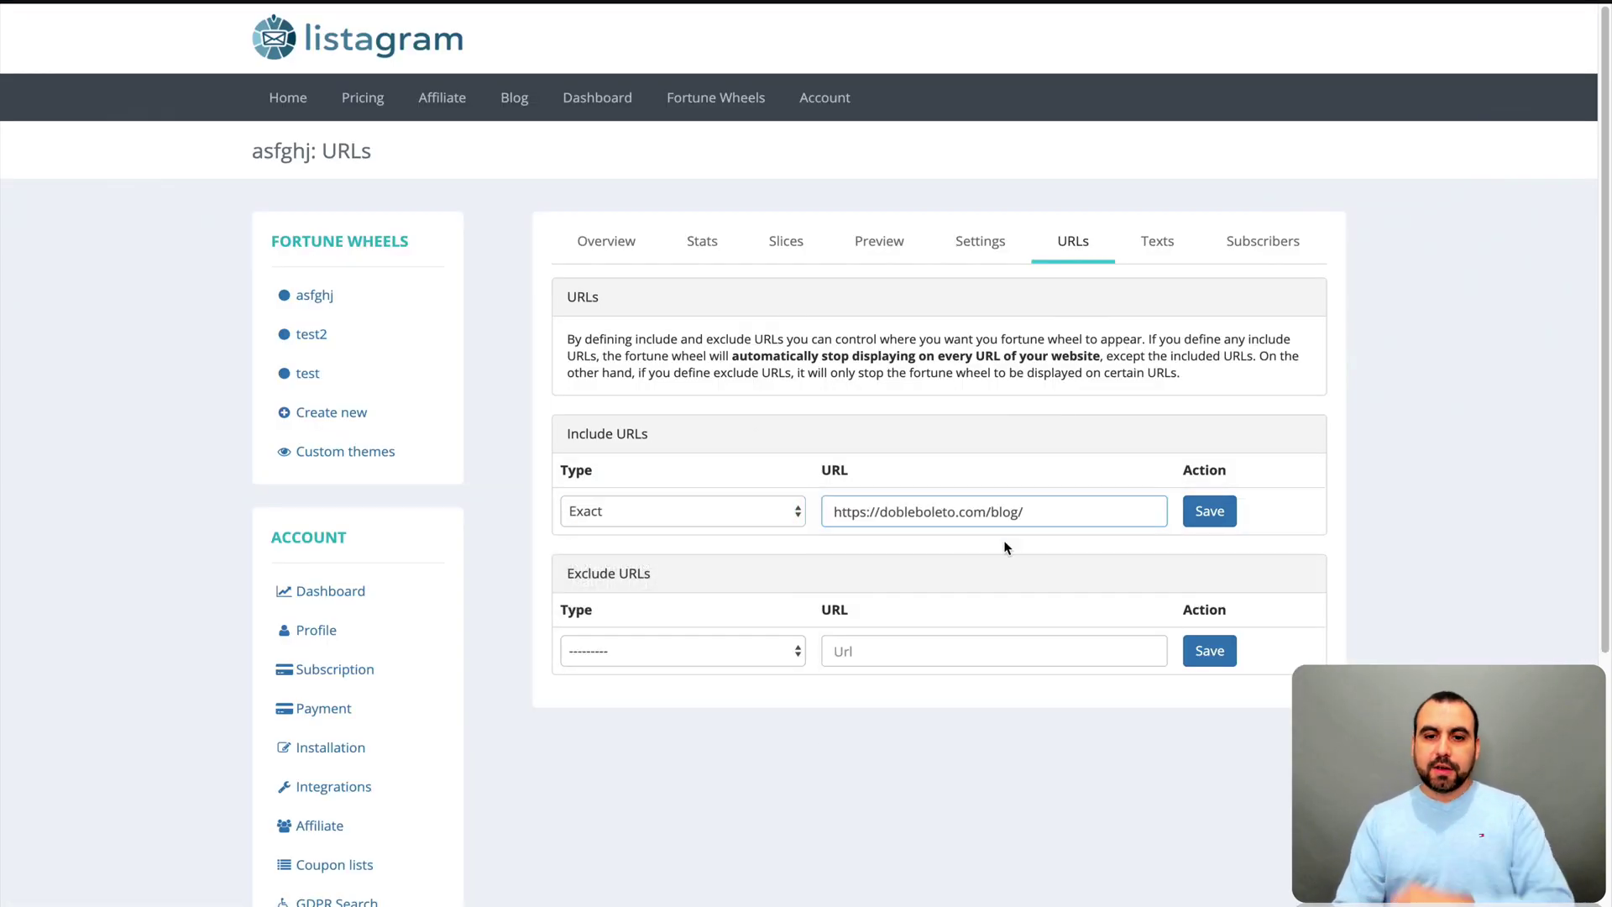
click(1009, 549)
click(784, 520)
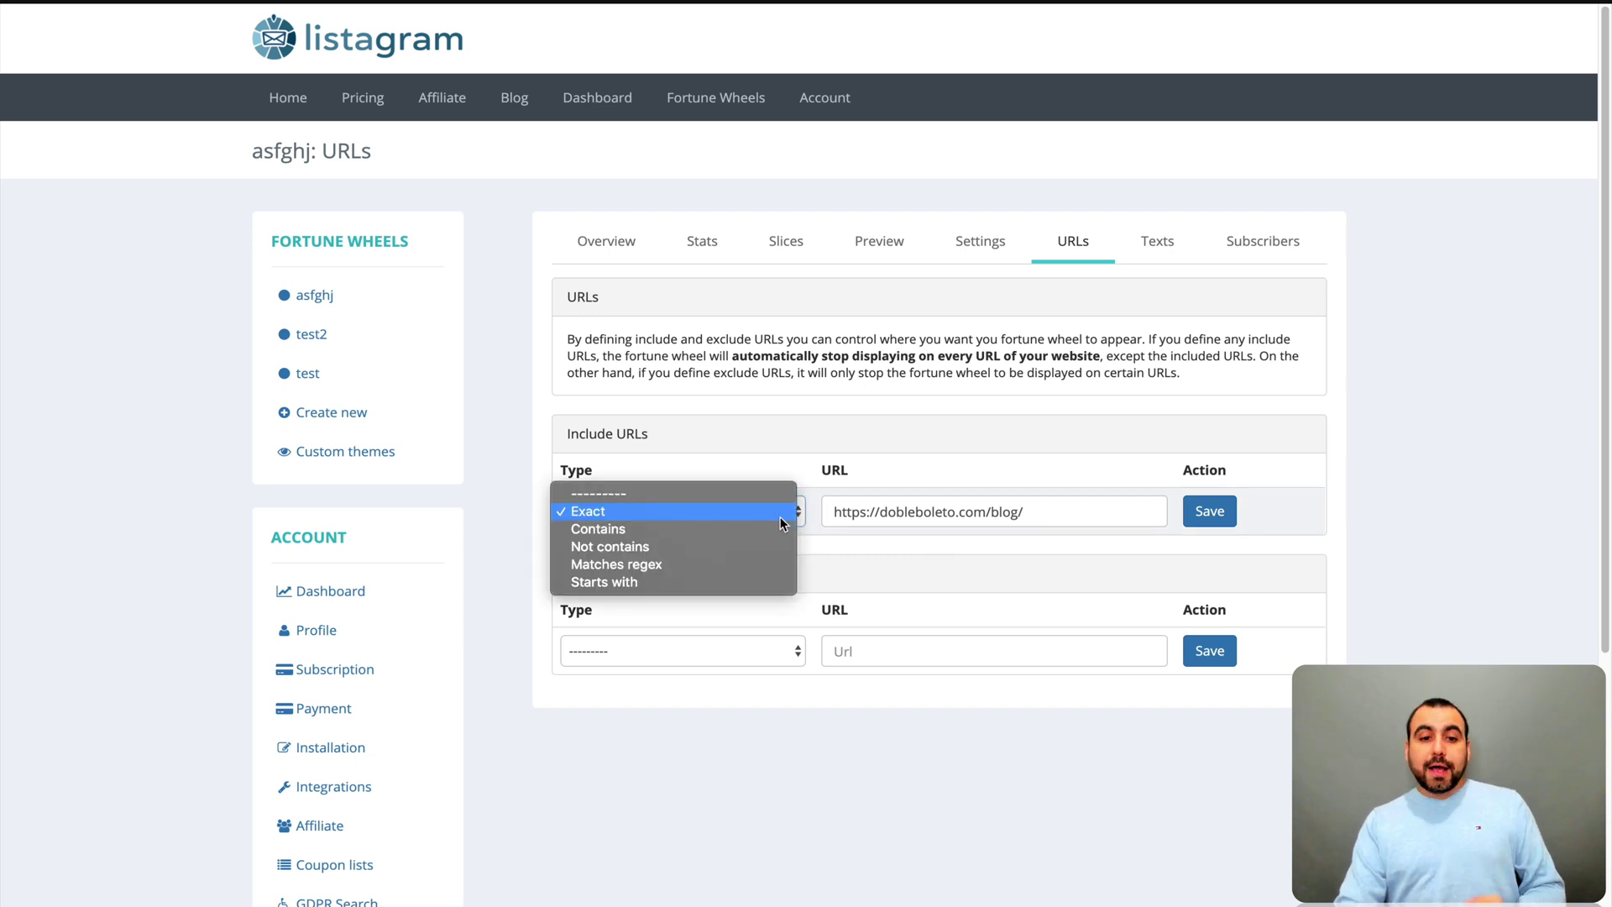
click(656, 580)
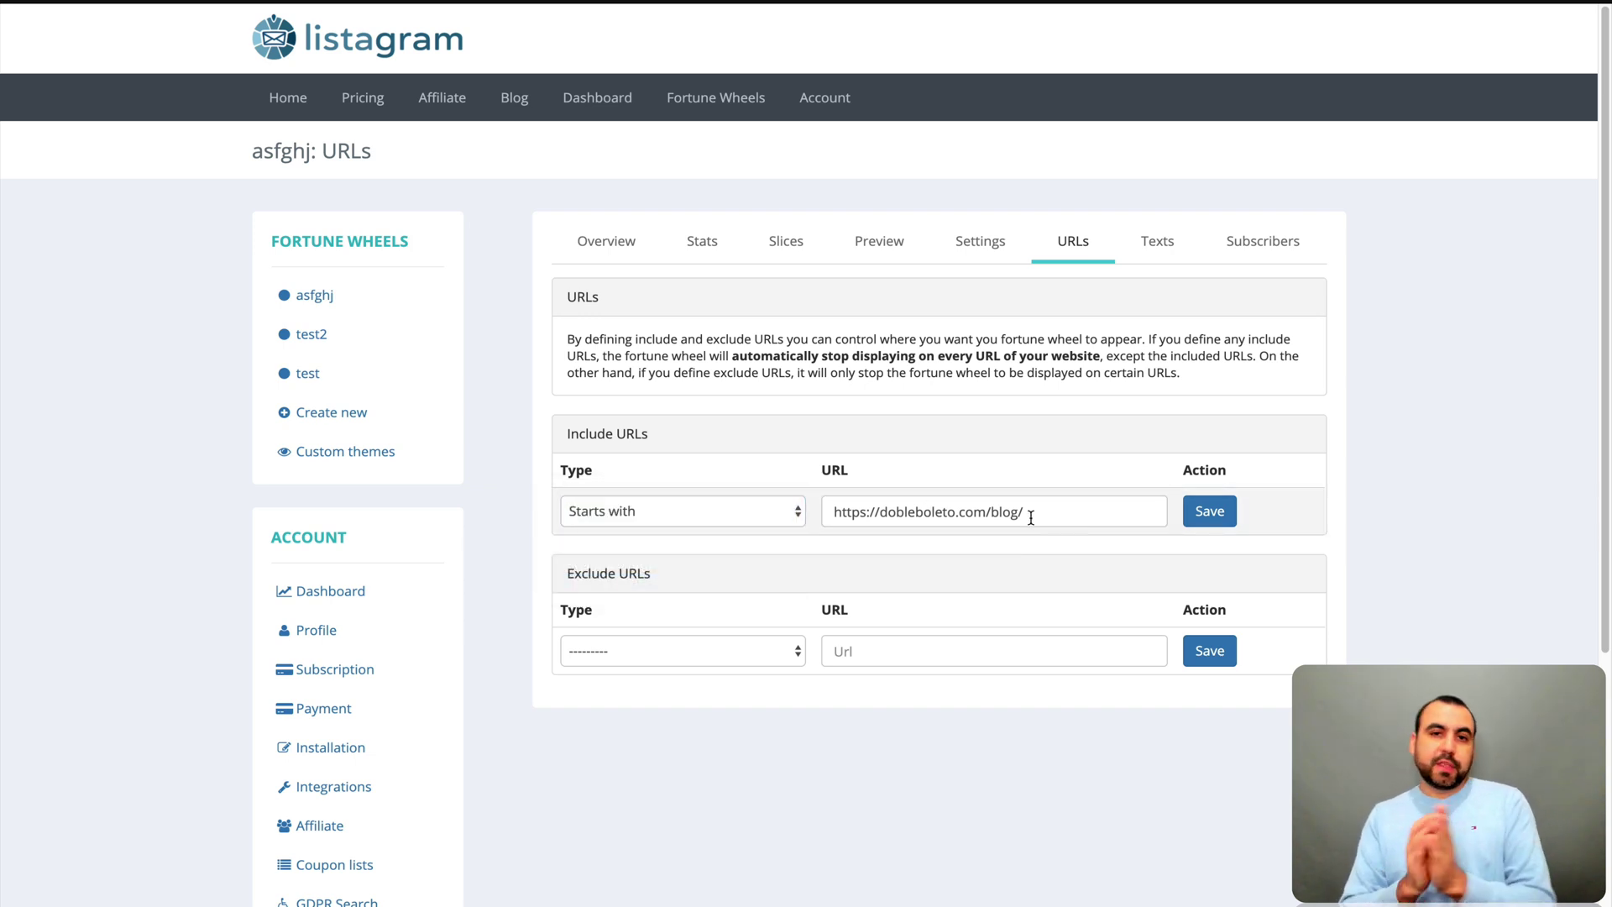
click(1225, 510)
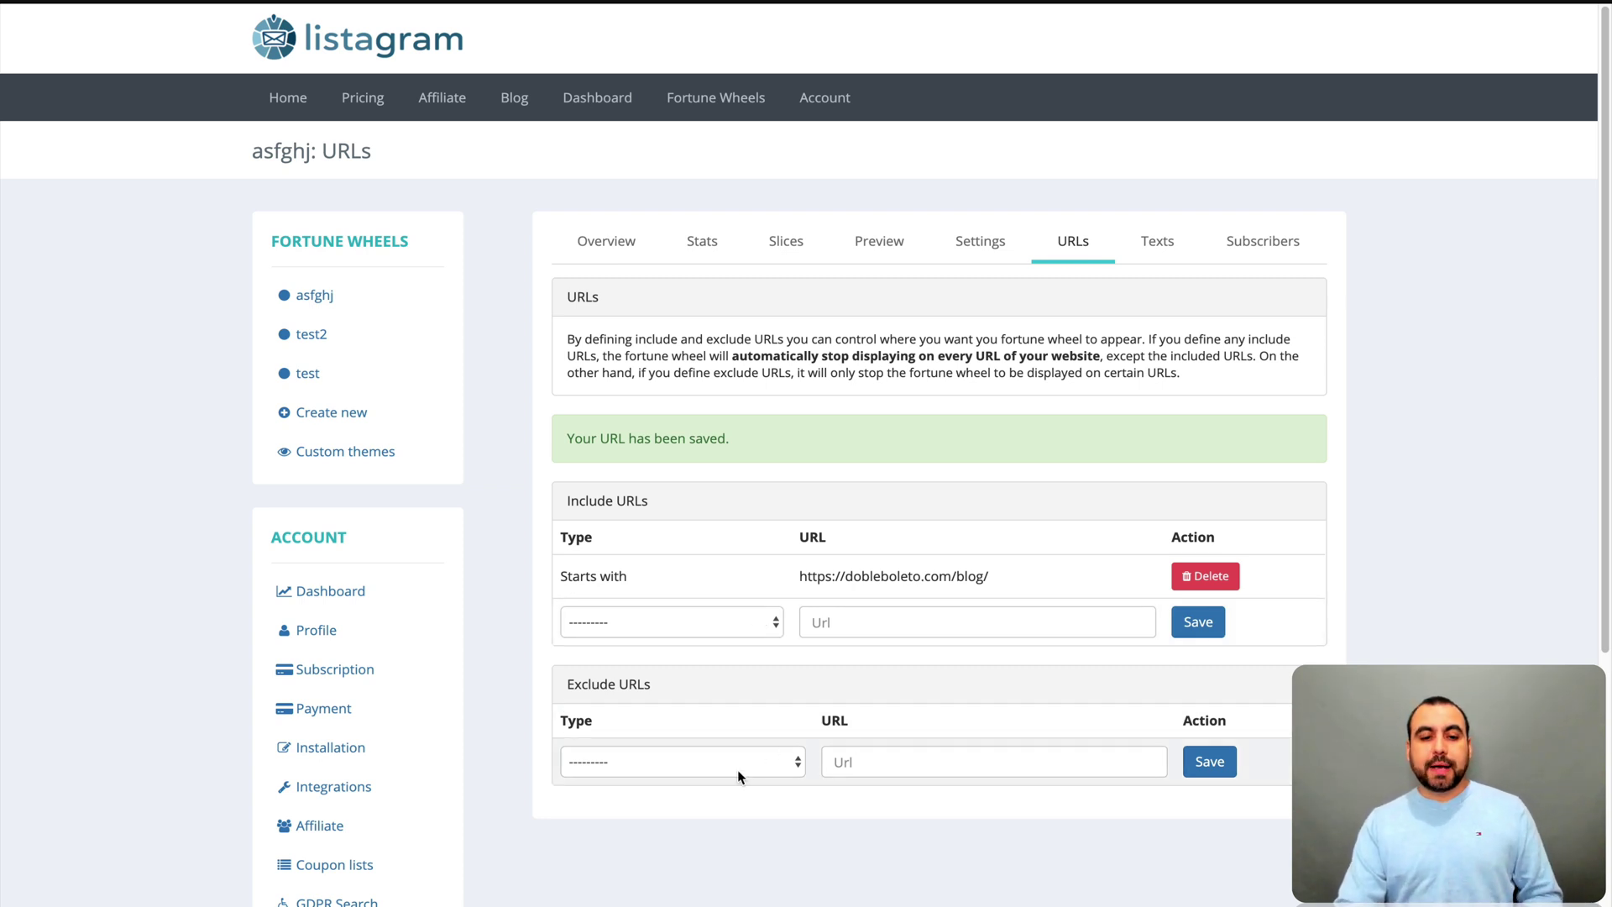
scroll(756, 764, down, 1)
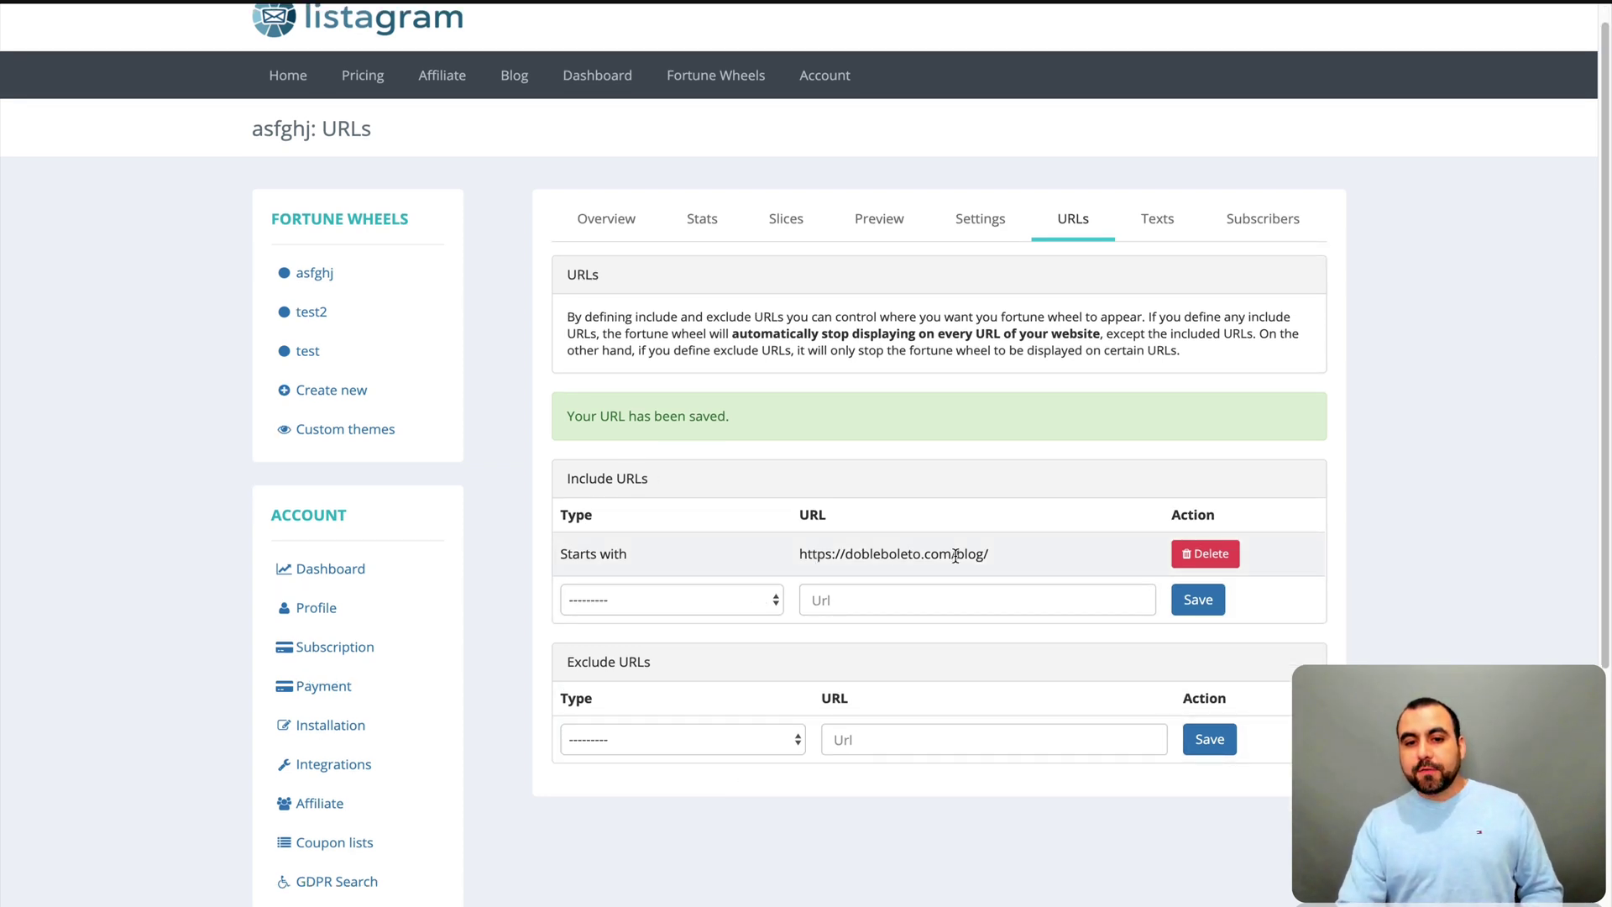
drag(956, 555, 1019, 561)
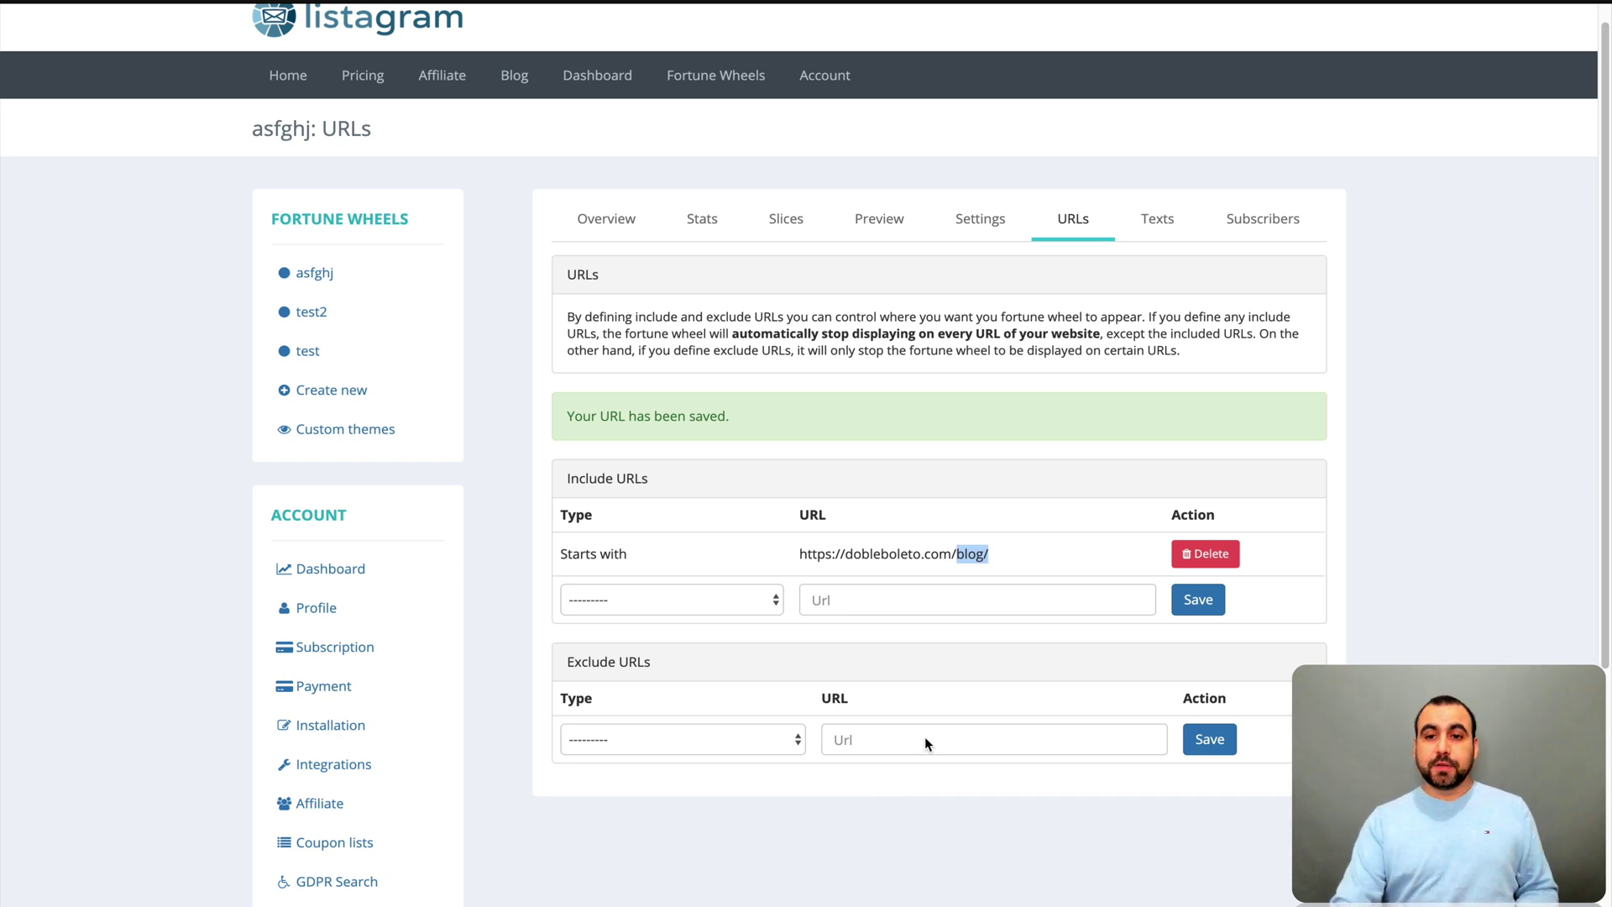
- Show the asfghj wheel's Texts page, leave the language as English, and scroll through its texts
click(1164, 229)
scroll(1100, 479, down, 1)
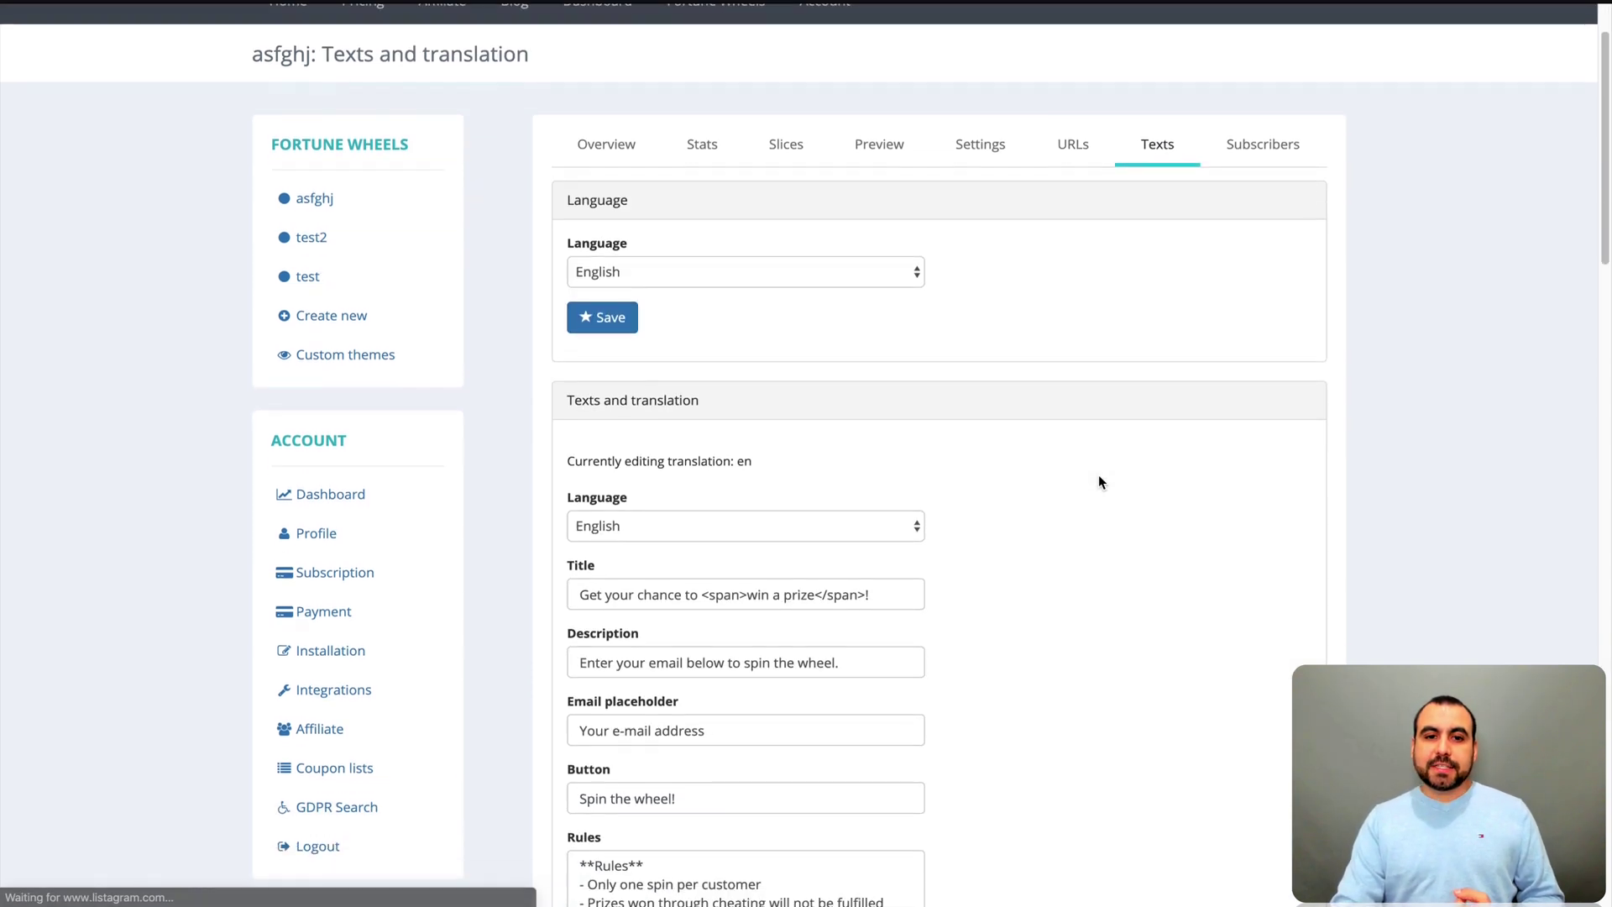
click(857, 277)
click(1073, 356)
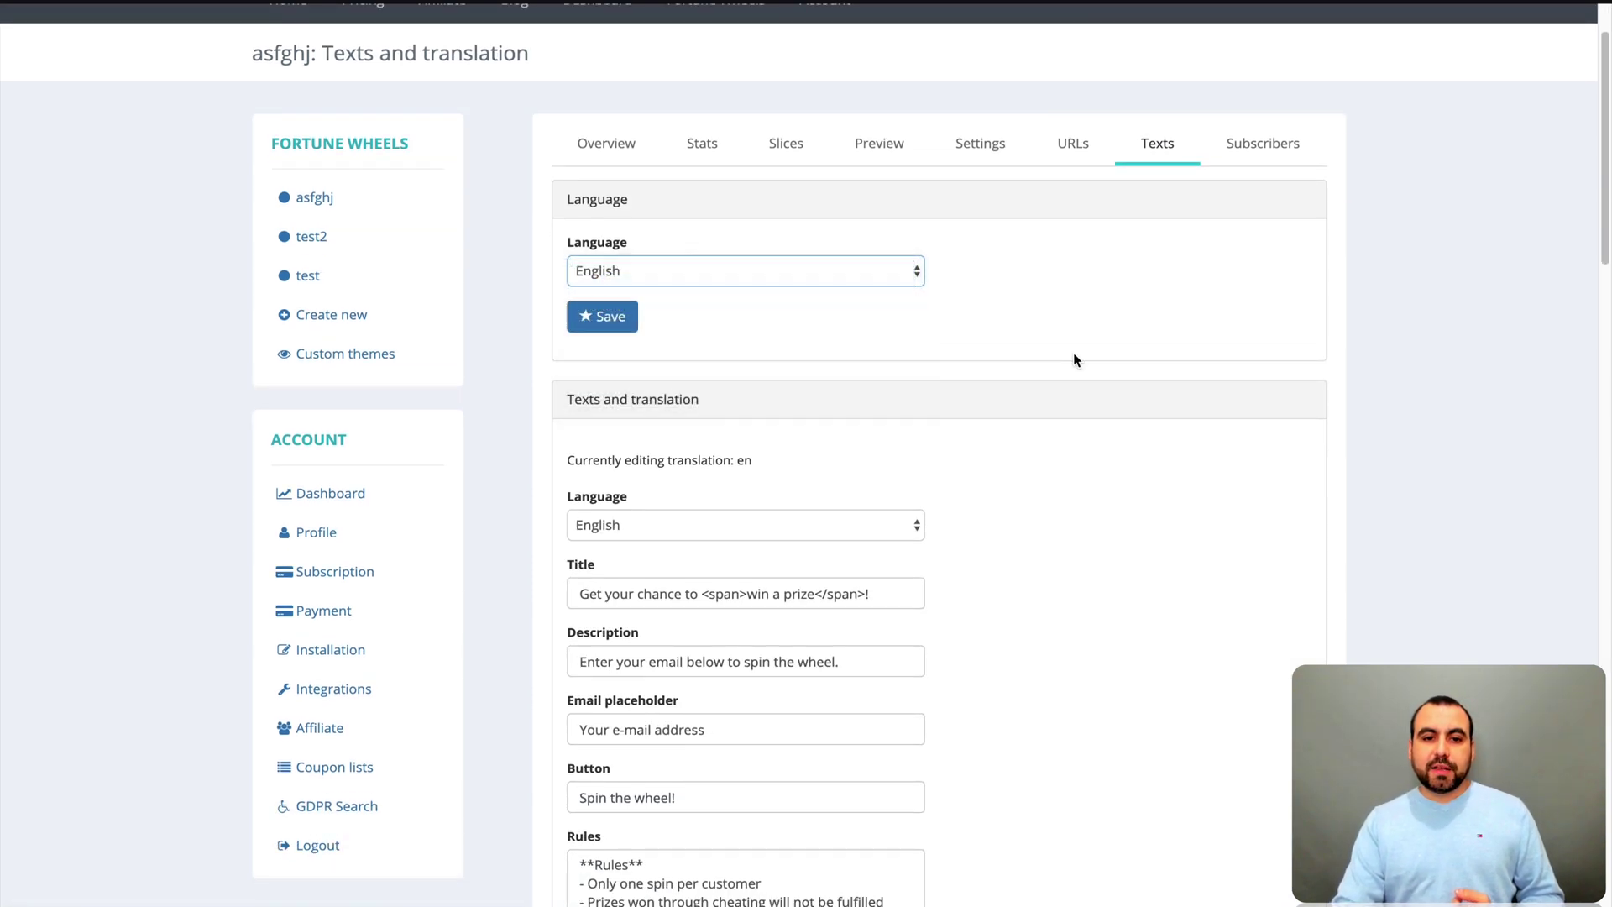
scroll(961, 598, down, 2)
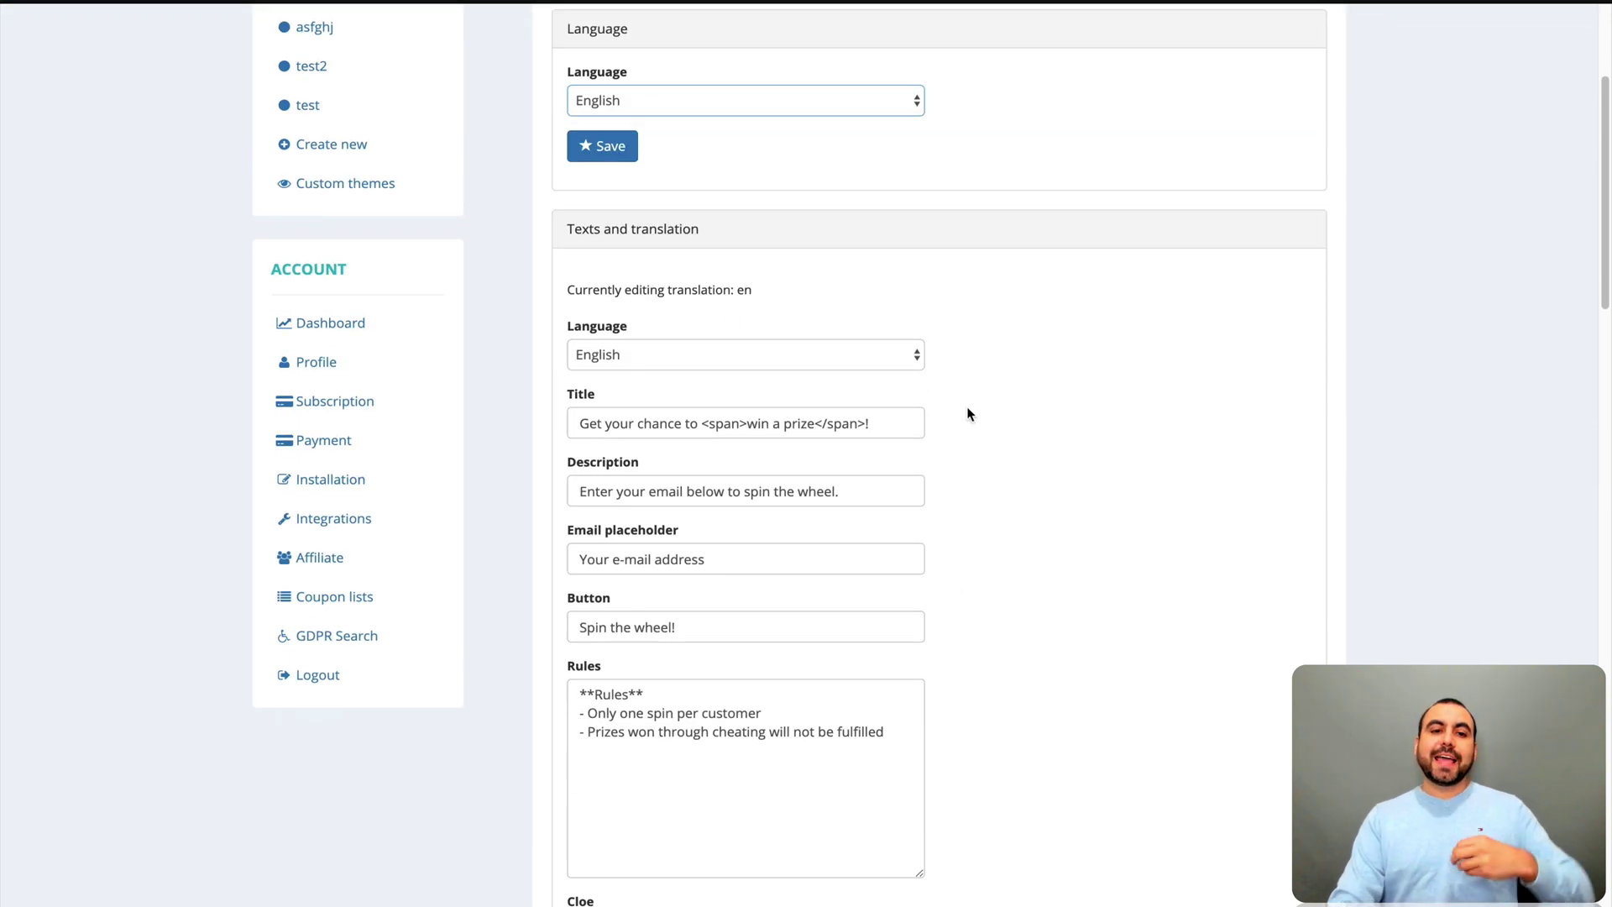
scroll(710, 335, down, 1)
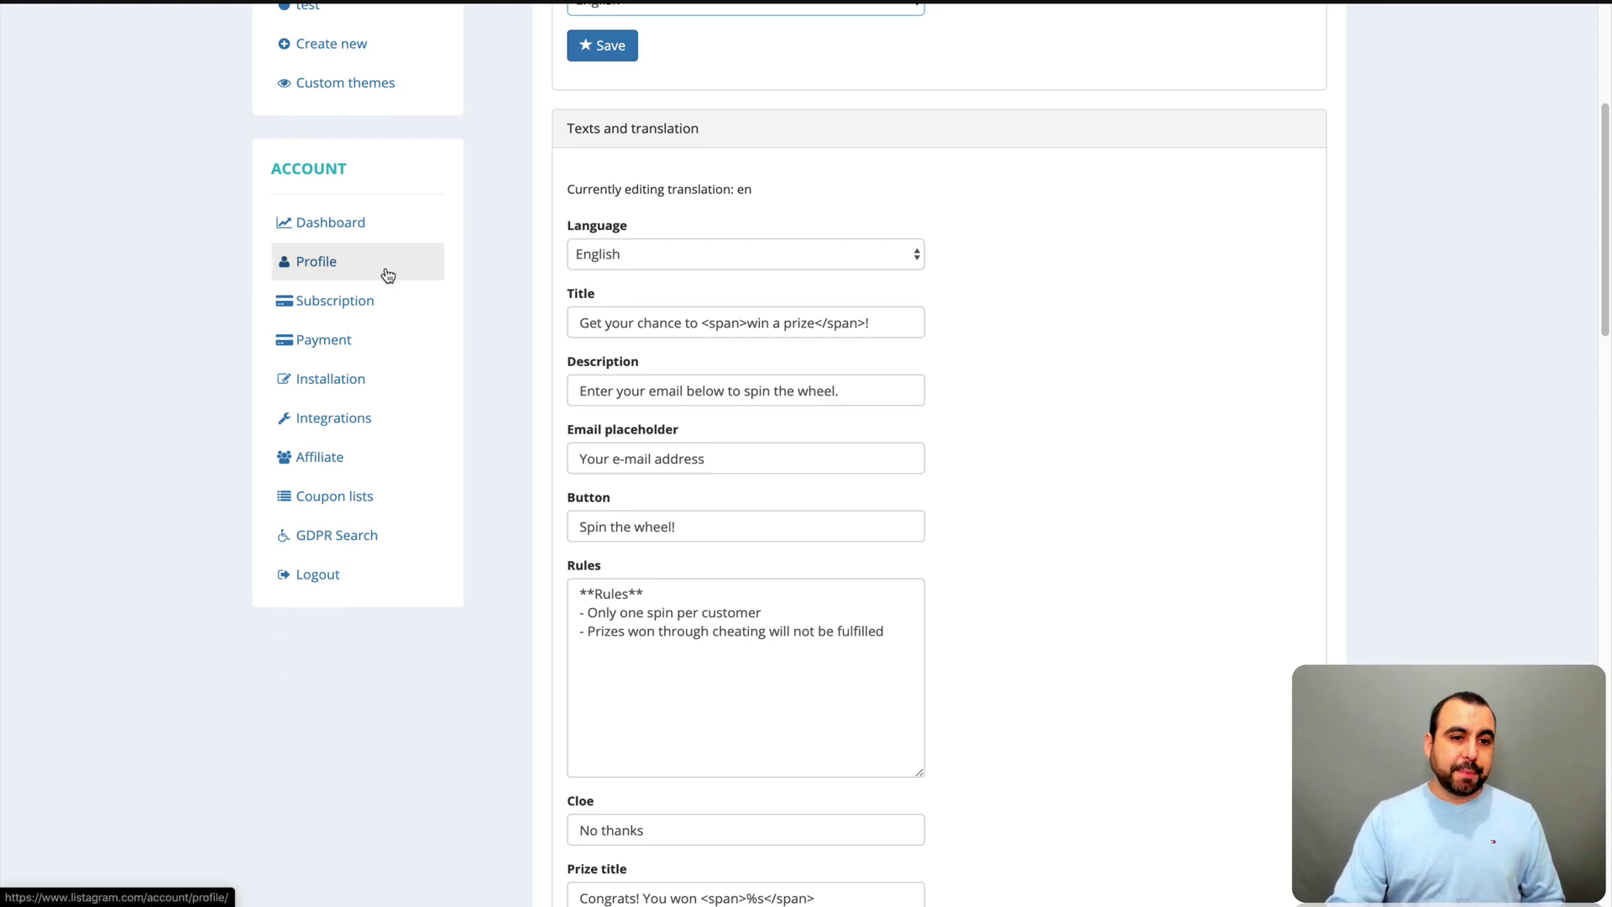
- Scroll through the Account's Integrations tiles, then switch to the Blog desktop via Mission Control
click(361, 417)
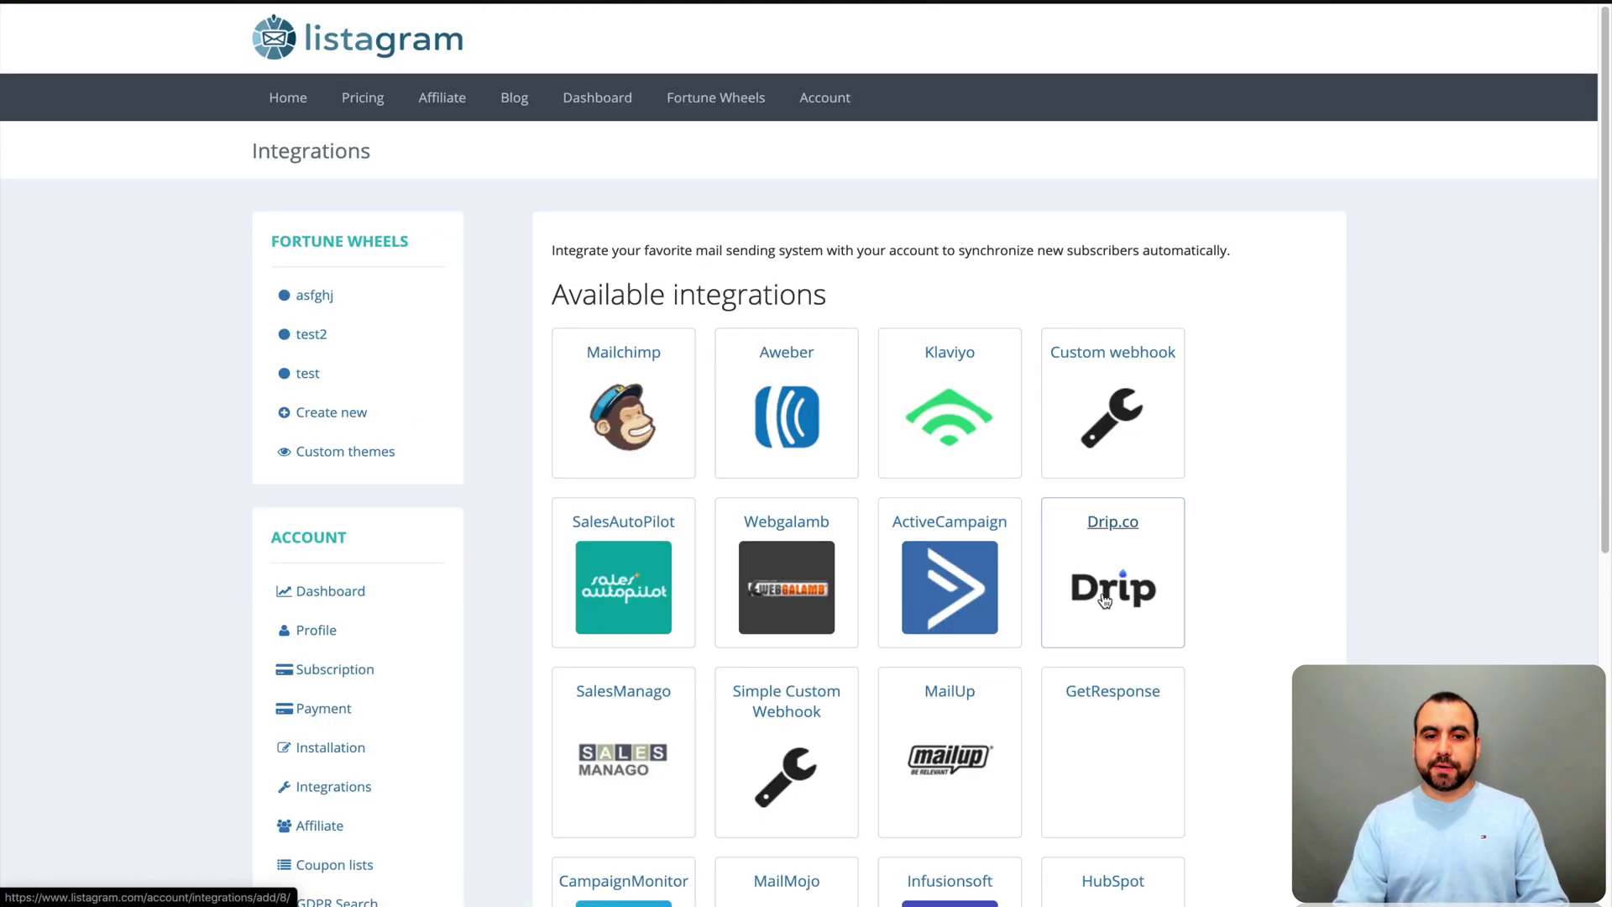
scroll(1100, 424, down, 3)
scroll(1107, 603, down, 1)
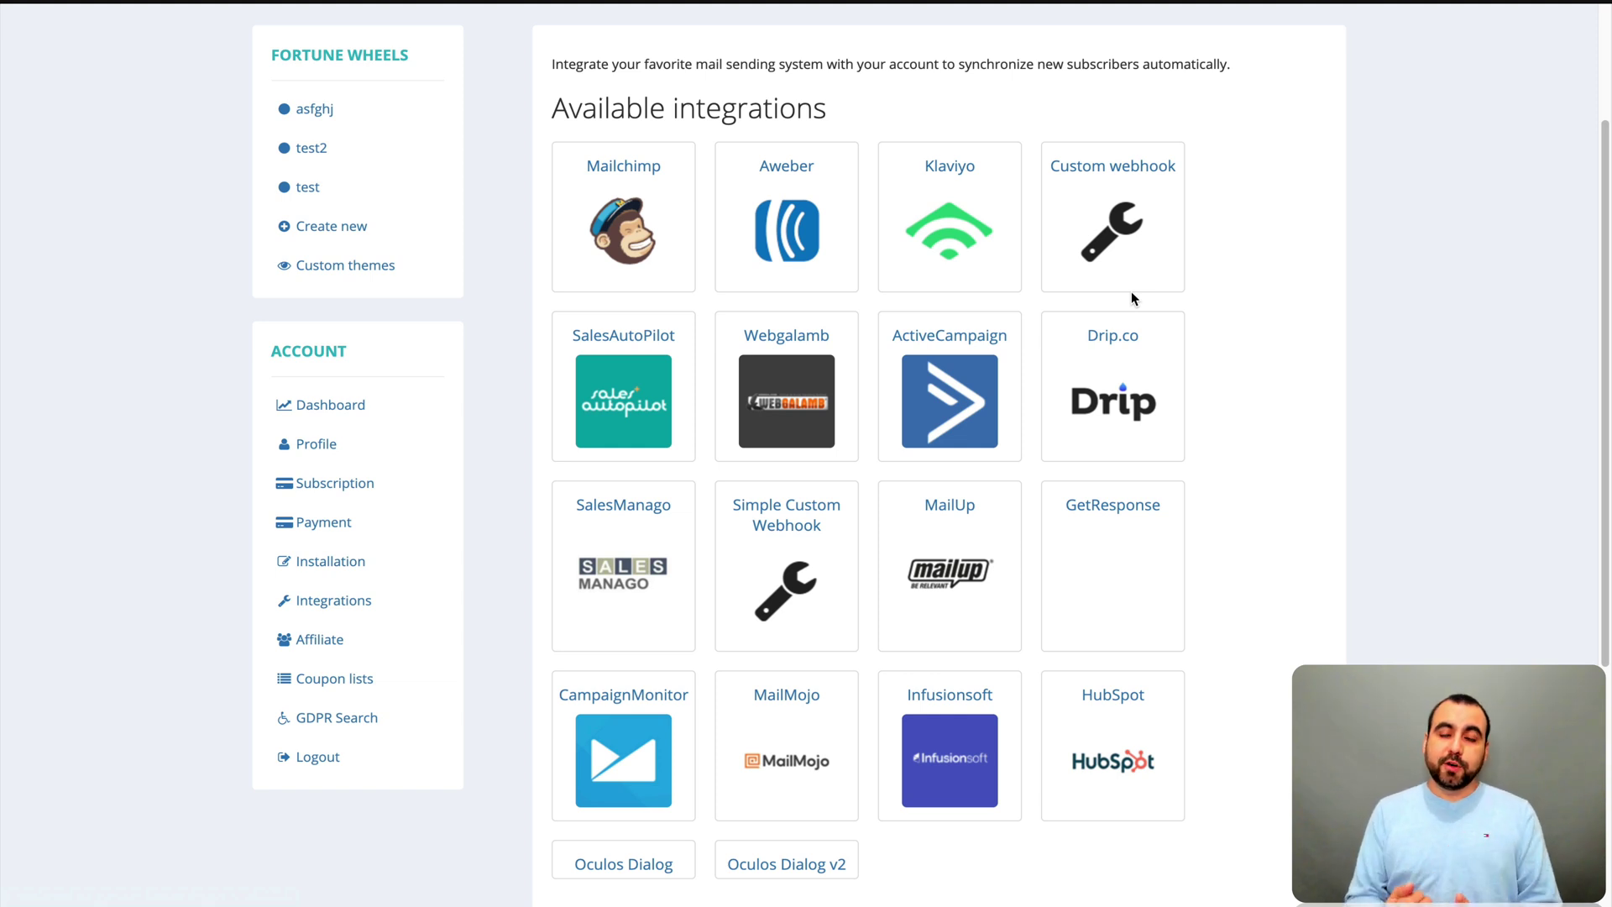
scroll(1157, 413, down, 4)
scroll(1157, 413, up, 3)
scroll(1157, 413, up, 1)
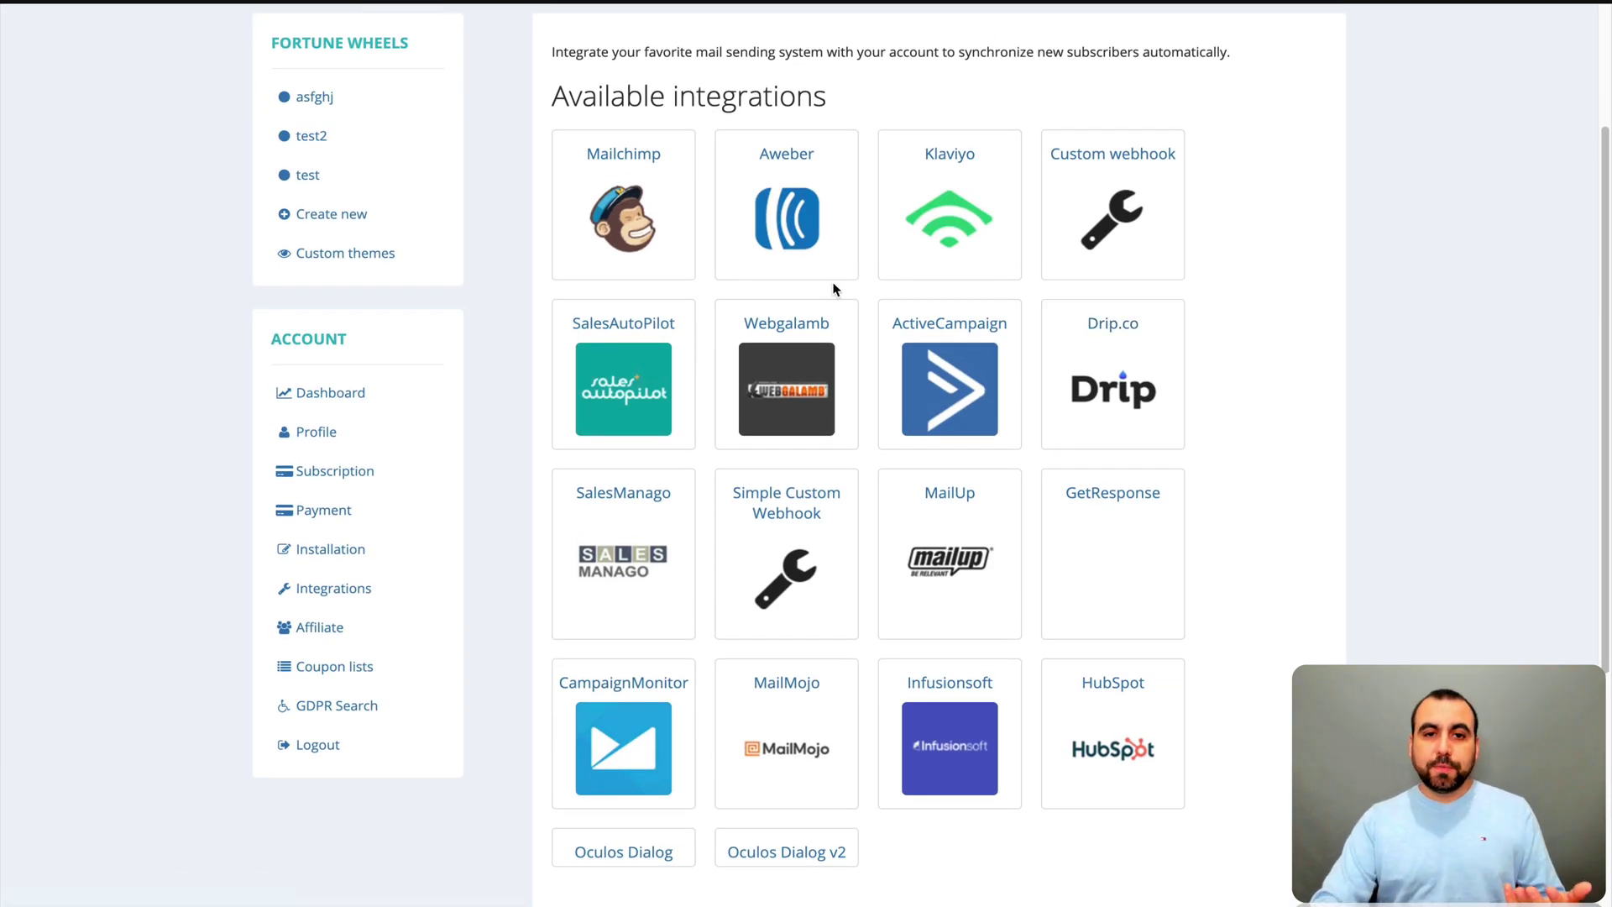
key(ctrl+Up)
click(956, 59)
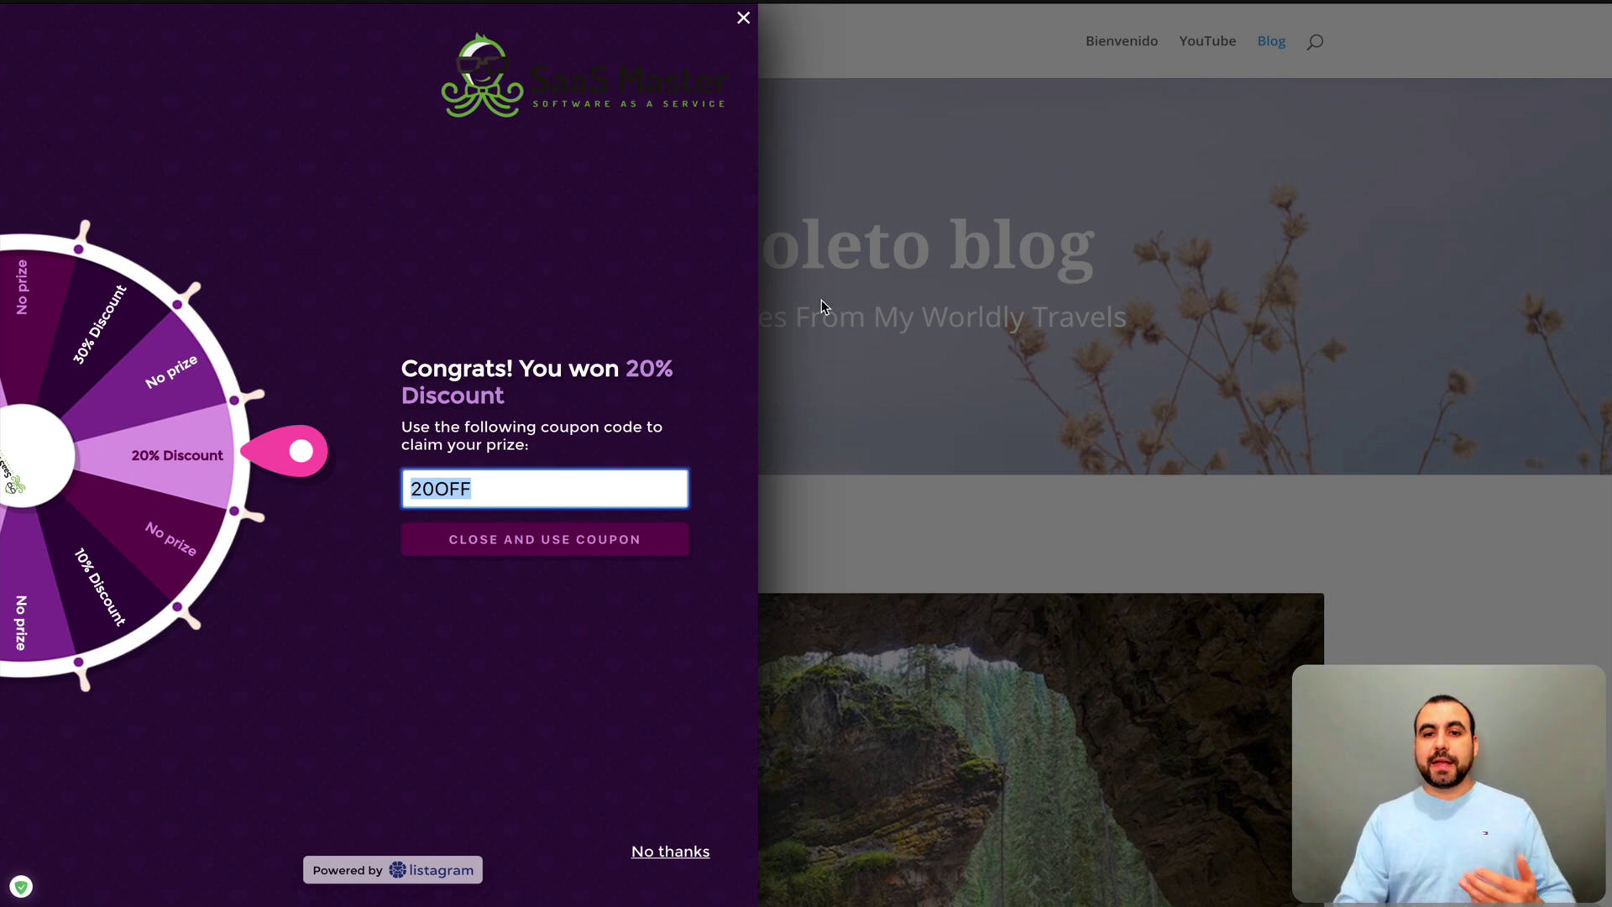
- Open Mission Control from the full-screen DobleBoleto blog with Ctrl+Up
key(ctrl+Up)
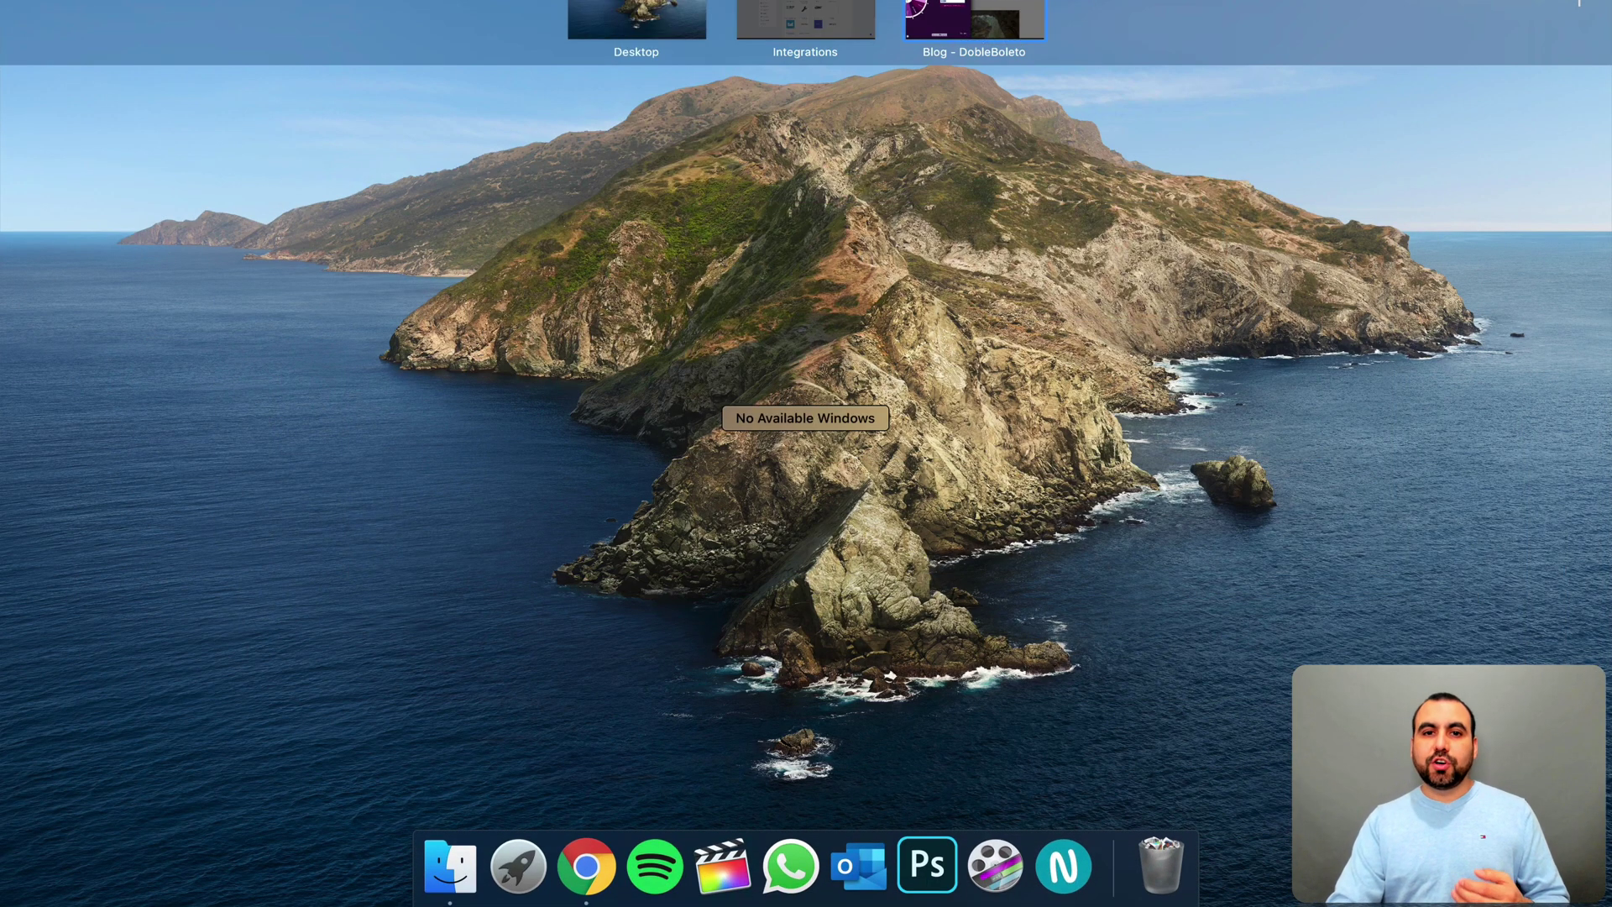
- Pick the Integrations space thumbnail to get back to the AppSumo deal page
click(840, 21)
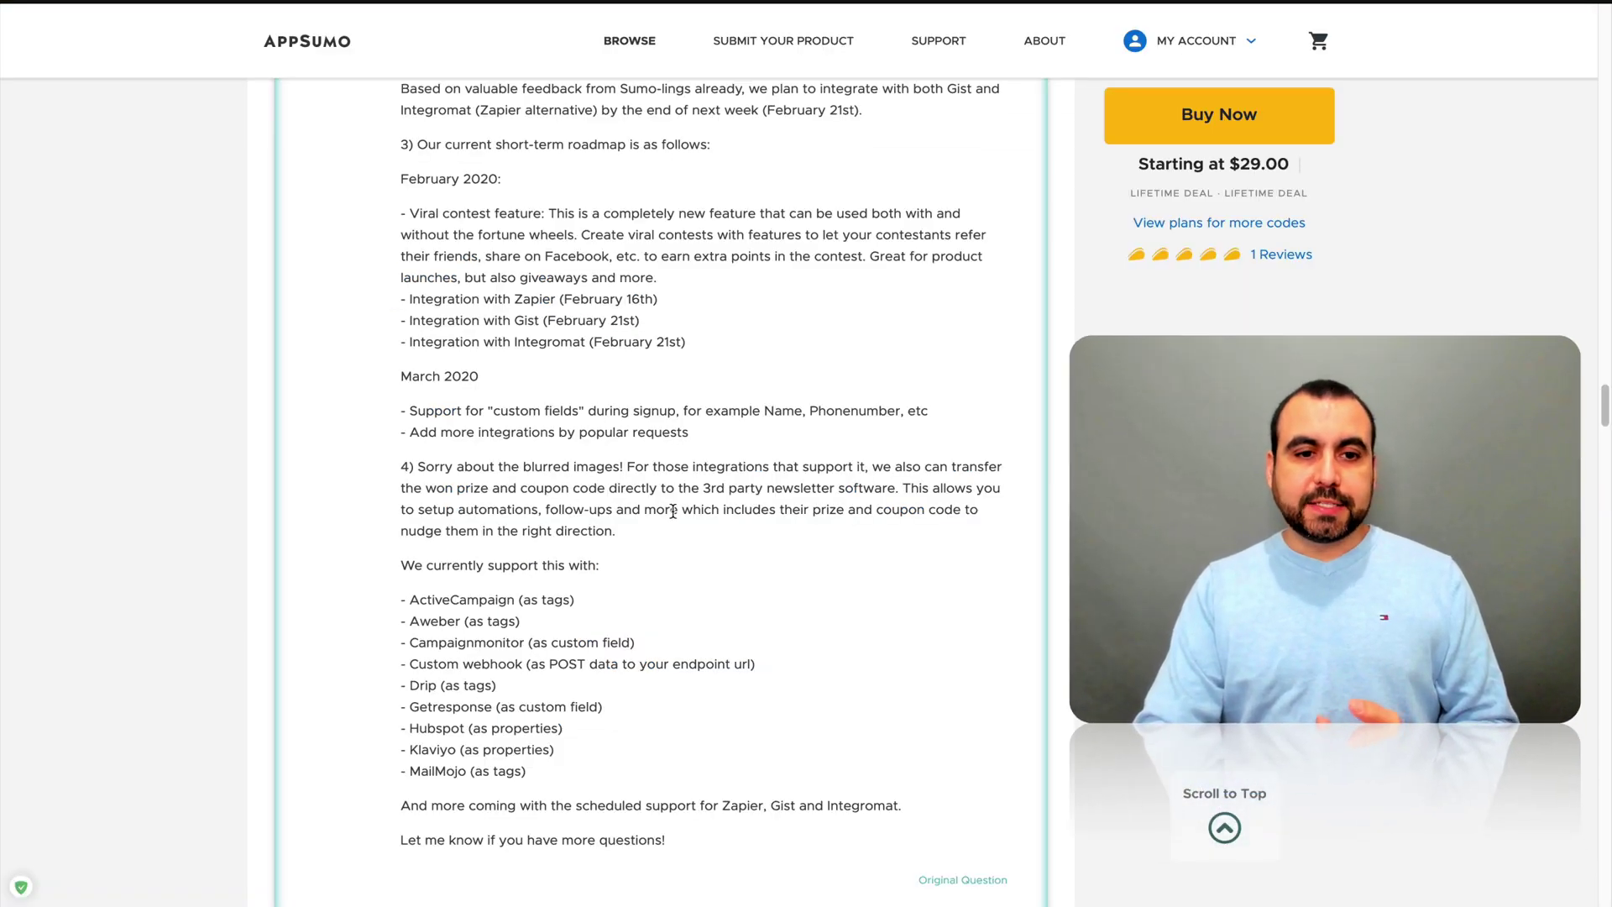
- Scroll up the AppSumo Q&A and highlight the viral contest feature line
scroll(621, 609, up, 2)
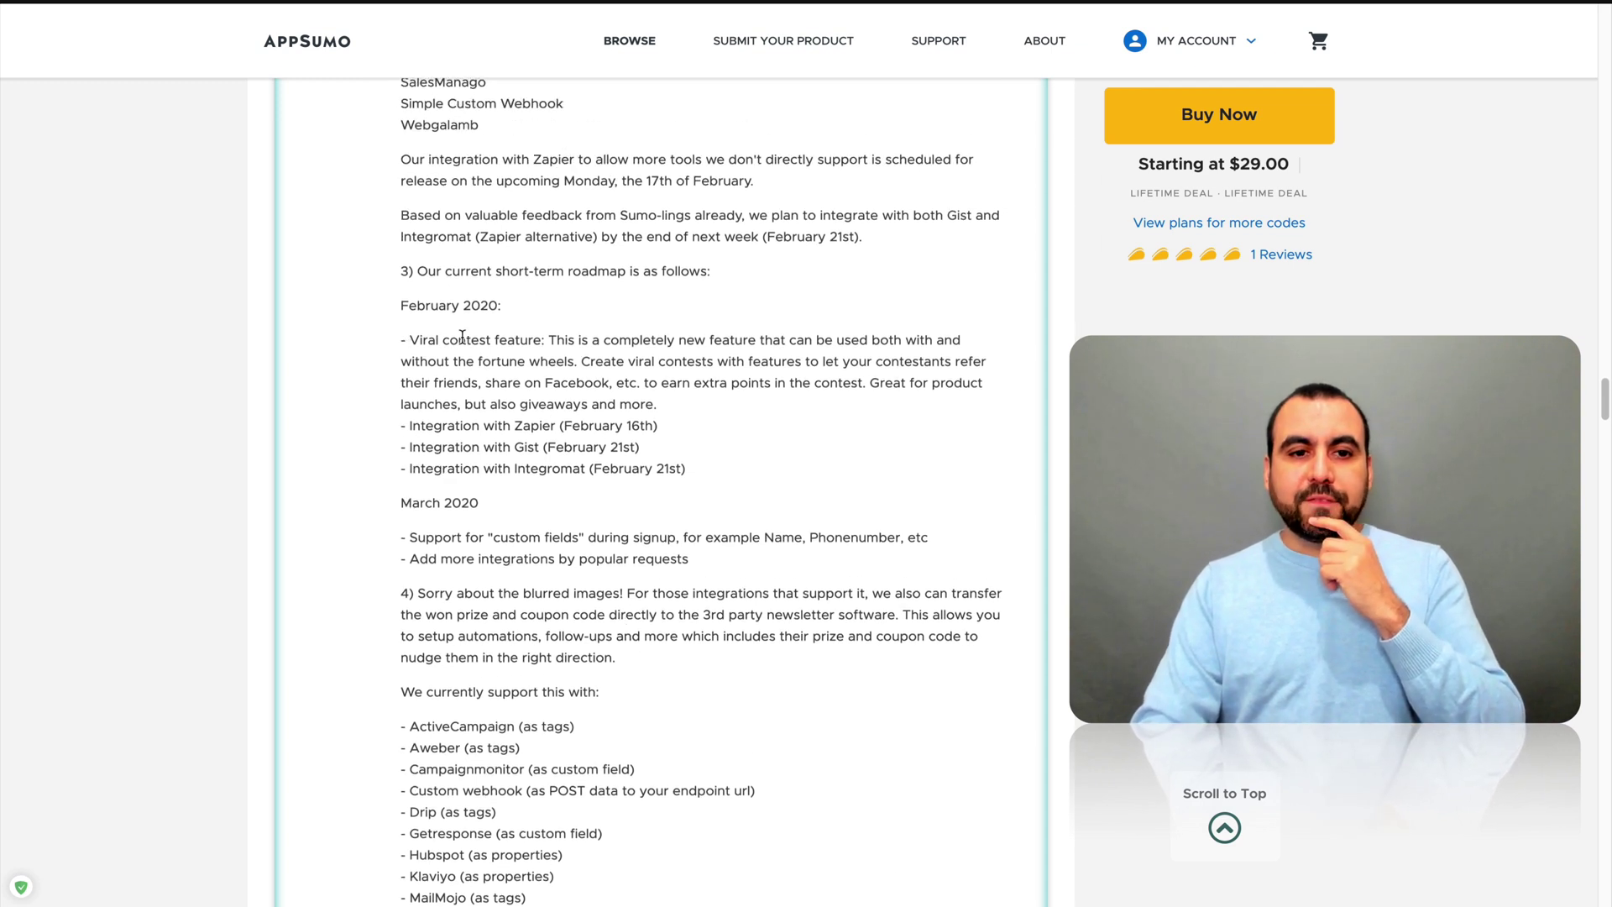
drag(417, 340, 612, 339)
click(646, 360)
- Highlight the Single plan's $29.00 price and feature lines in the Plans section
scroll(646, 359, up, 15)
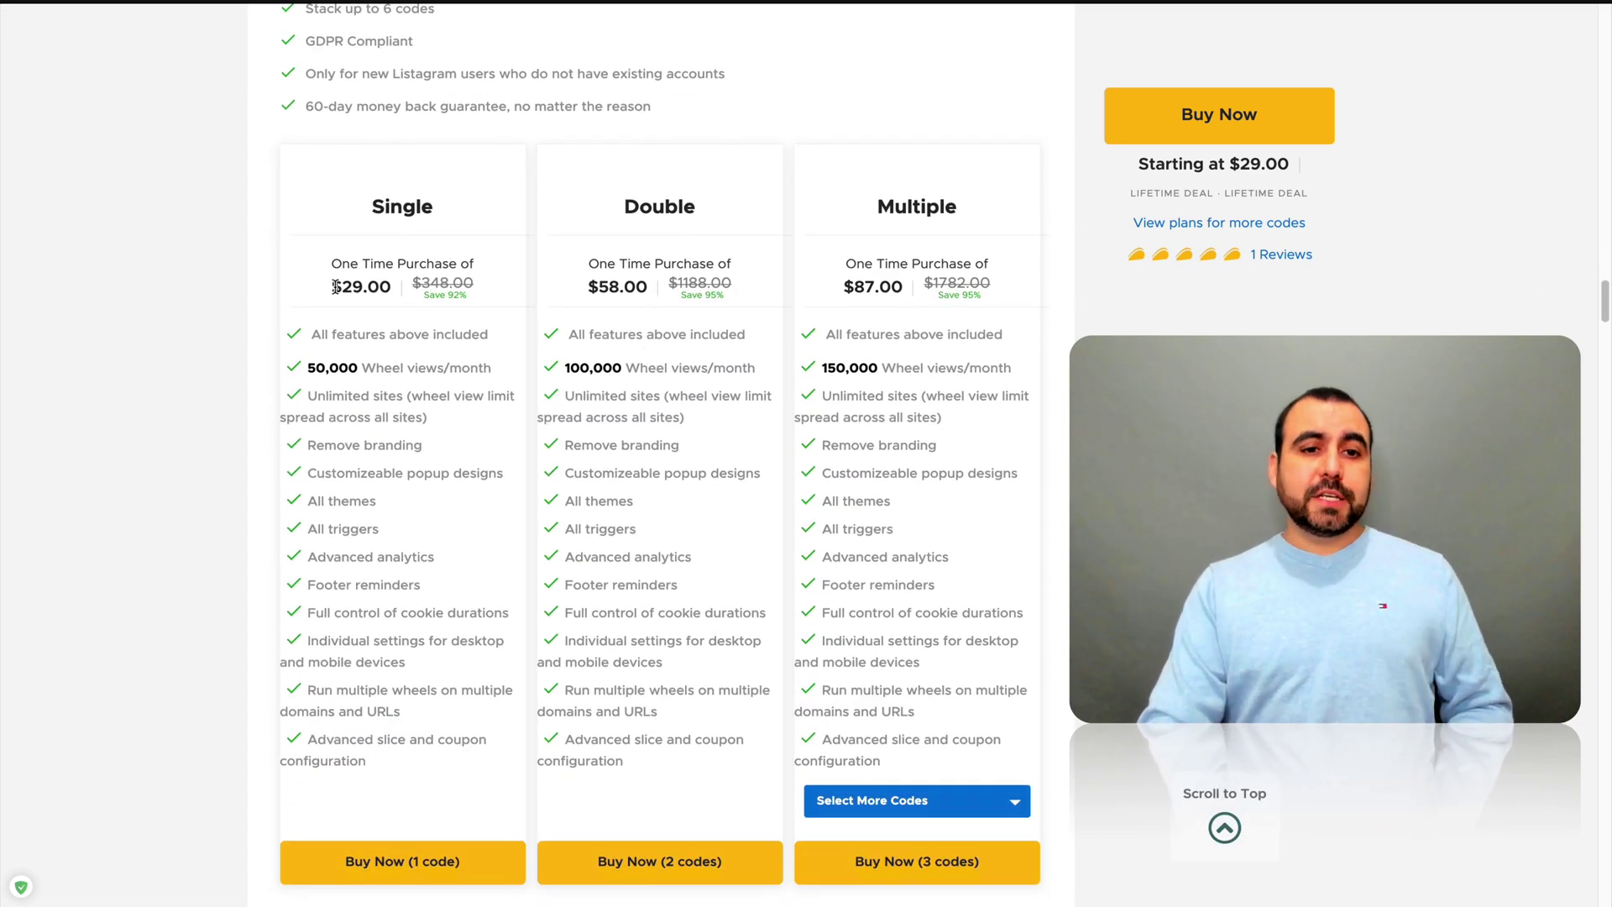
drag(330, 284, 384, 286)
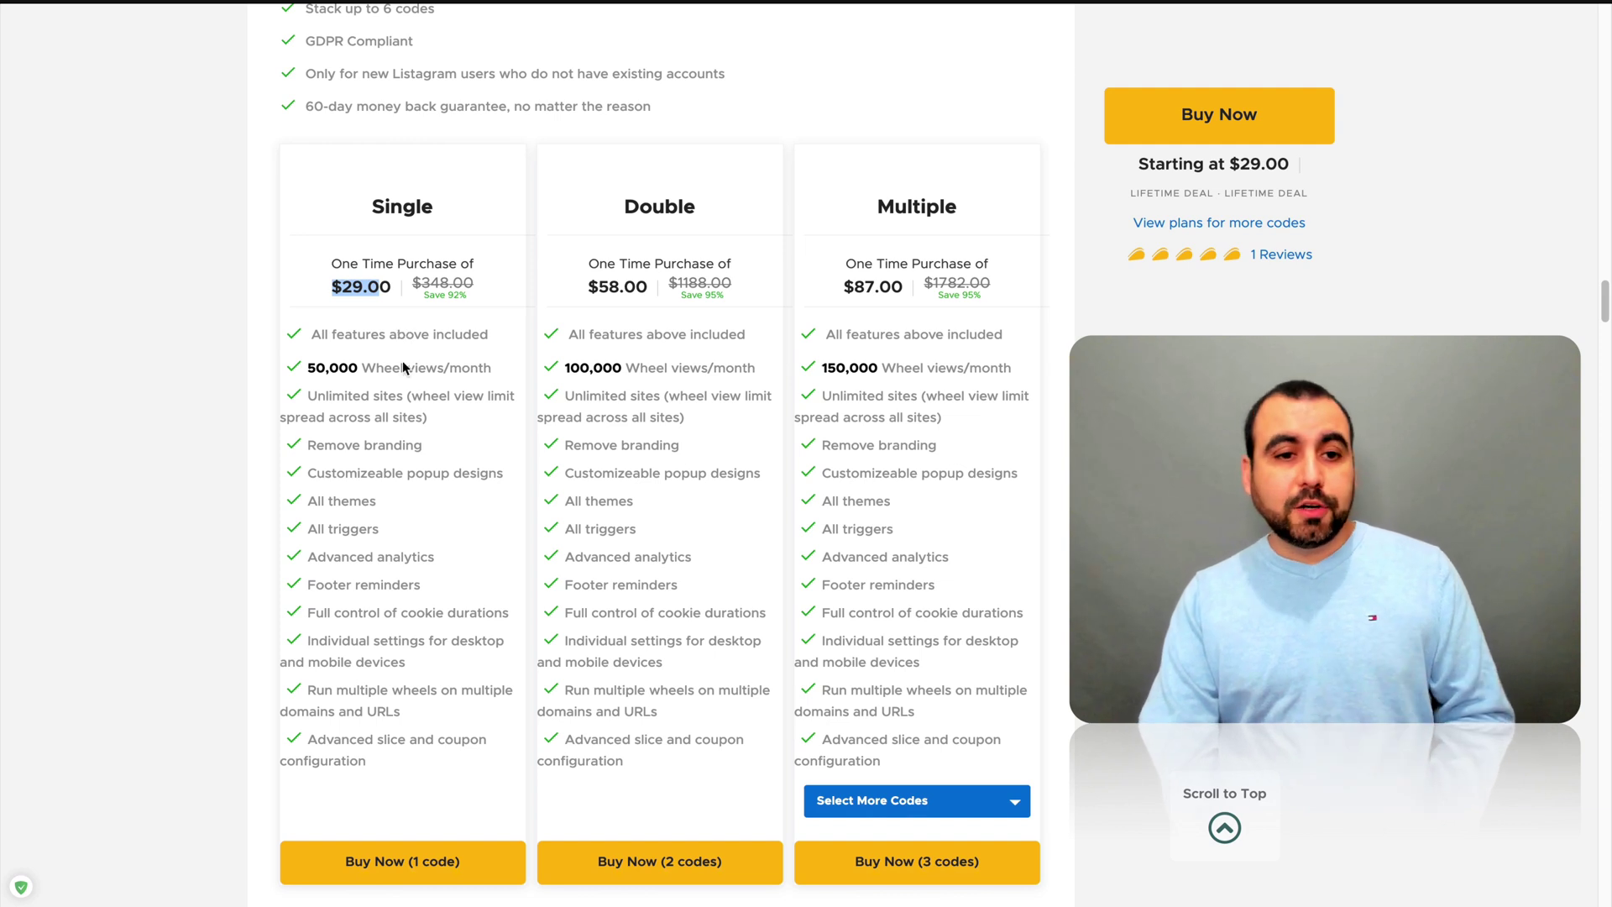
click(345, 361)
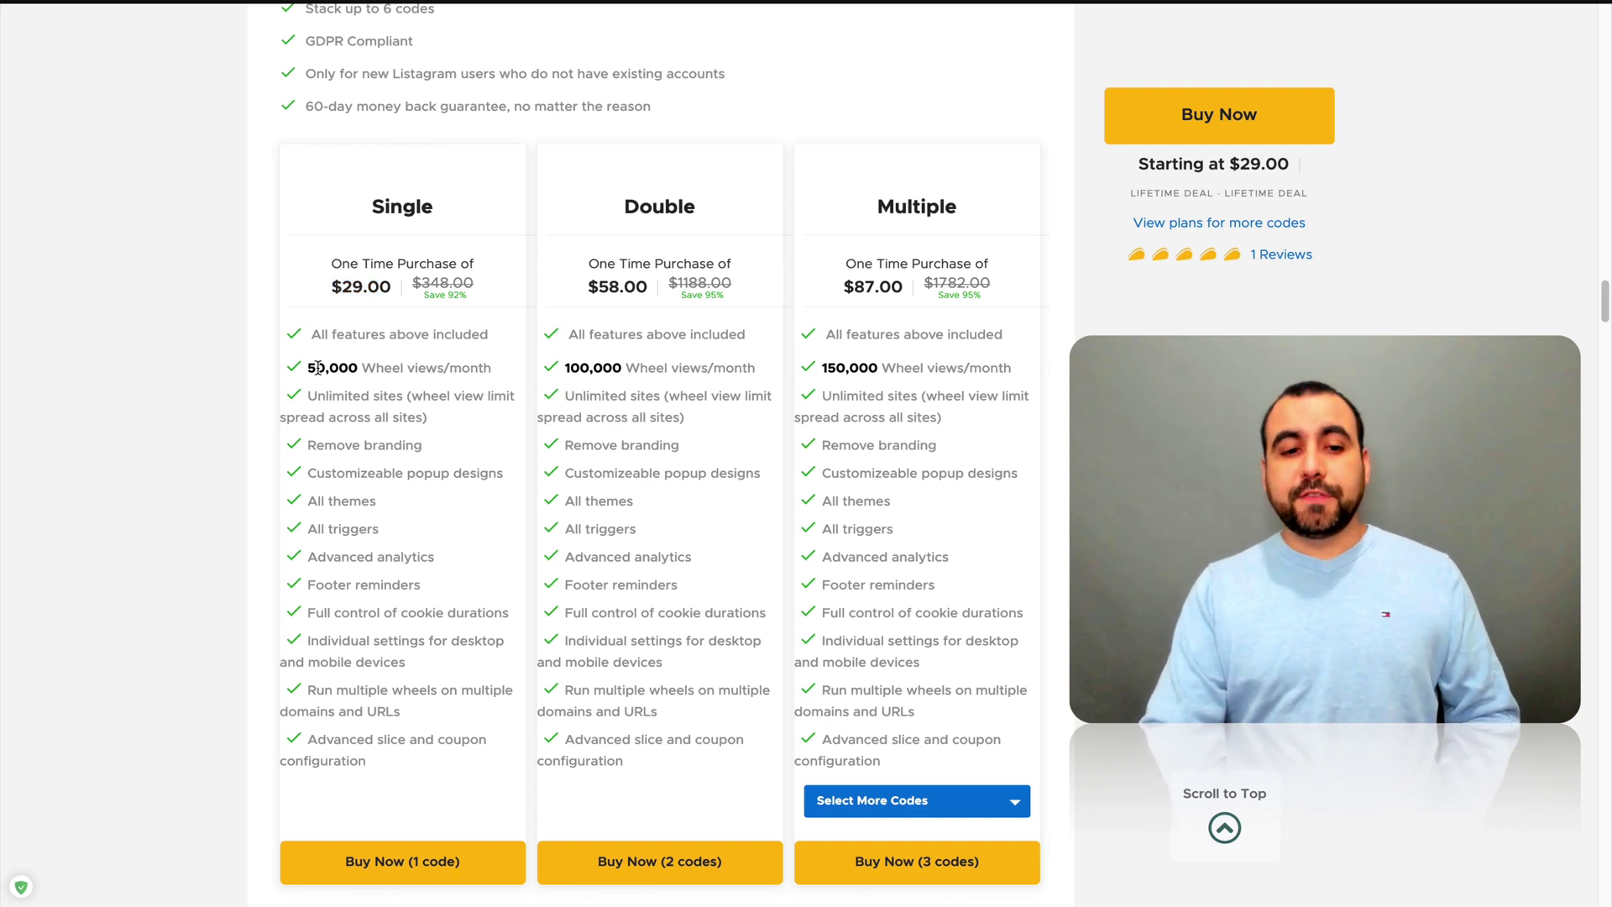
drag(331, 395, 420, 713)
click(446, 792)
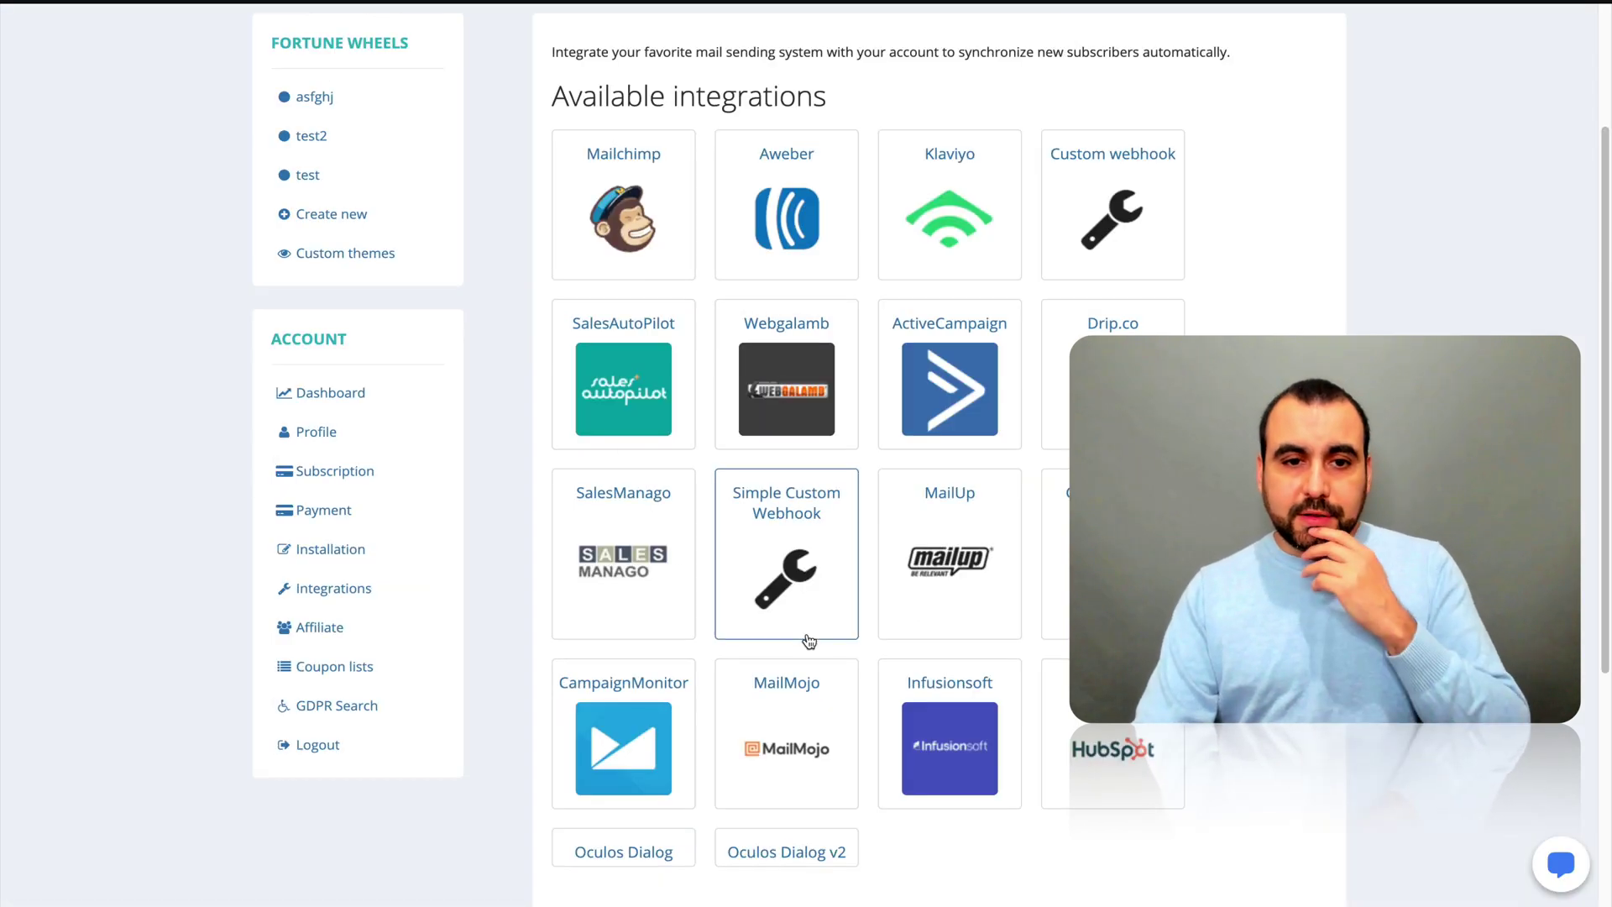
scroll(808, 642, down, 1)
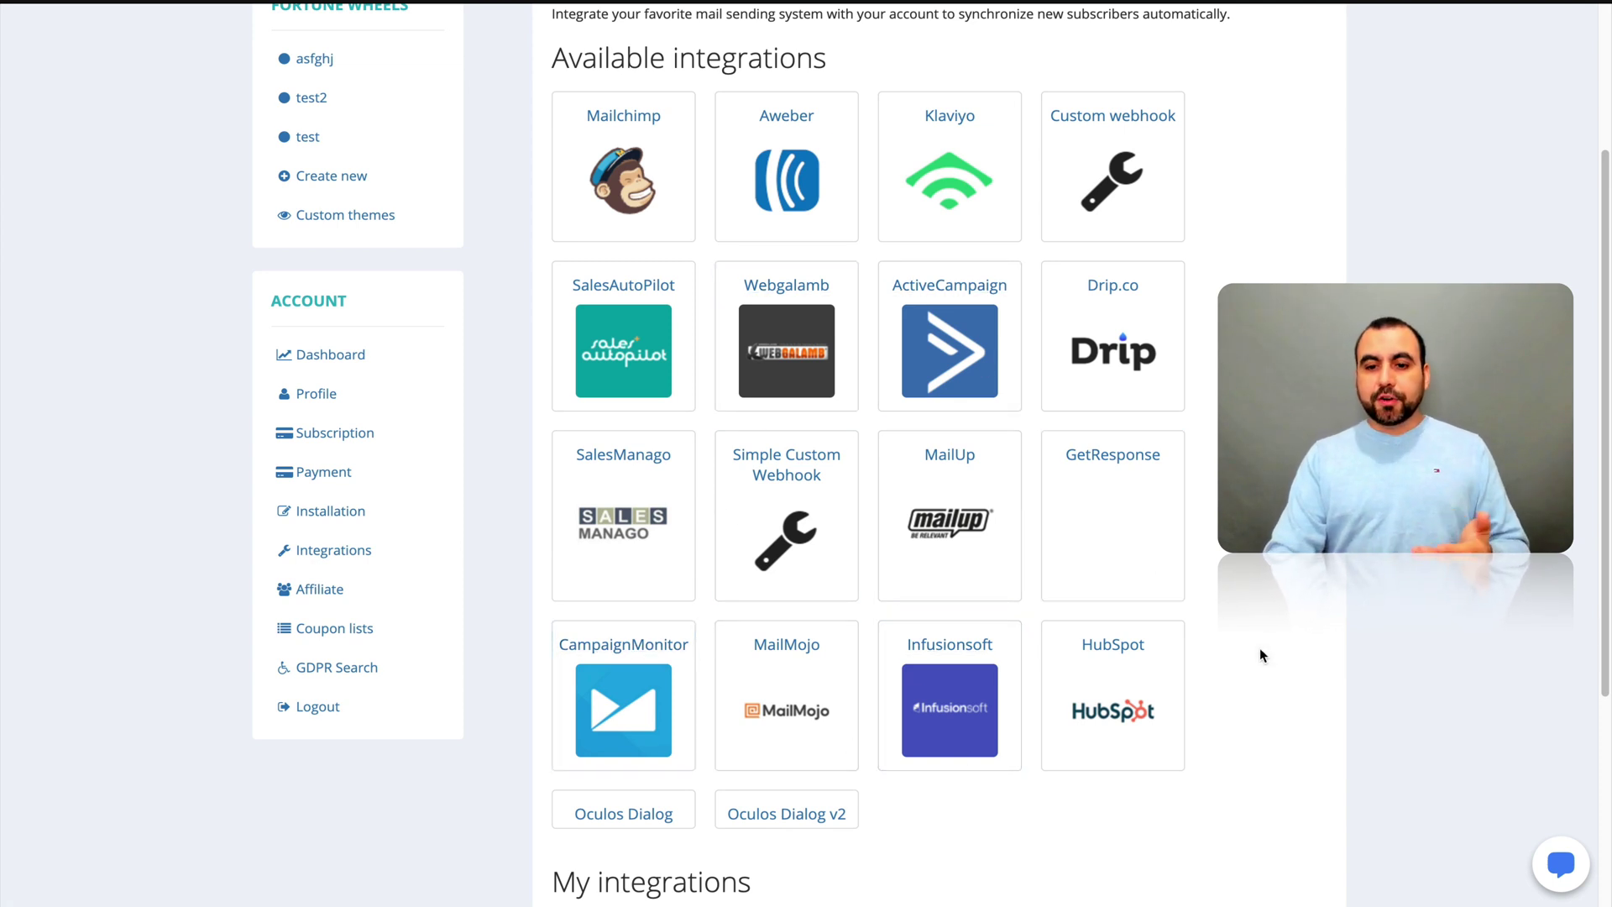
- Scroll the Listagram integrations list to view GetResponse, CampaignMonitor, MailMojo and others
scroll(1260, 647, up, 1)
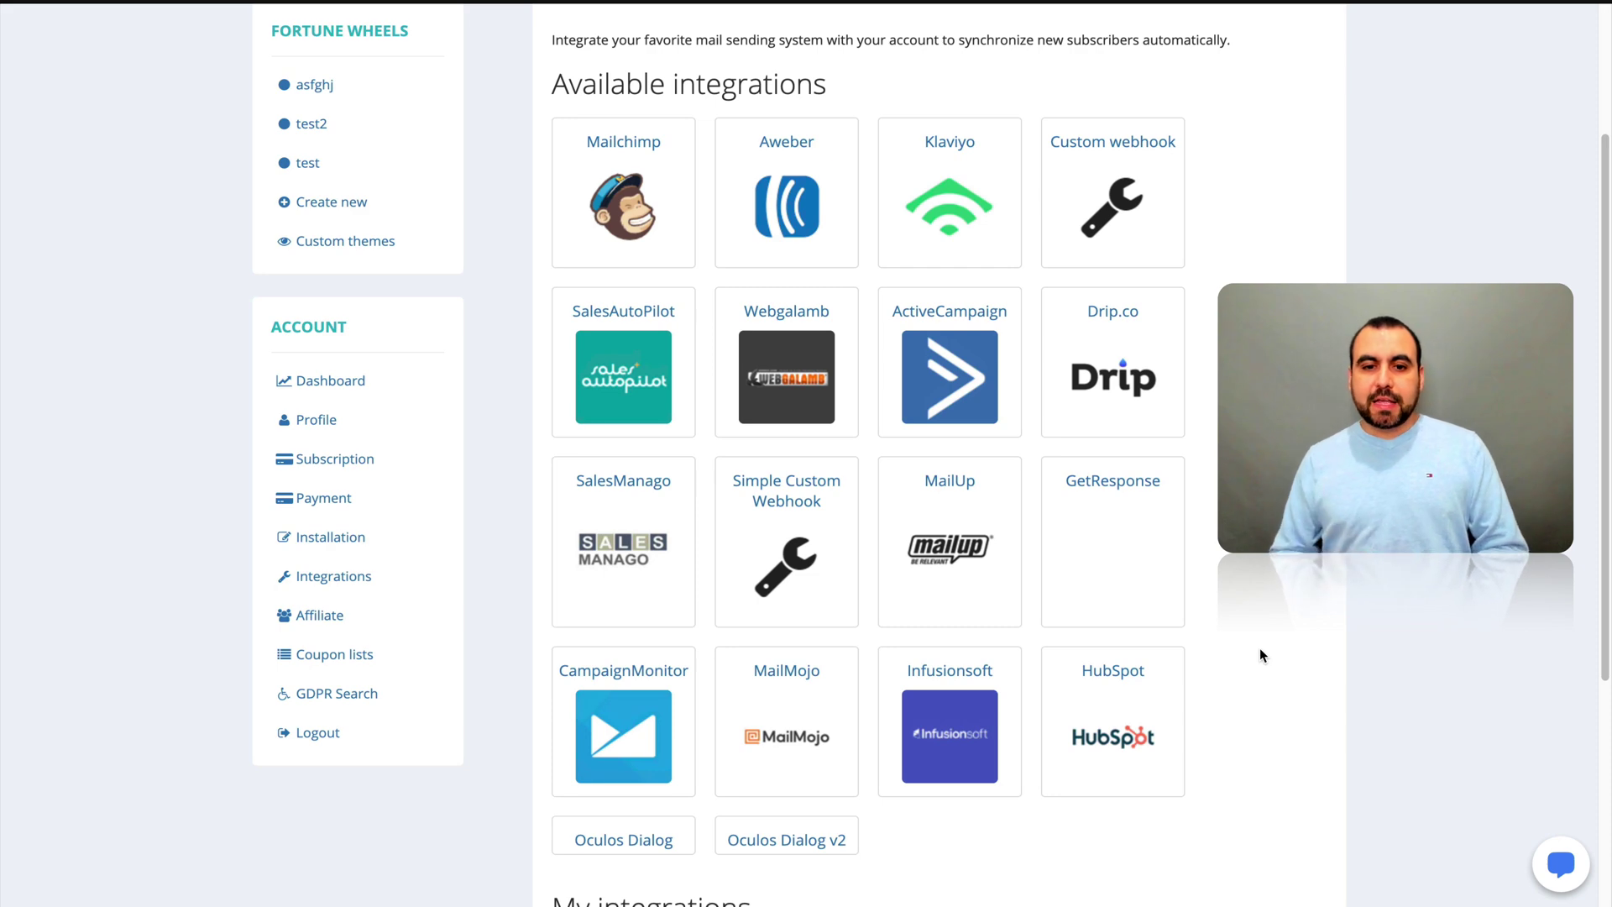